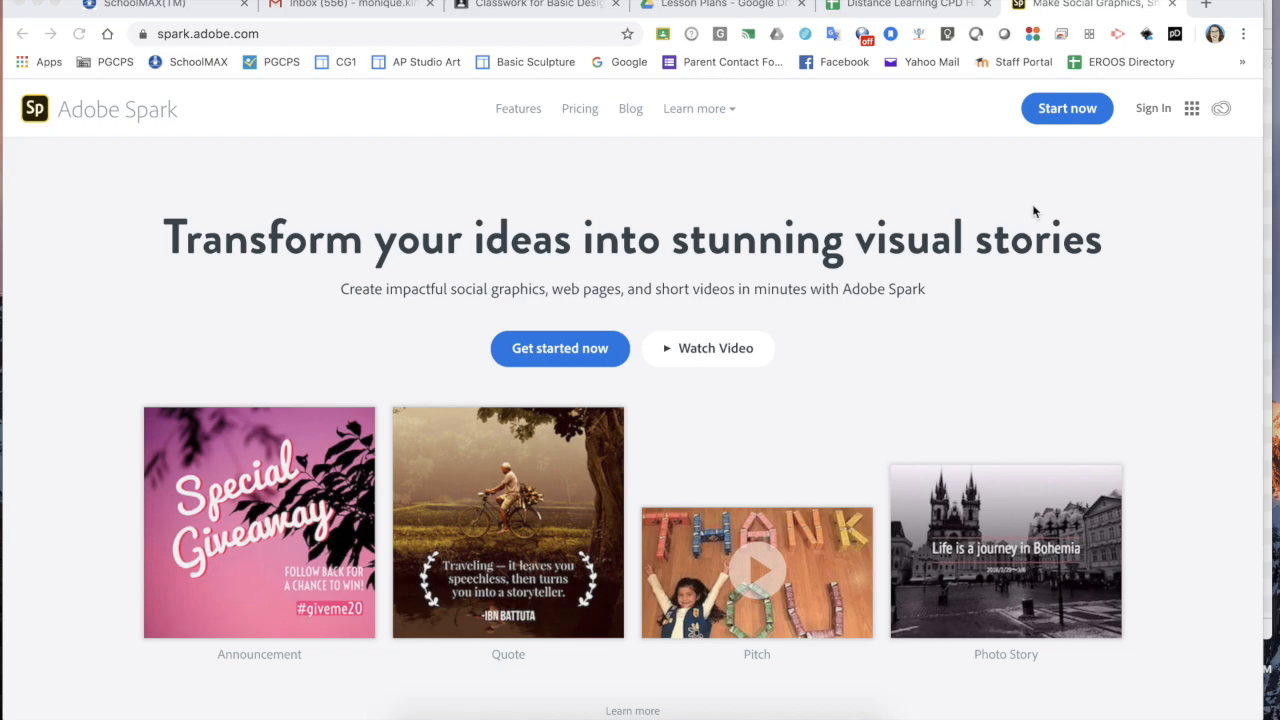
Open the Adobe Spark sign-in page and choose to log in with a school account
left_click(1153, 109)
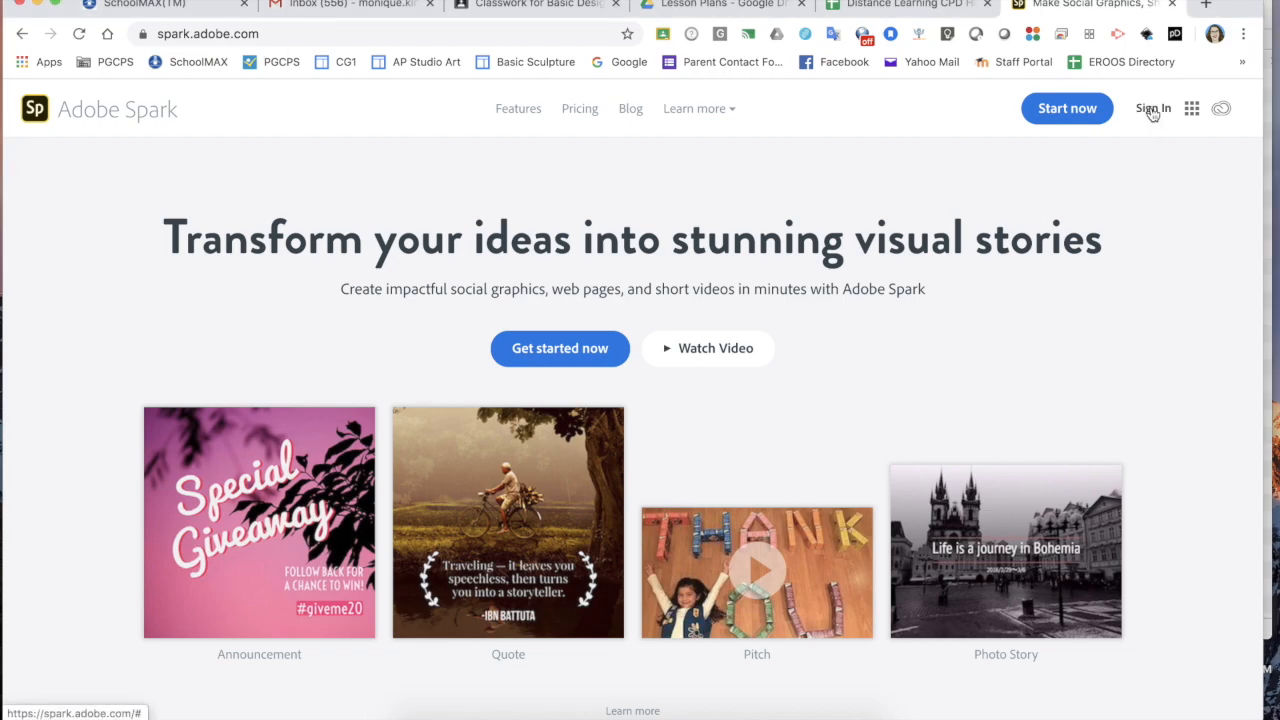
left_click(1153, 109)
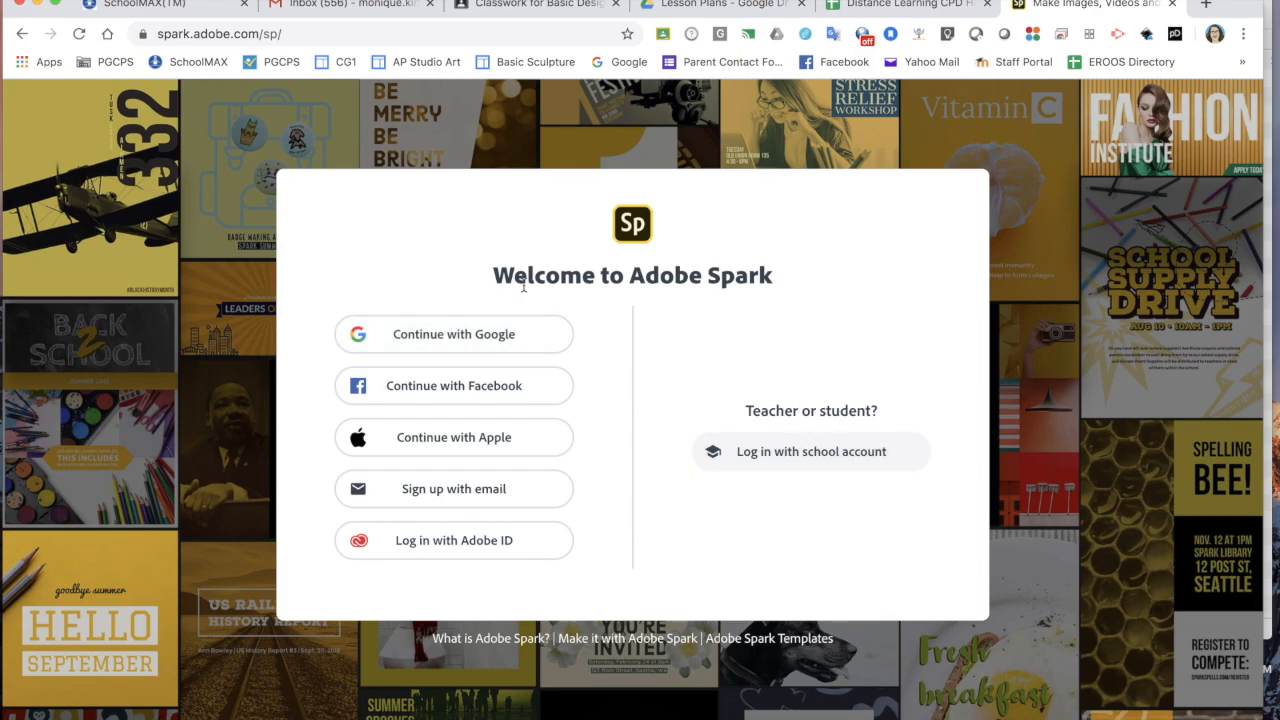
left_click(807, 451)
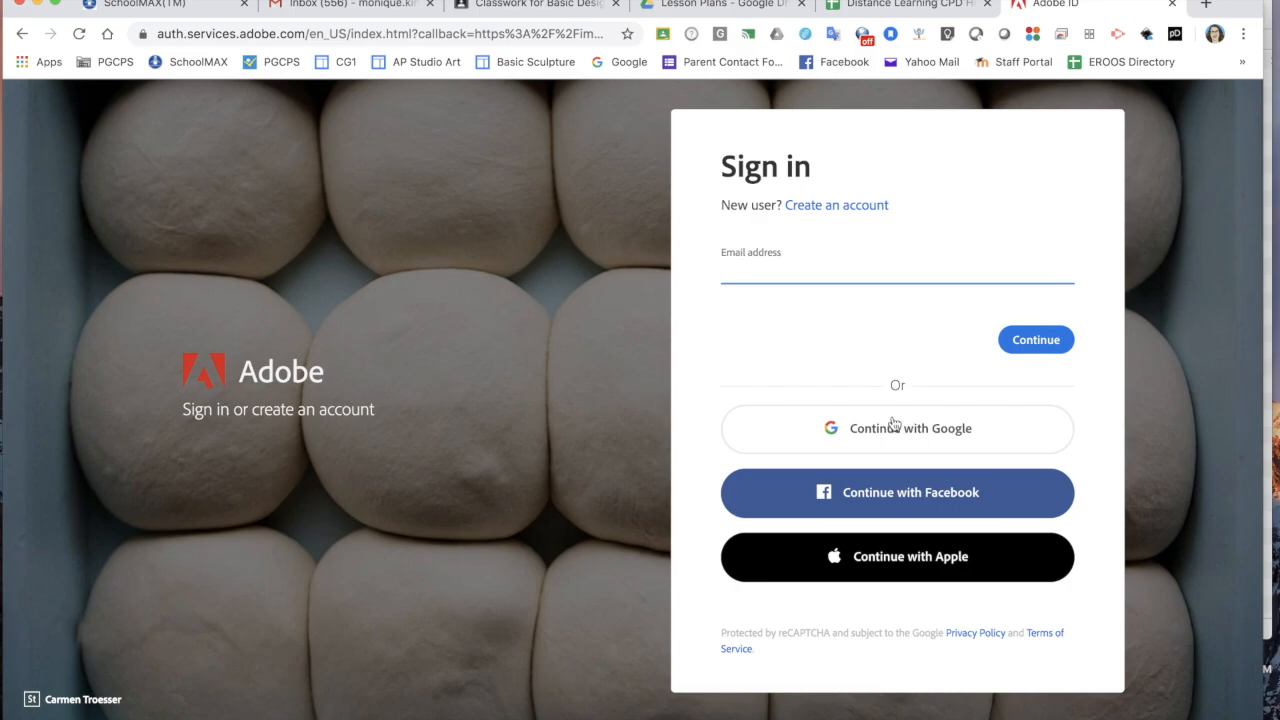
Sign in with the school e-mail address as a Company or School Account, submitting the prefilled PGCPS user name and password
left_click(890, 273)
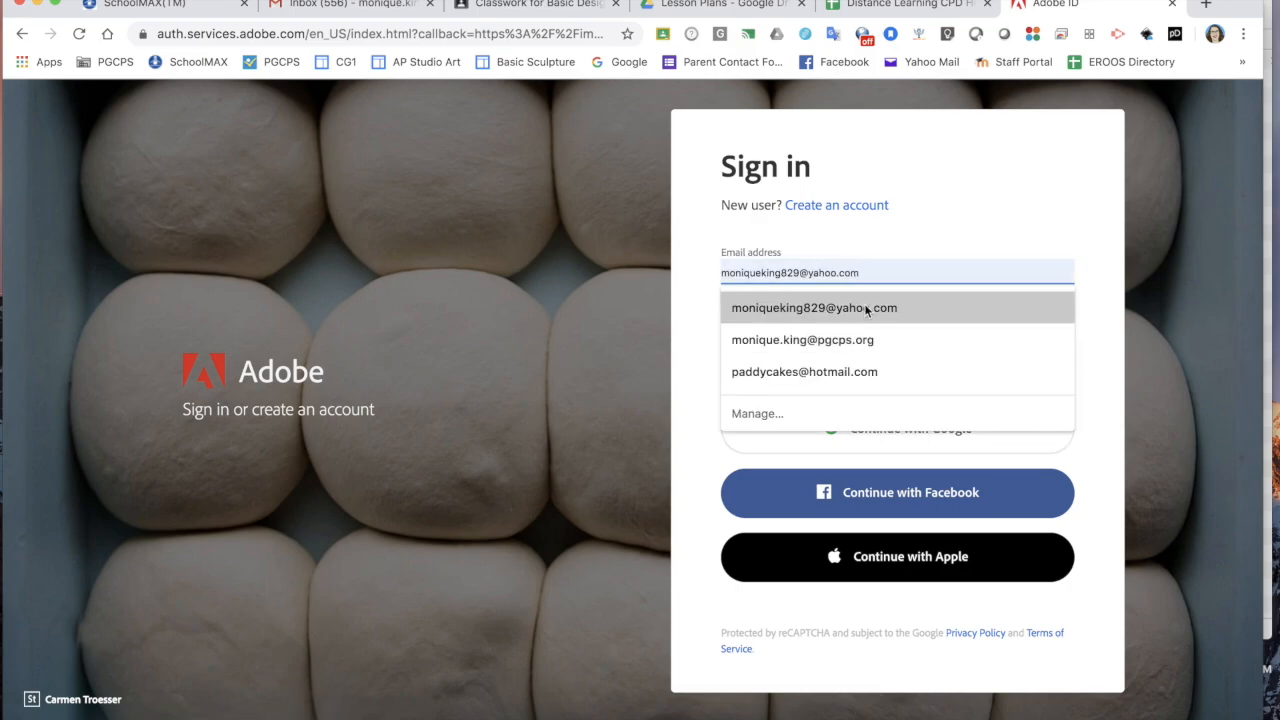
left_click(855, 340)
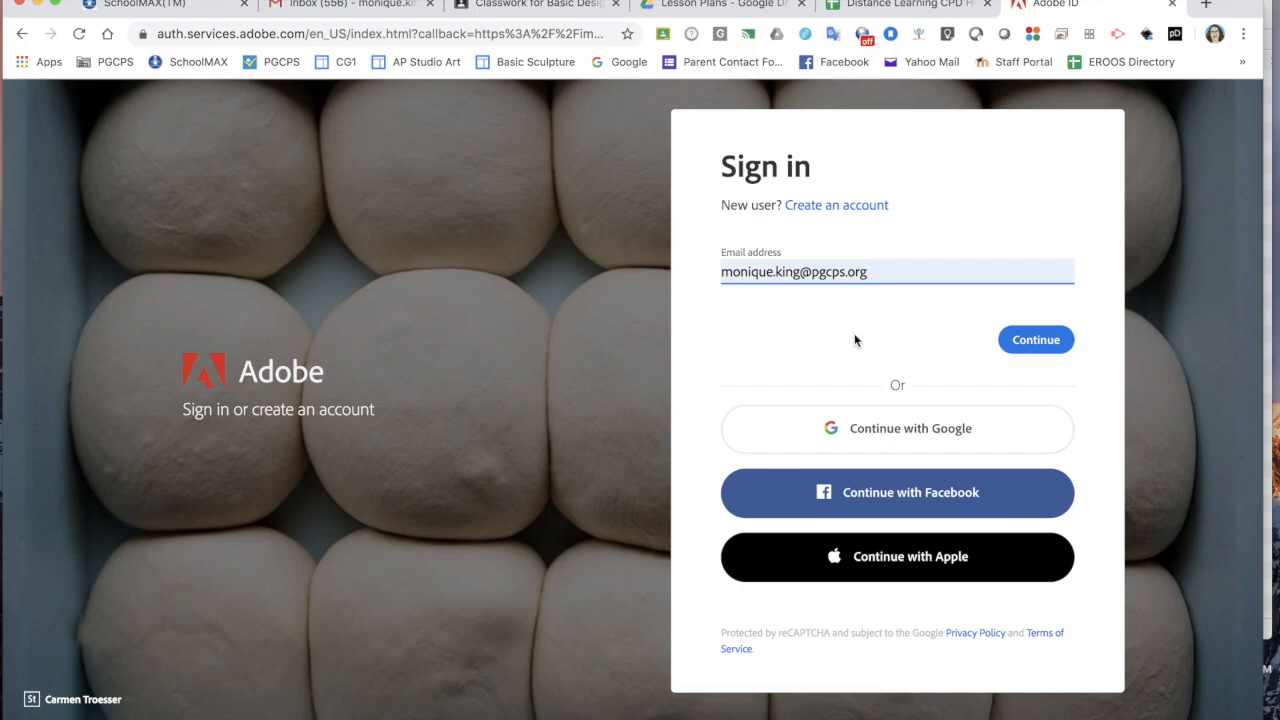
left_click(1035, 341)
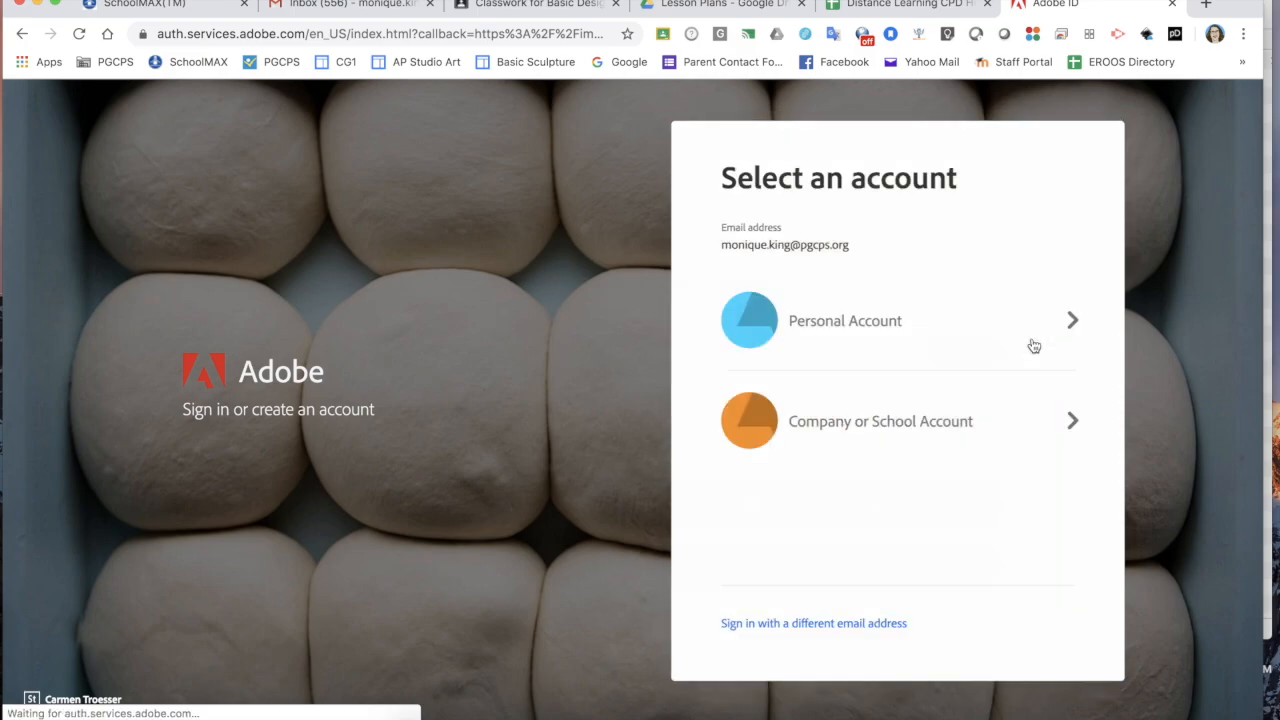
left_click(911, 437)
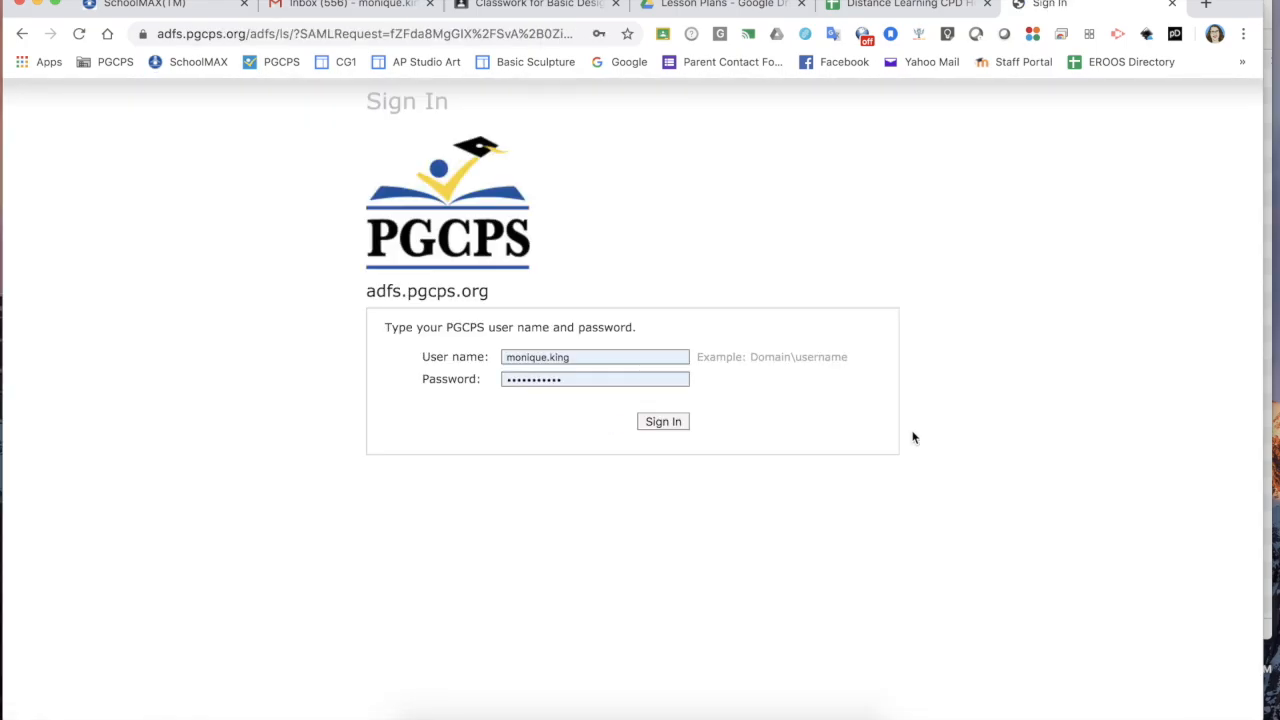
left_click(674, 422)
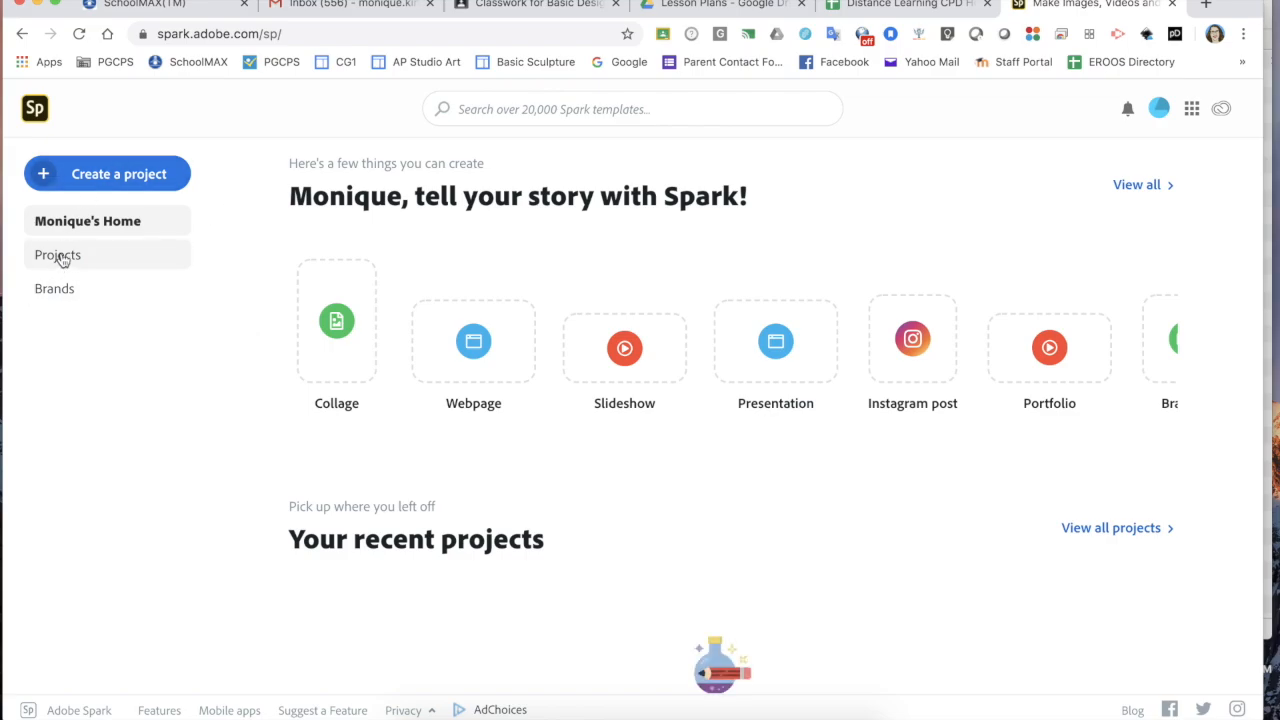
Create a new folder named "Basic Design" in Projects
left_click(60, 256)
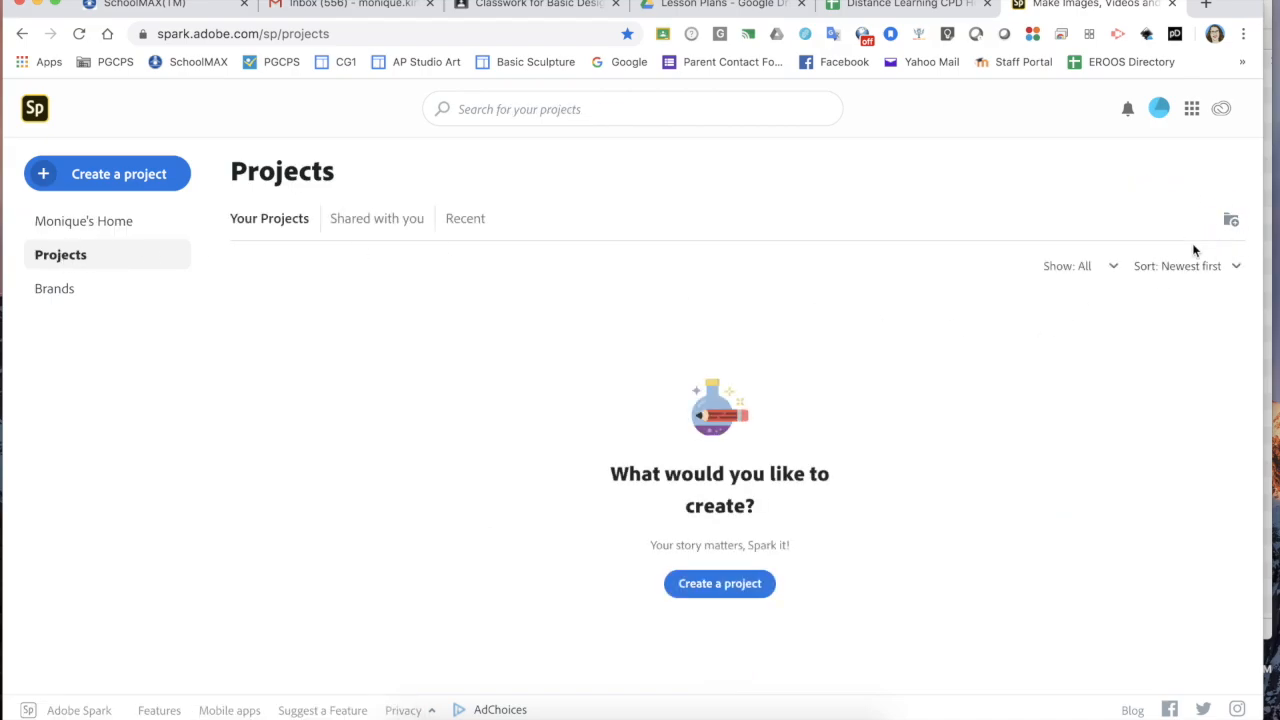
left_click(1231, 221)
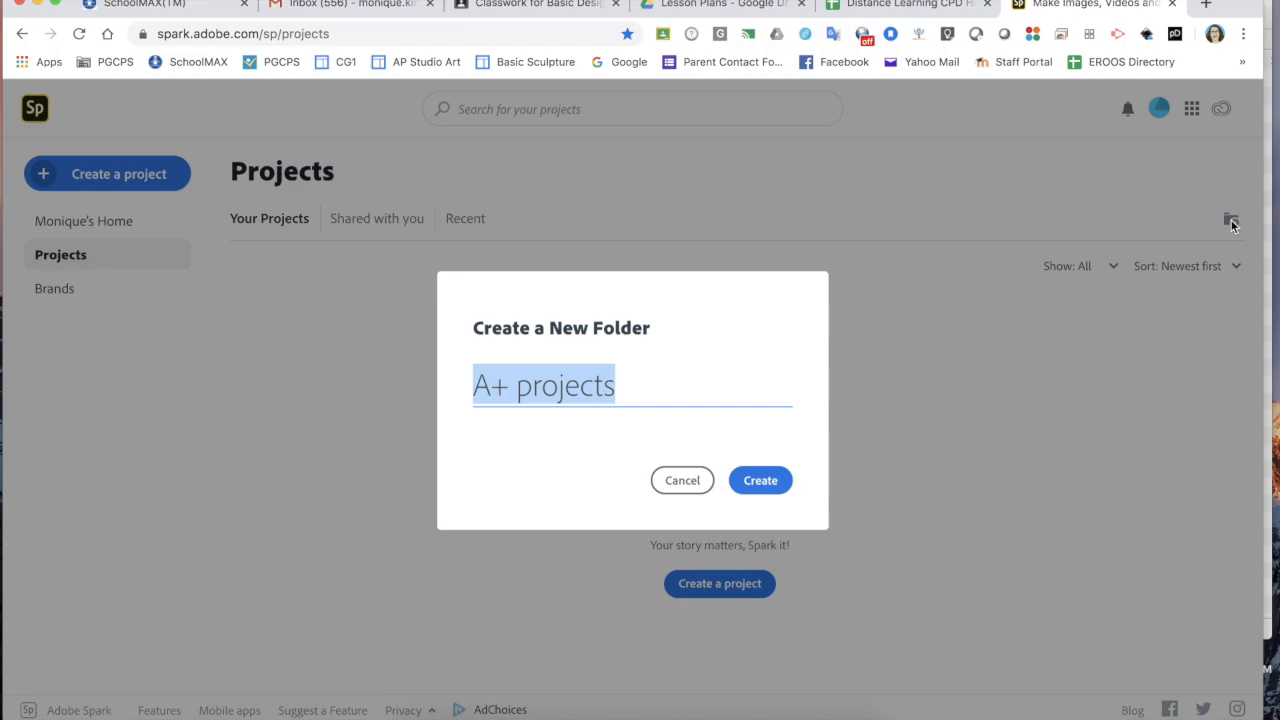
type("Basic")
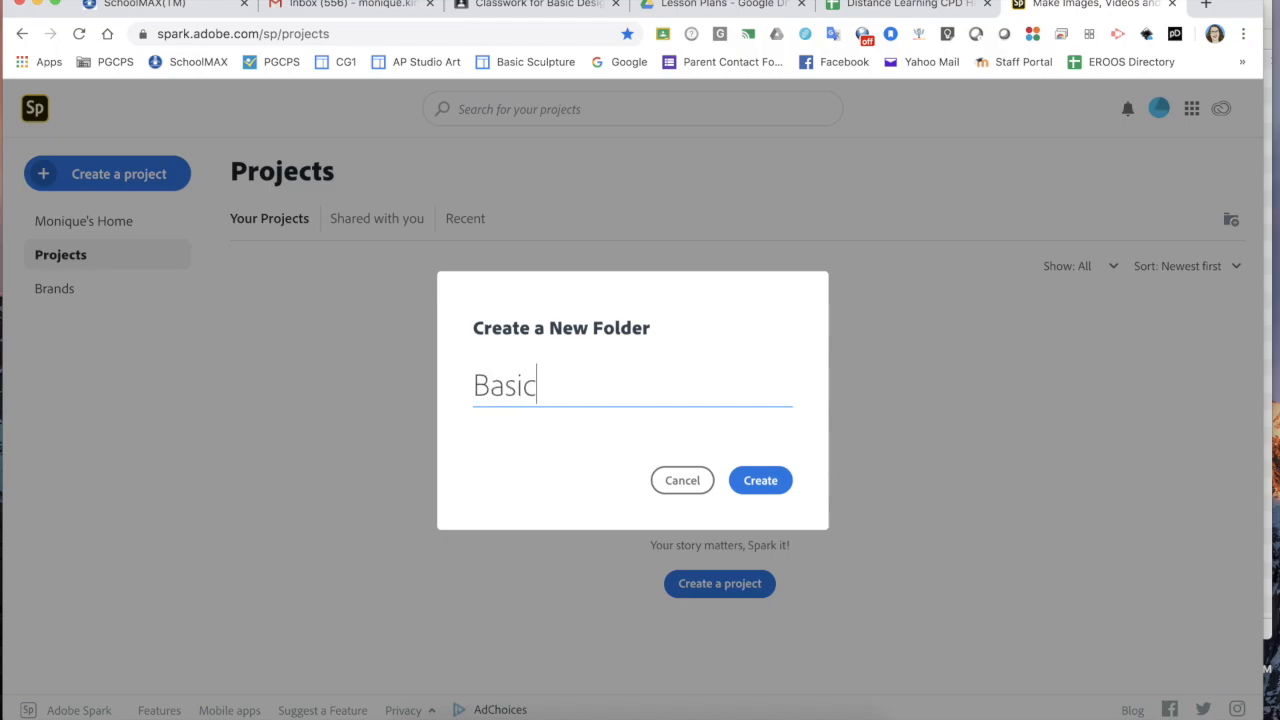
type(" Design")
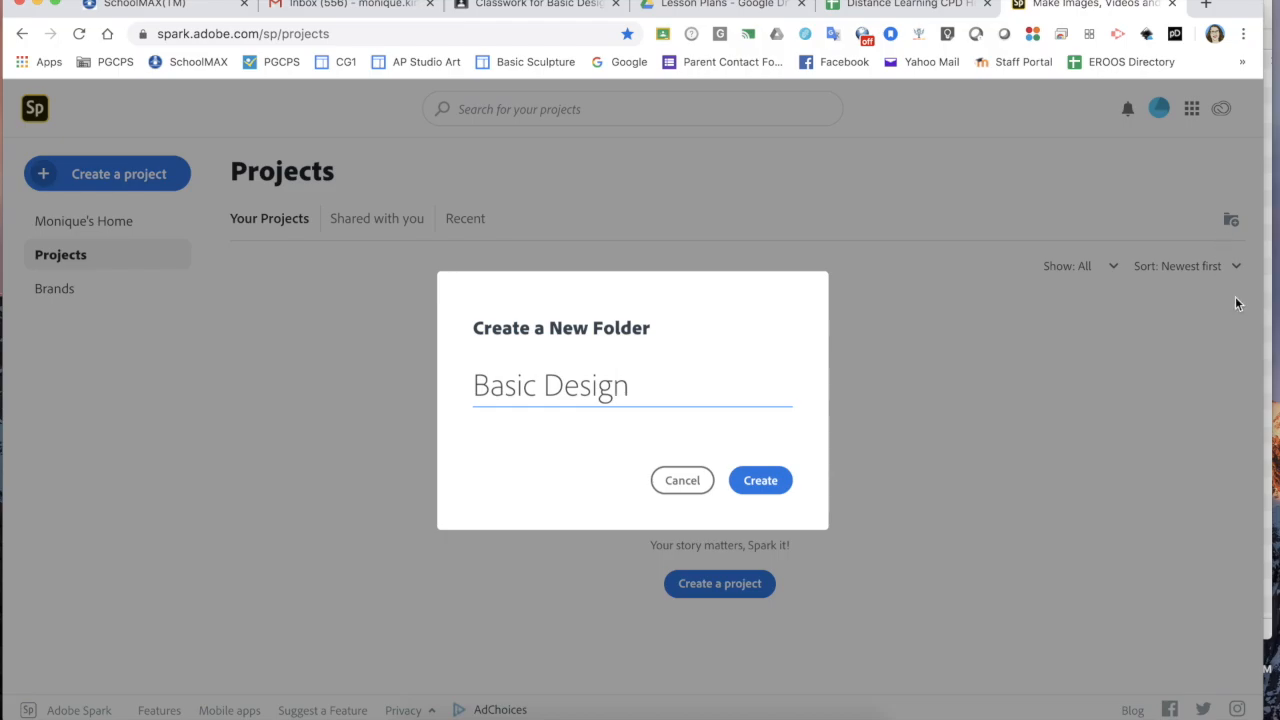
left_click(759, 482)
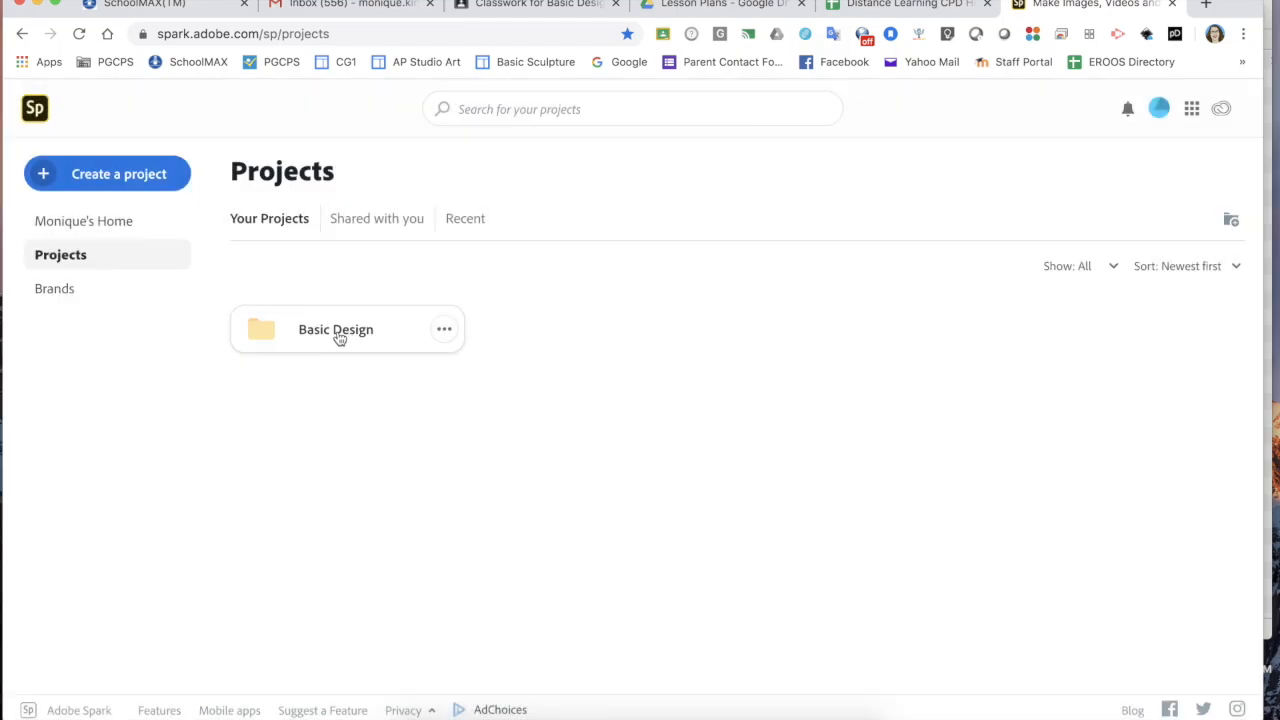
Open the Basic Design folder and start creating a new project in it
left_click(337, 331)
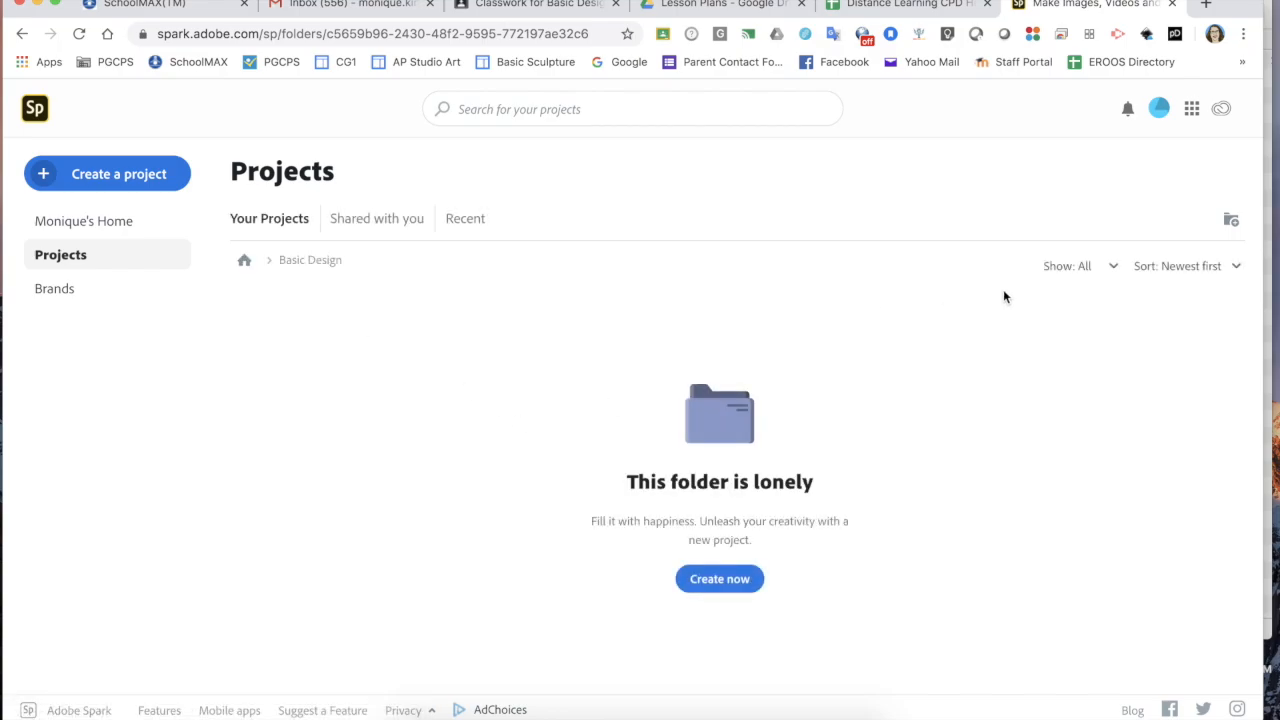
left_click(719, 585)
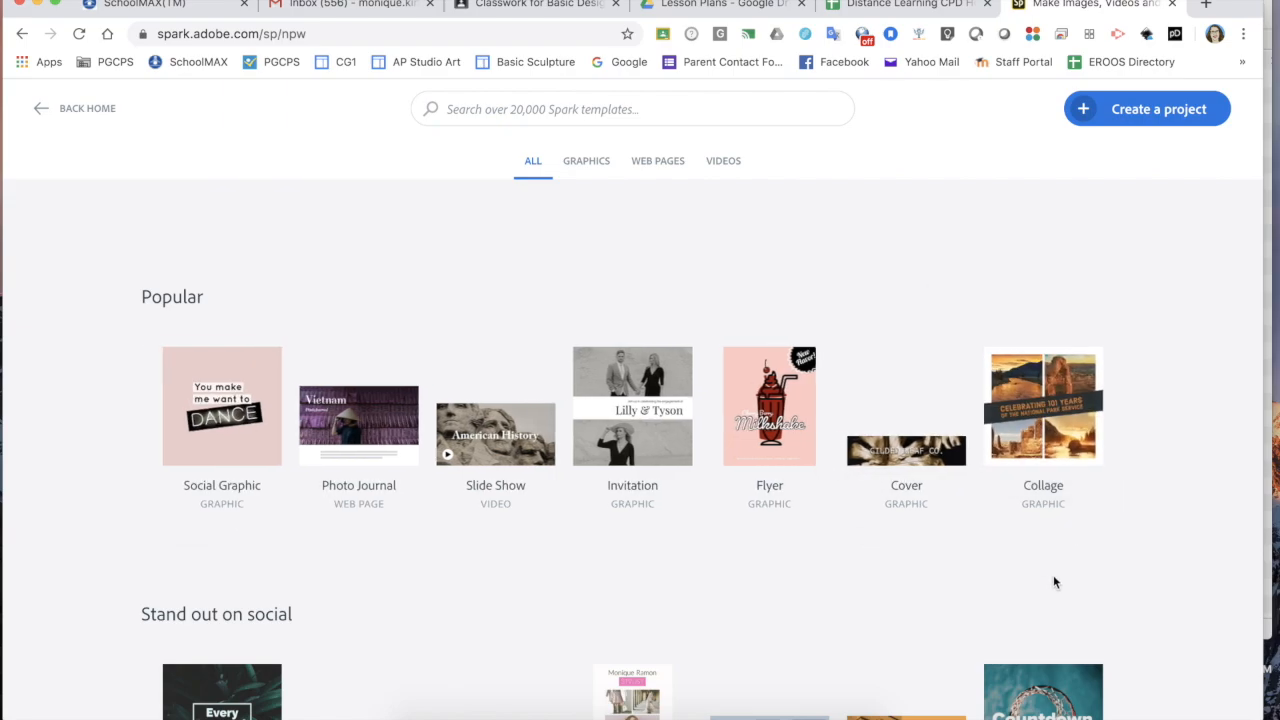
Look through the template categories from Popular down to Organize an event
scroll(1053, 578, "down", 2)
scroll(1053, 578, "down", 2)
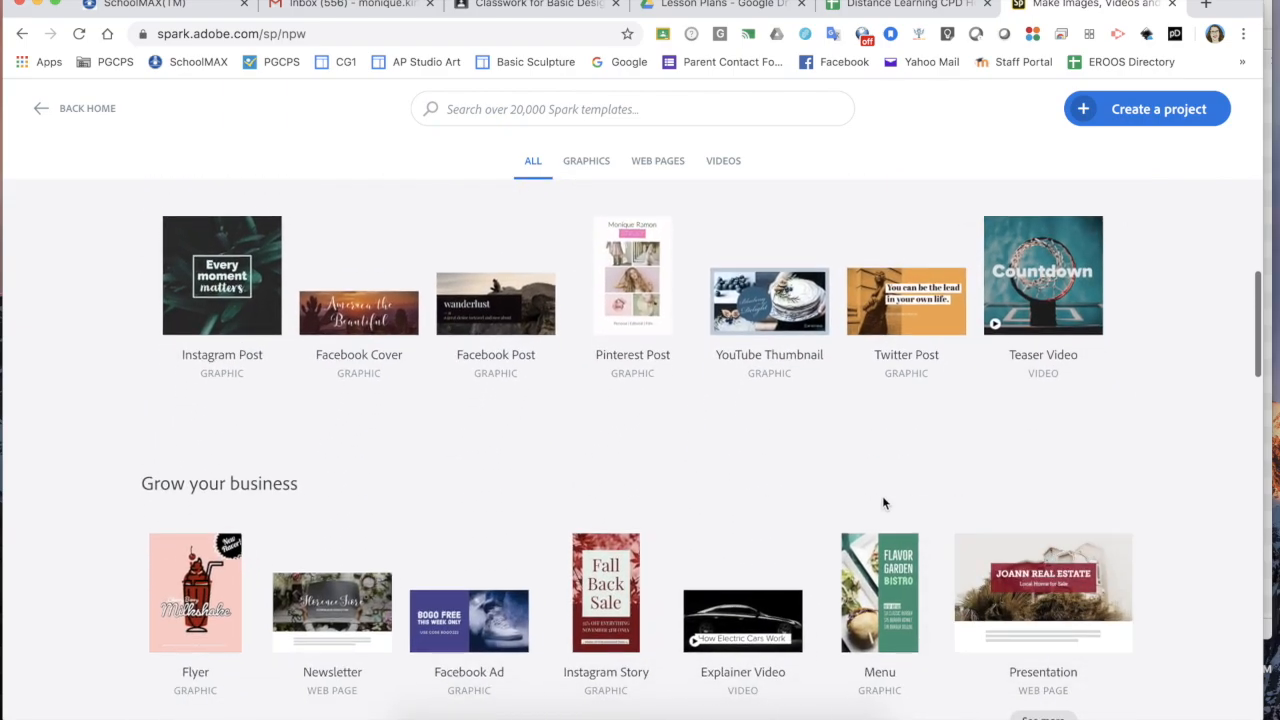
scroll(786, 509, "down", 4)
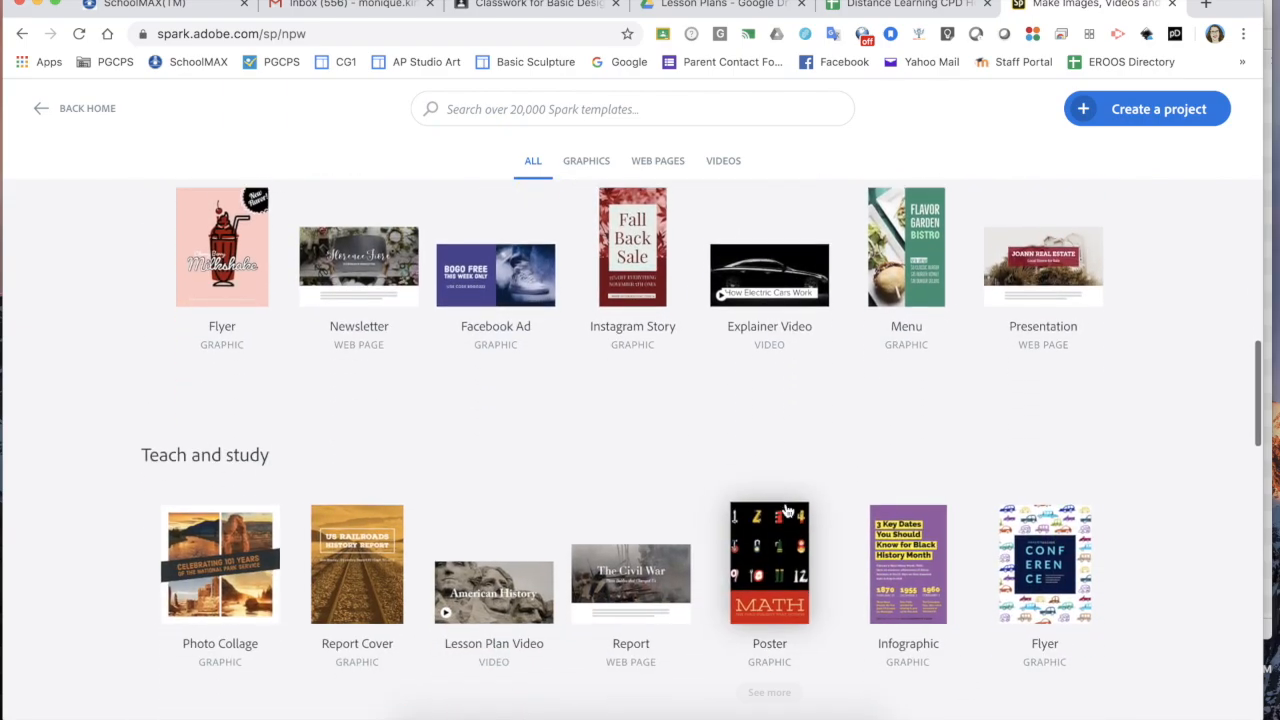
scroll(786, 509, "down", 1)
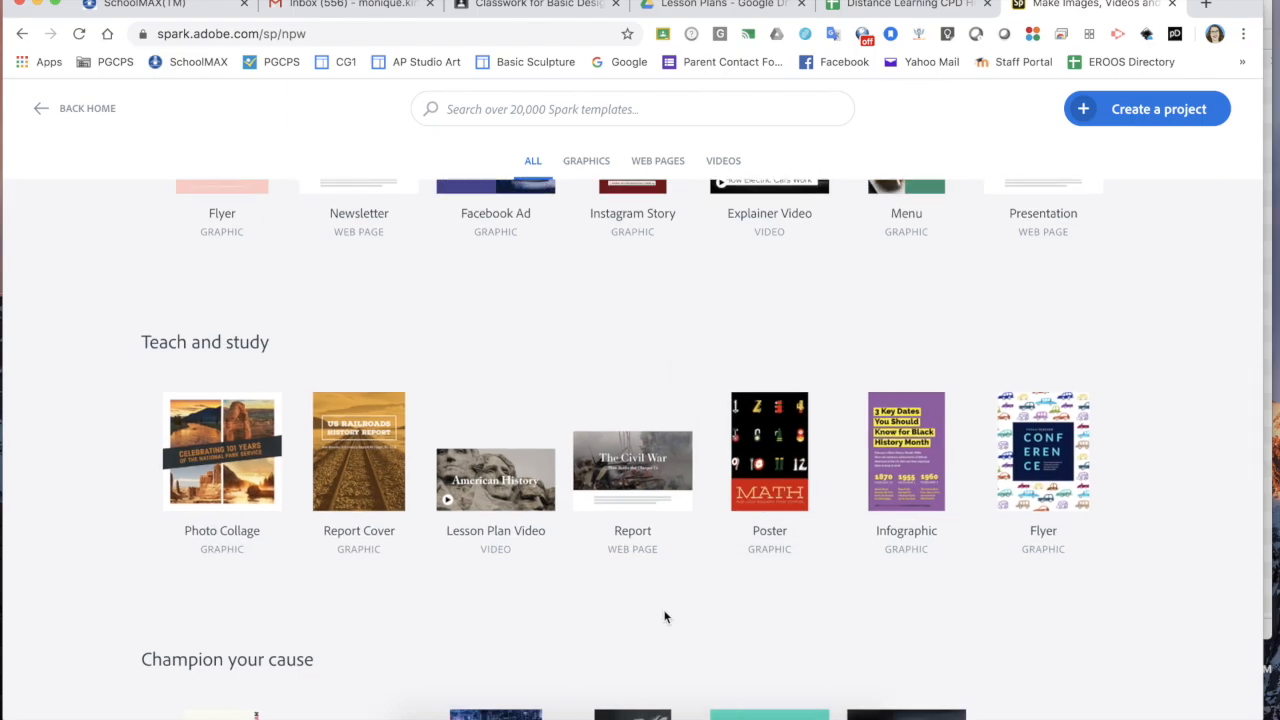
scroll(665, 617, "down", 5)
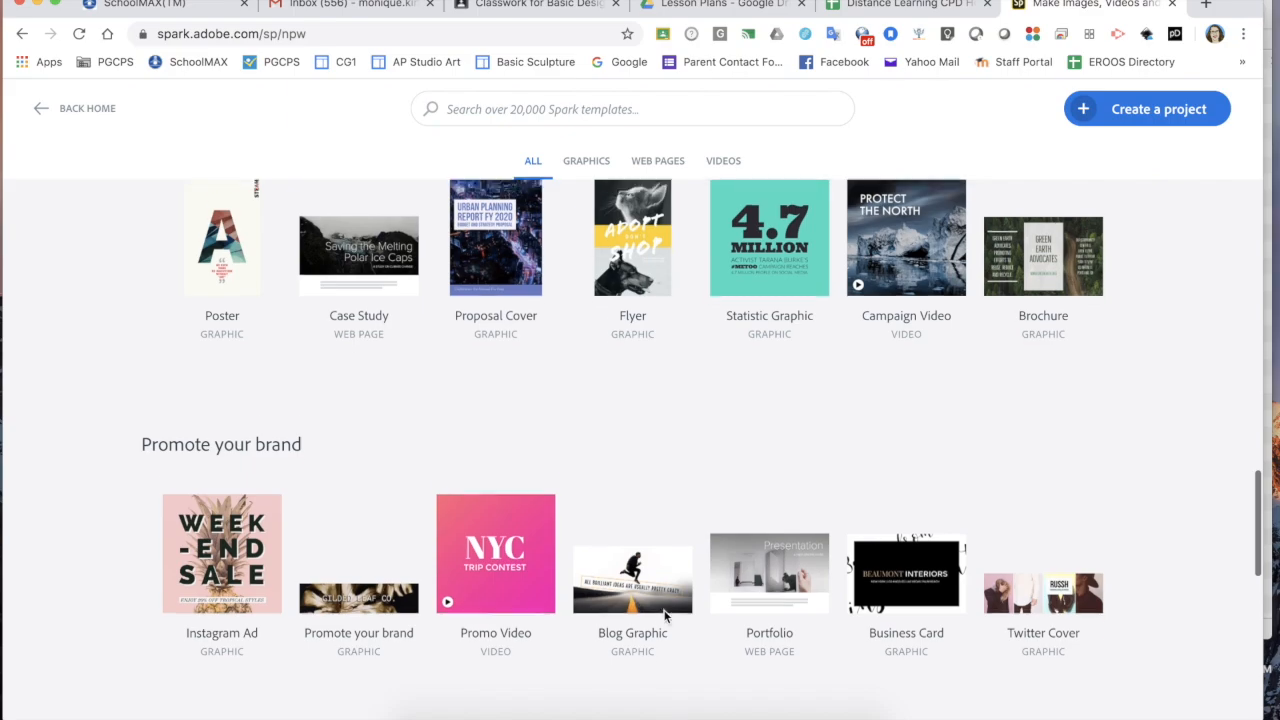
scroll(665, 617, "down", 3)
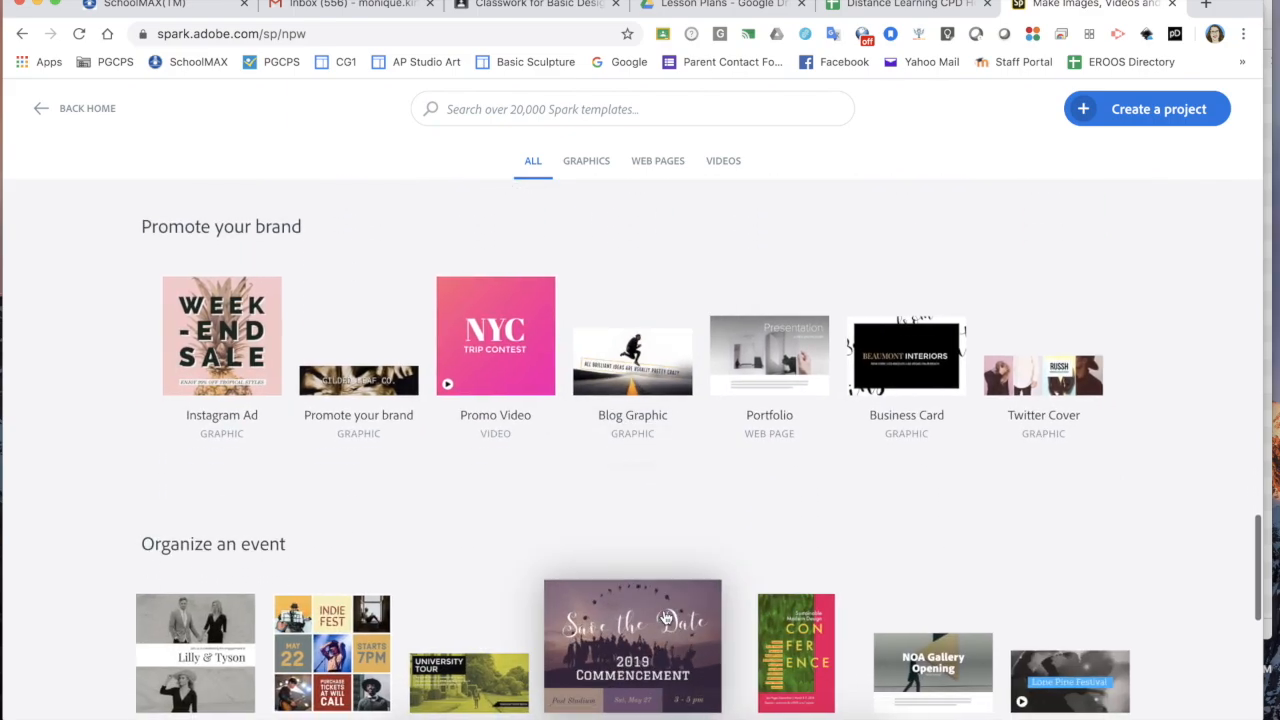
scroll(665, 617, "down", 2)
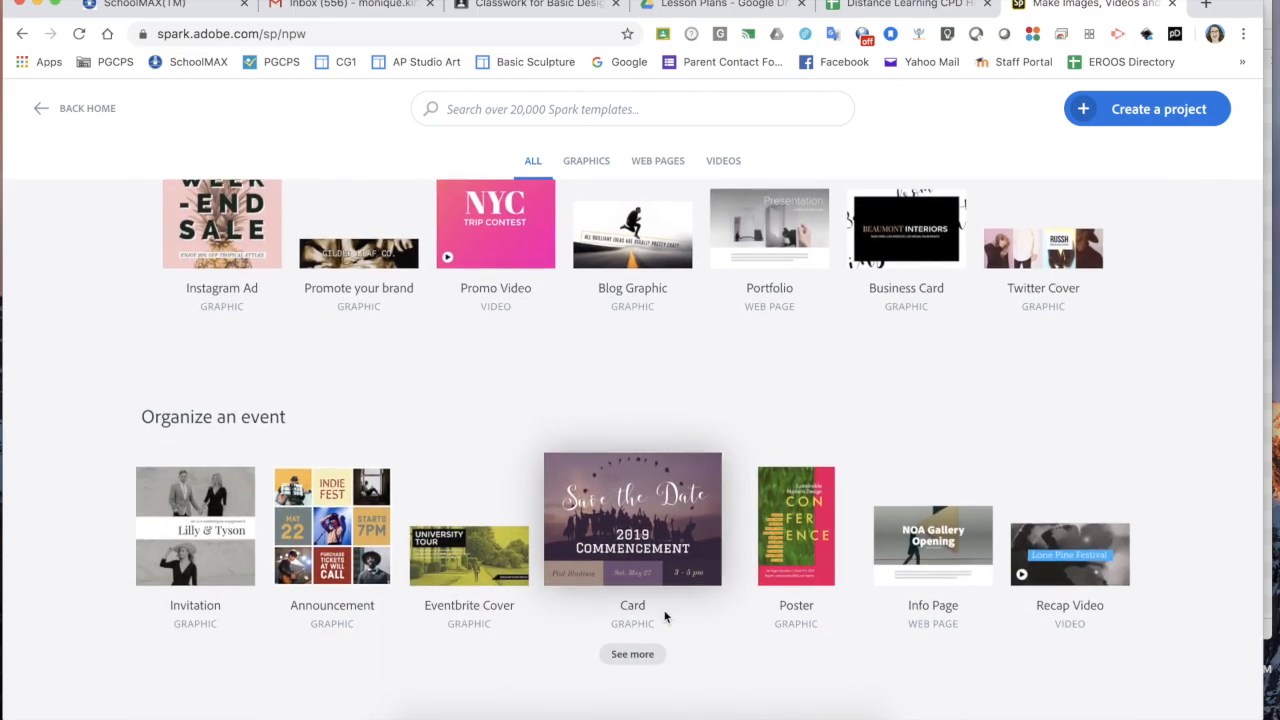
scroll(665, 614, "up", 10)
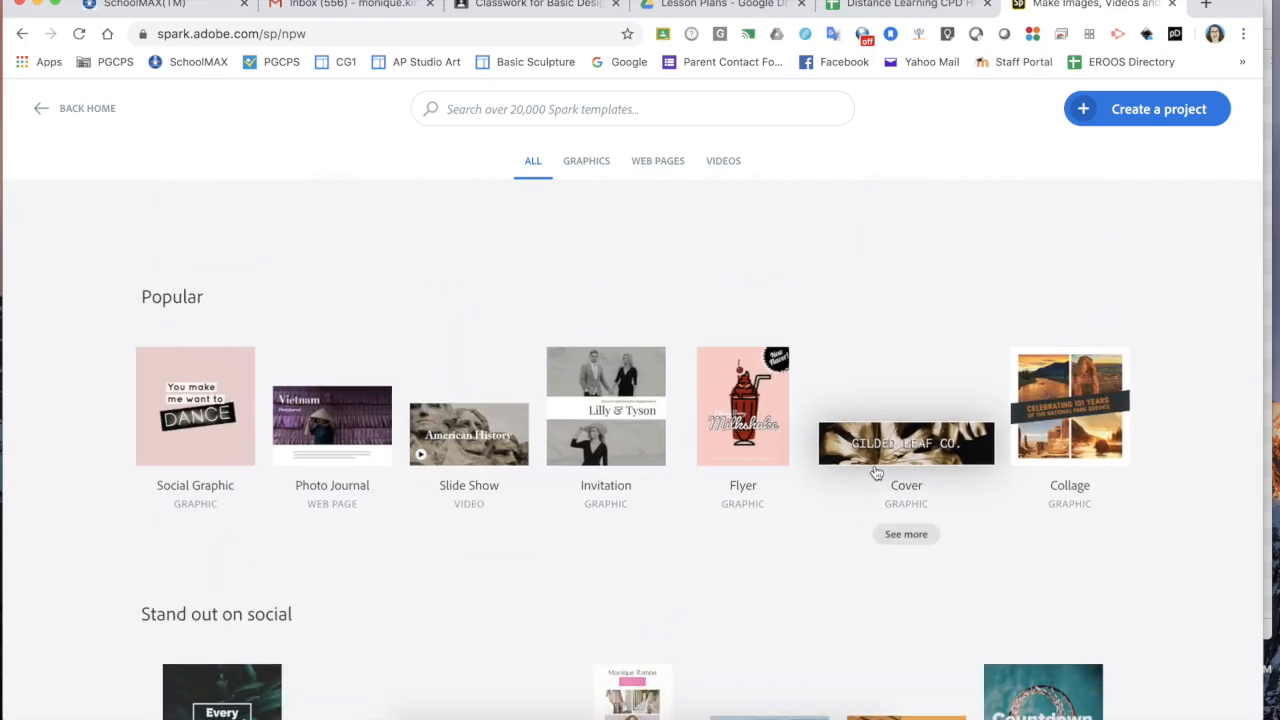
Show all Cover templates, filter them by kindle, and open the Wolf's Call book cover template for editing
left_click(910, 537)
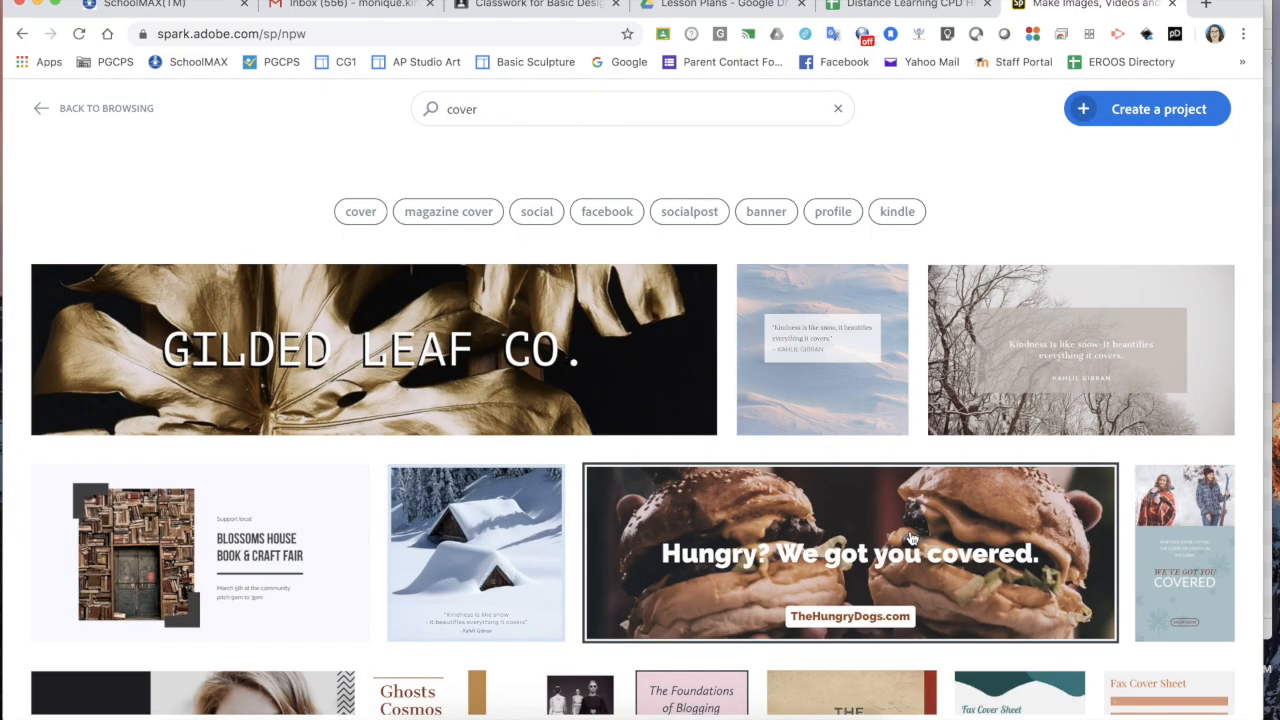
left_click(896, 212)
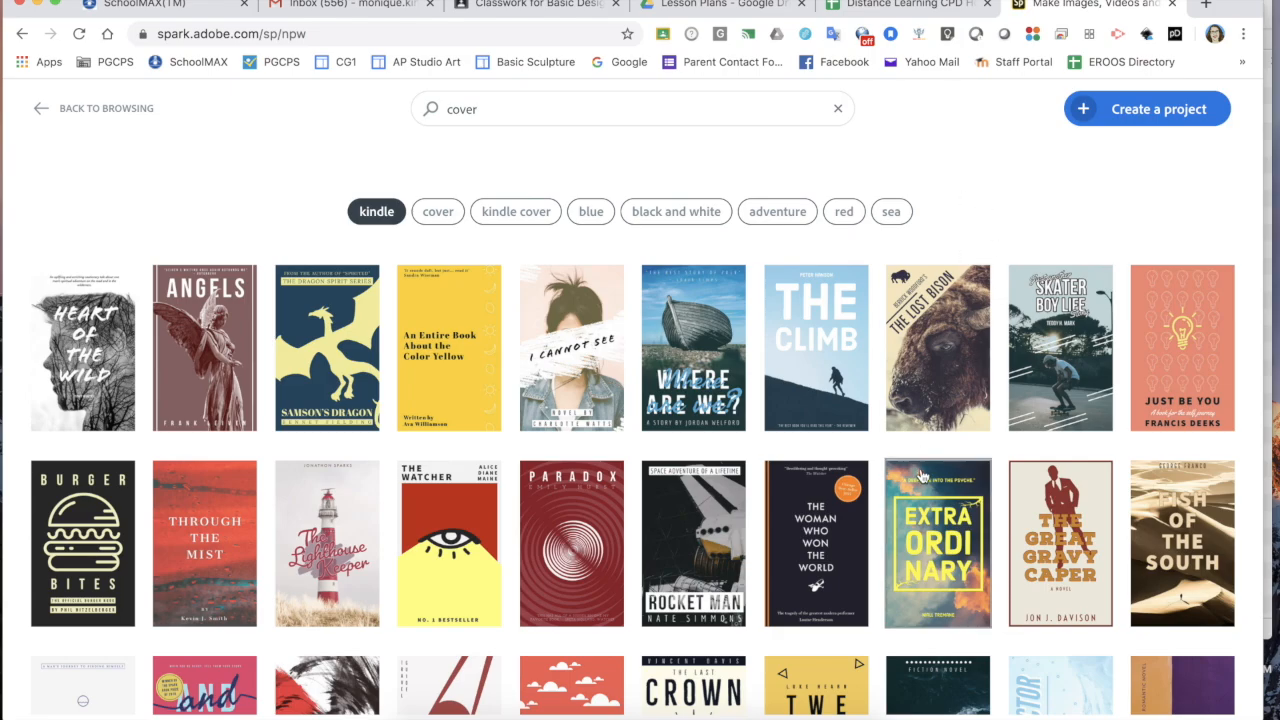
scroll(922, 468, "down", 3)
scroll(920, 472, "up", 3)
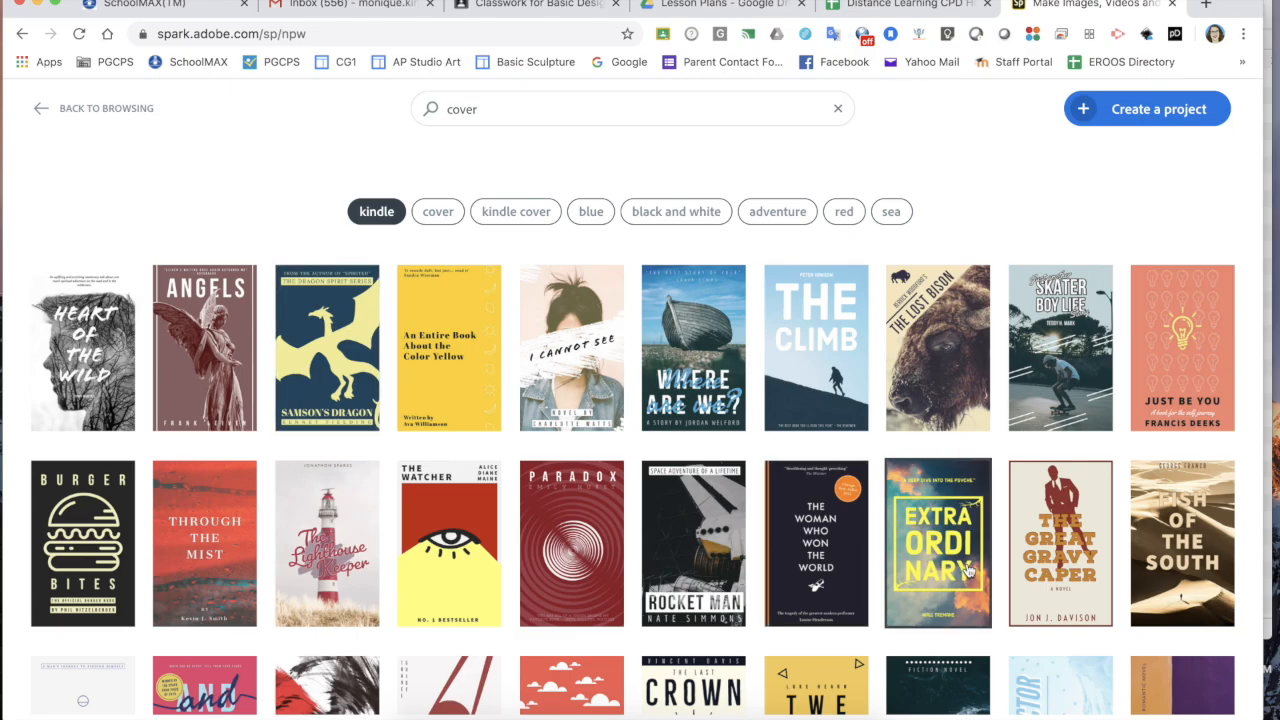
scroll(968, 571, "down", 1)
scroll(968, 571, "down", 3)
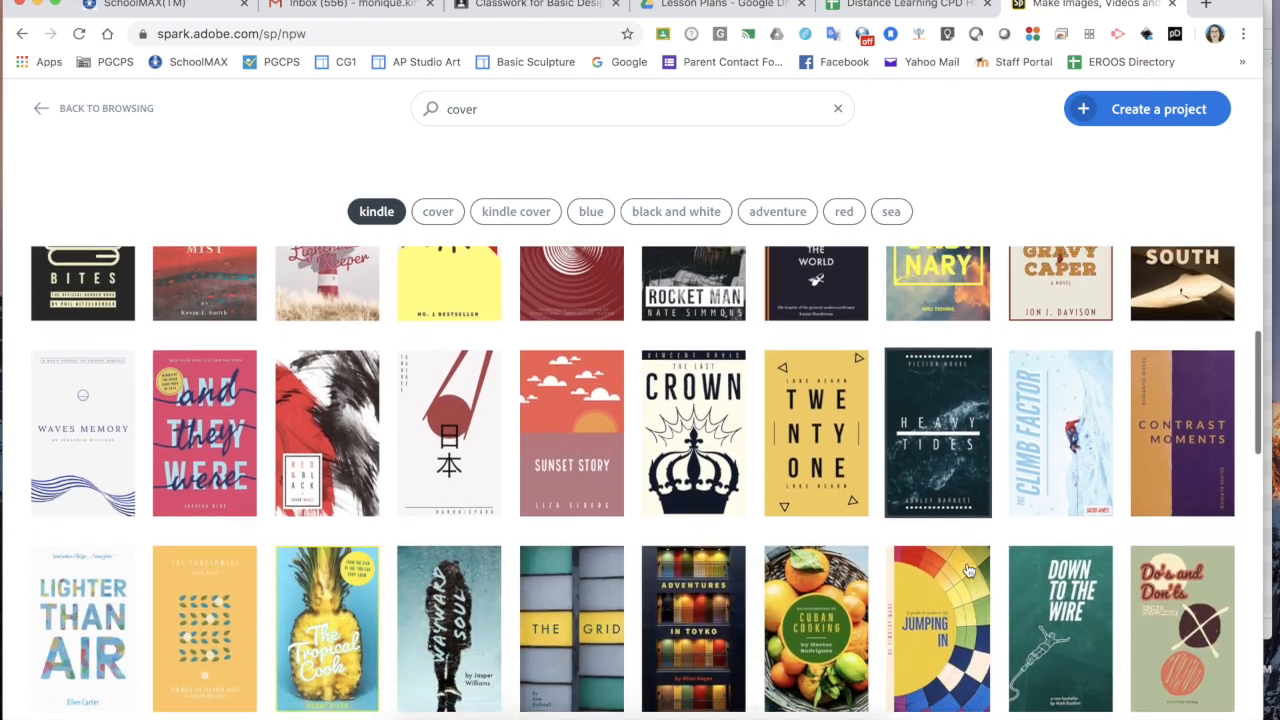
scroll(968, 571, "down", 3)
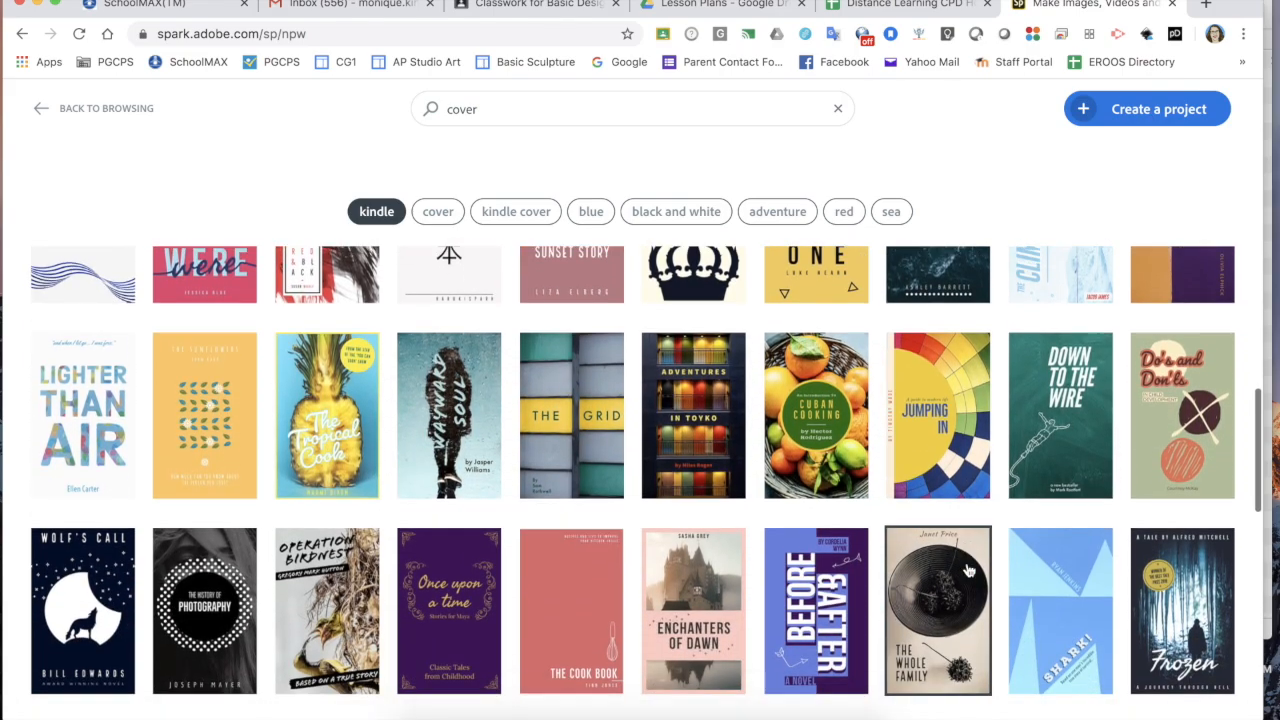
scroll(968, 571, "down", 1)
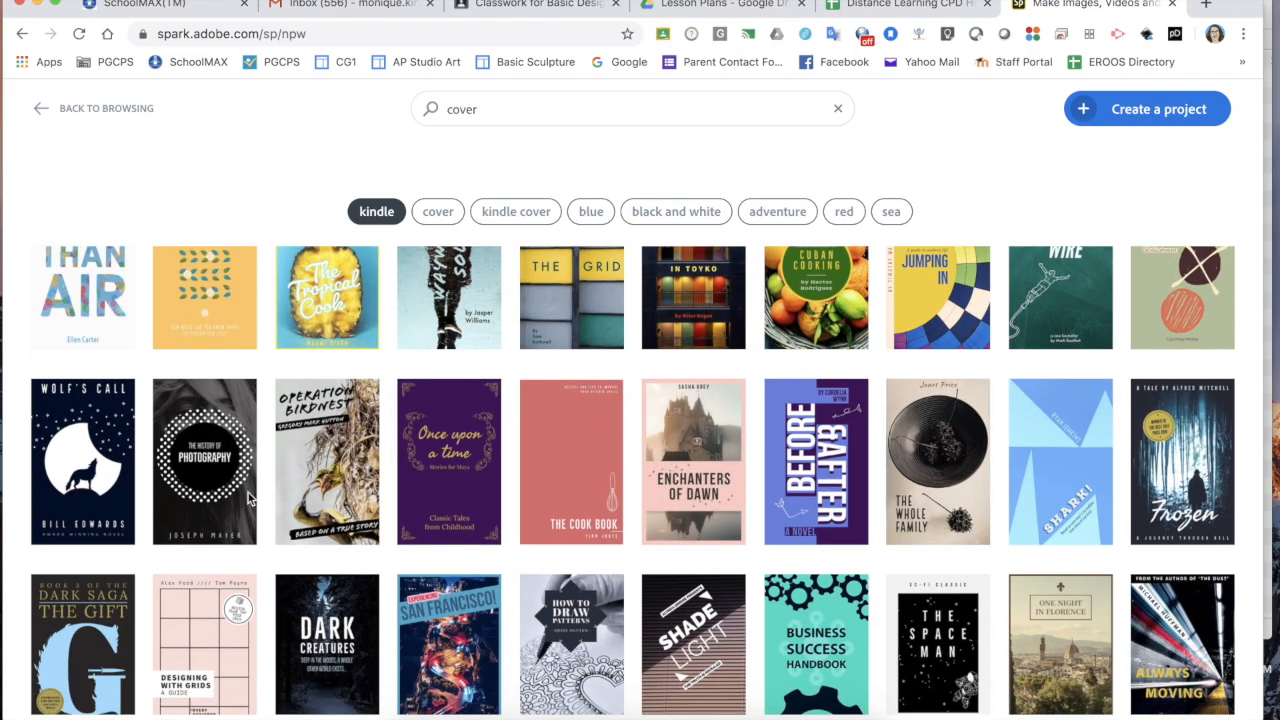
left_click(78, 453)
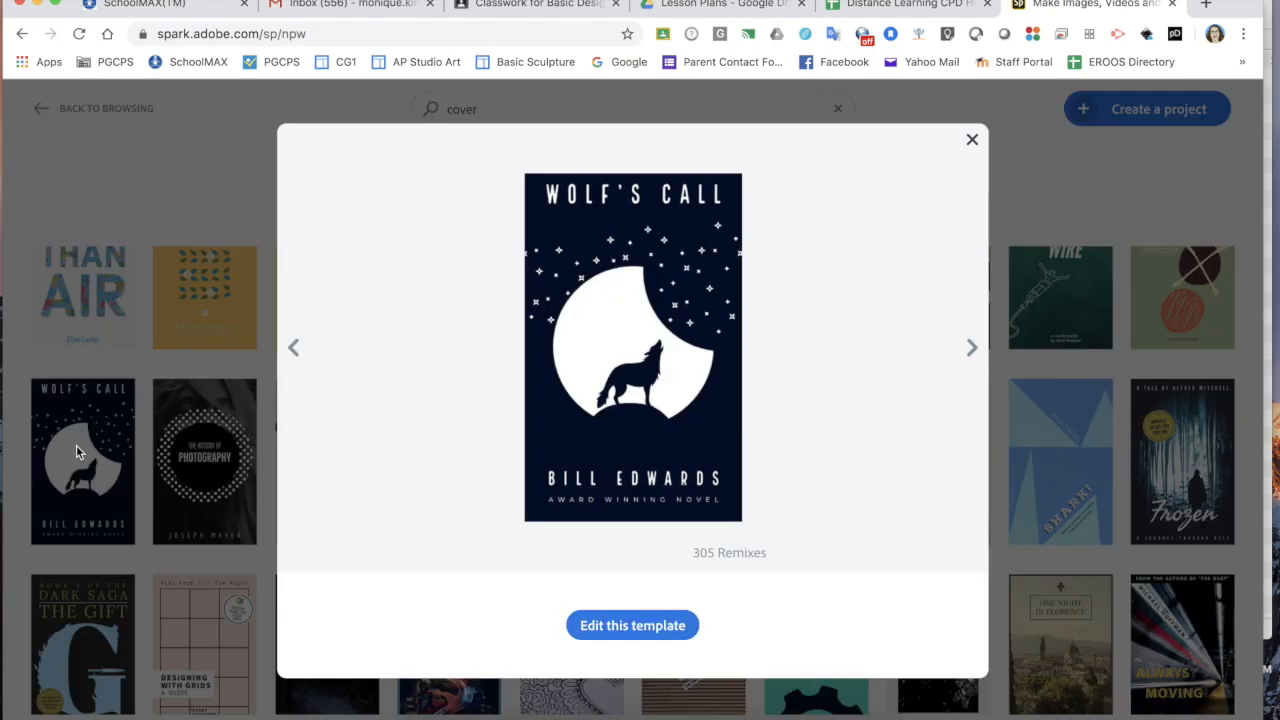
left_click(633, 626)
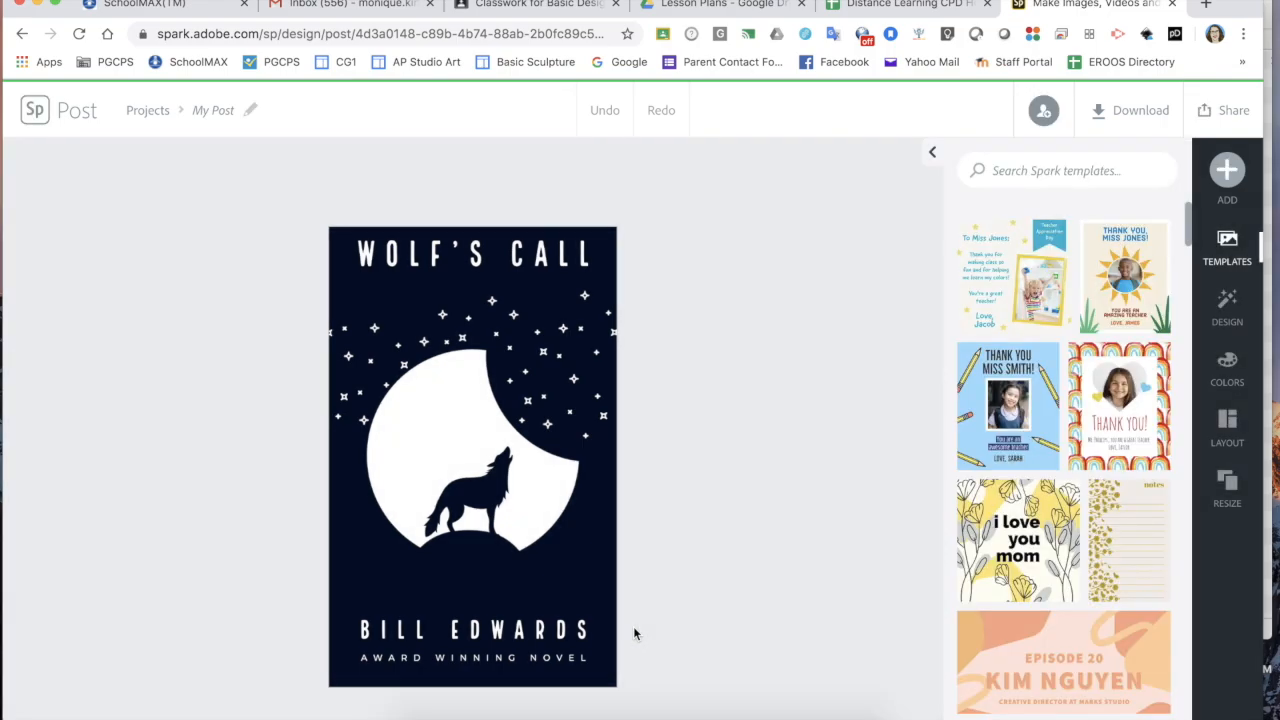
Replace the cover title WOLF'S CALL with CHARLOTTE'S WEB
double_click(529, 258)
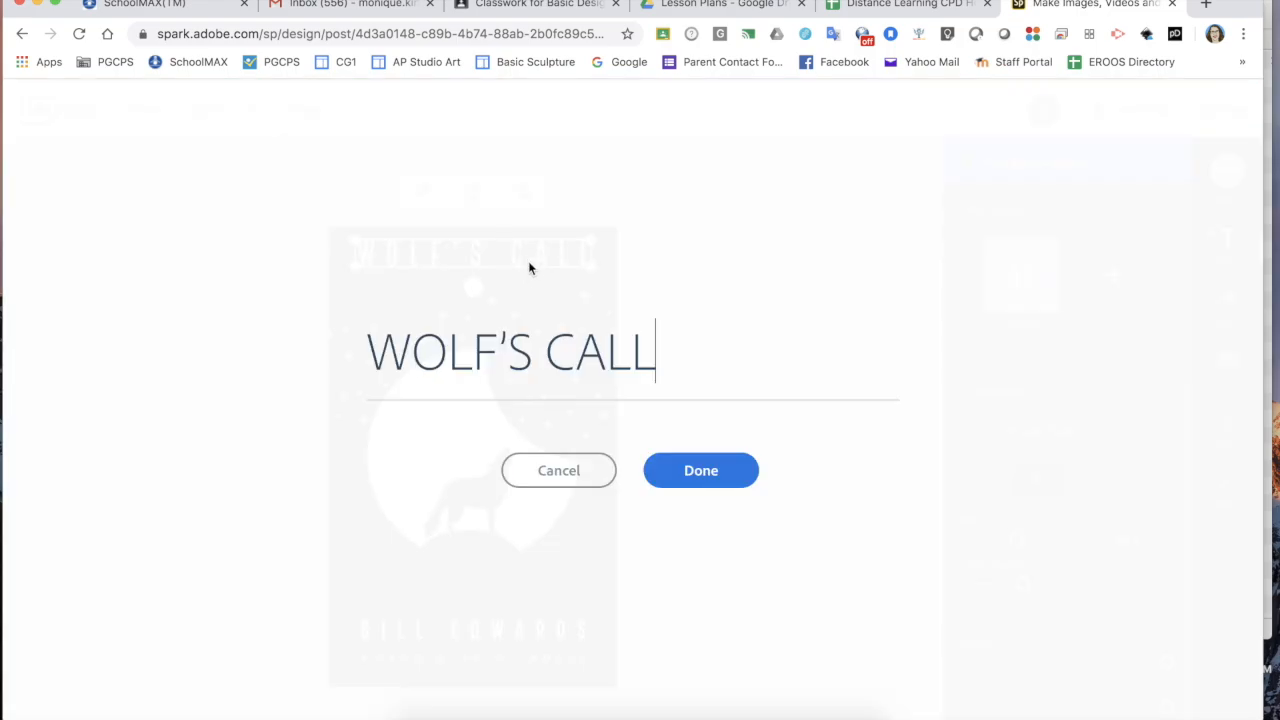
triple_click(580, 350)
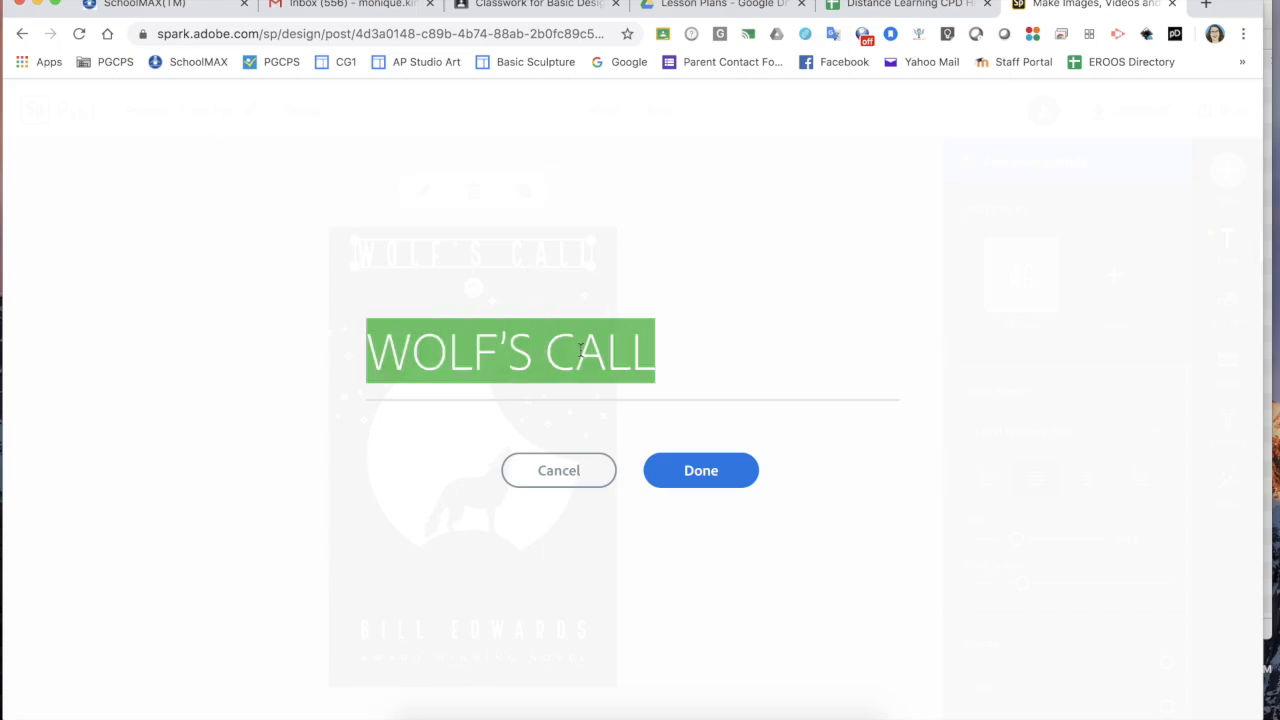
type("Cha")
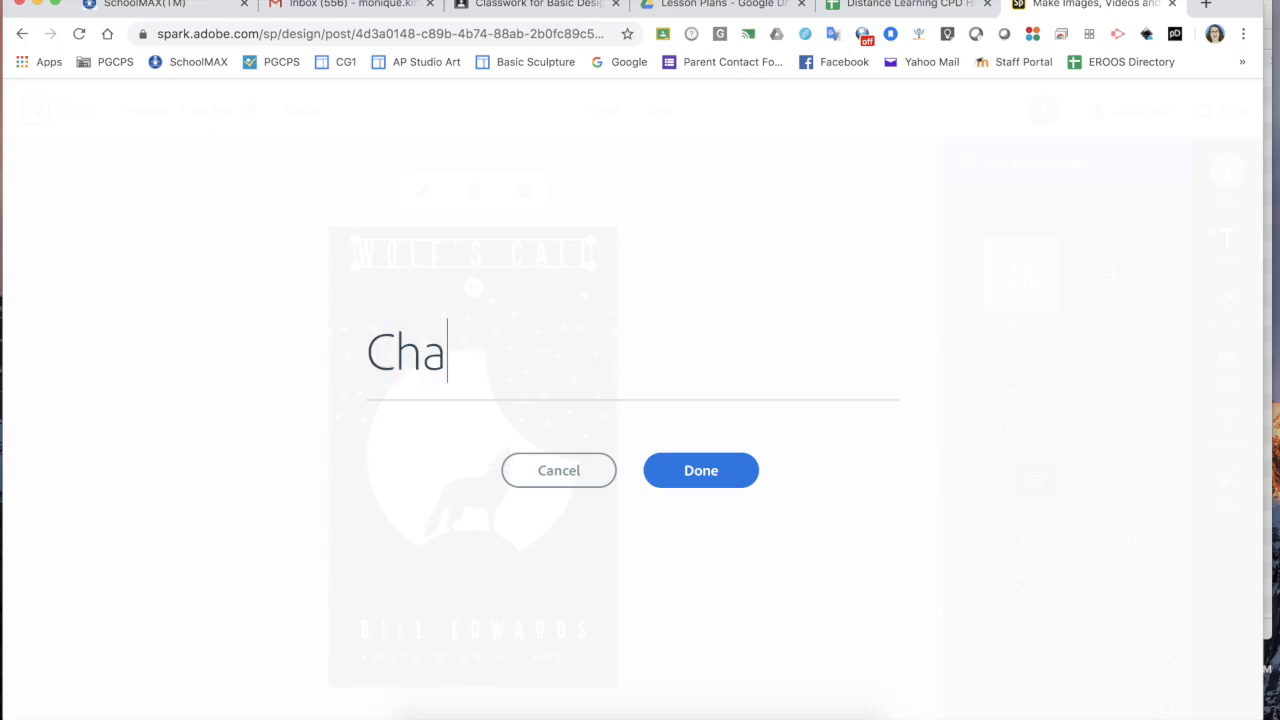
key("BackSpace")
key("BackSpace")
key("BackSpace")
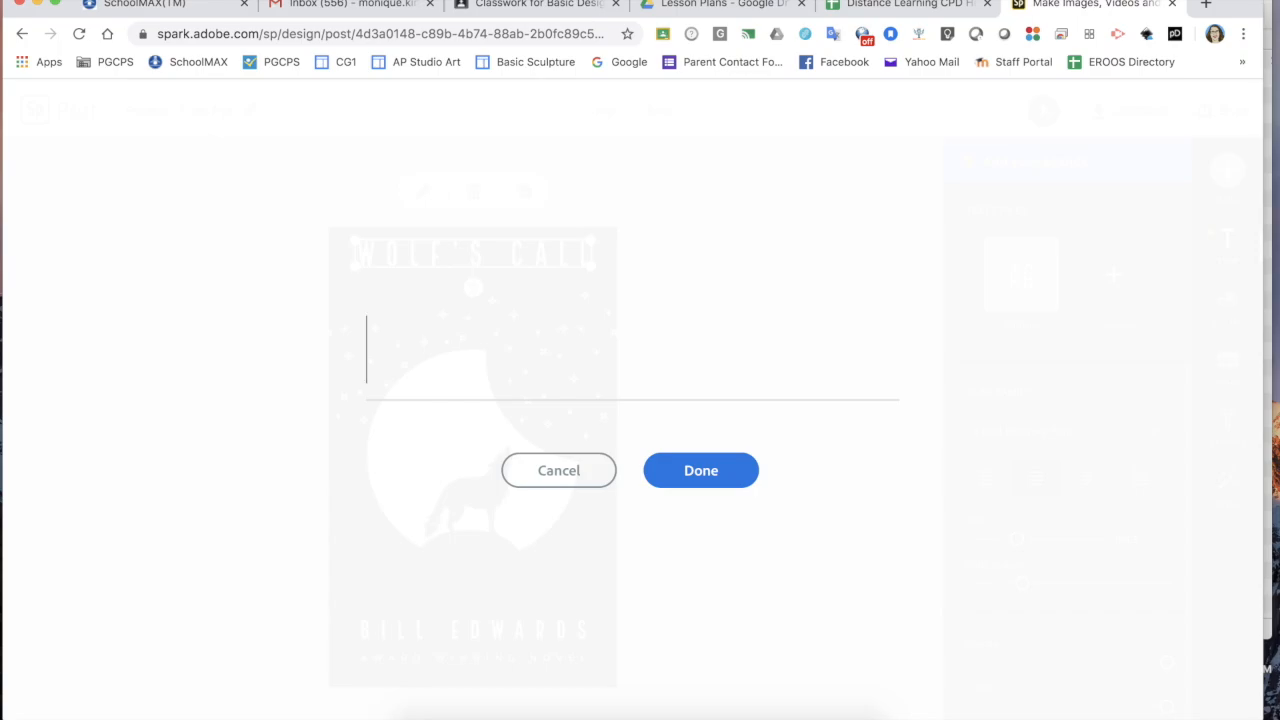
type("CHARLOT")
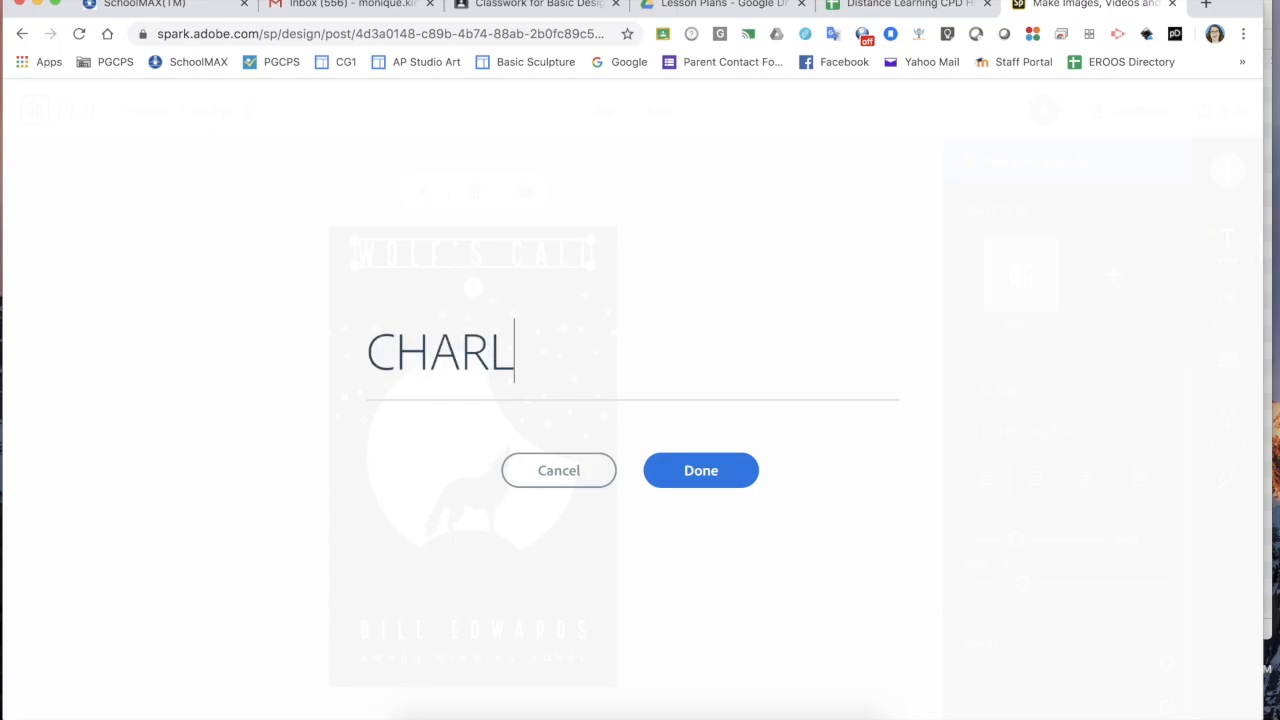
type("E")
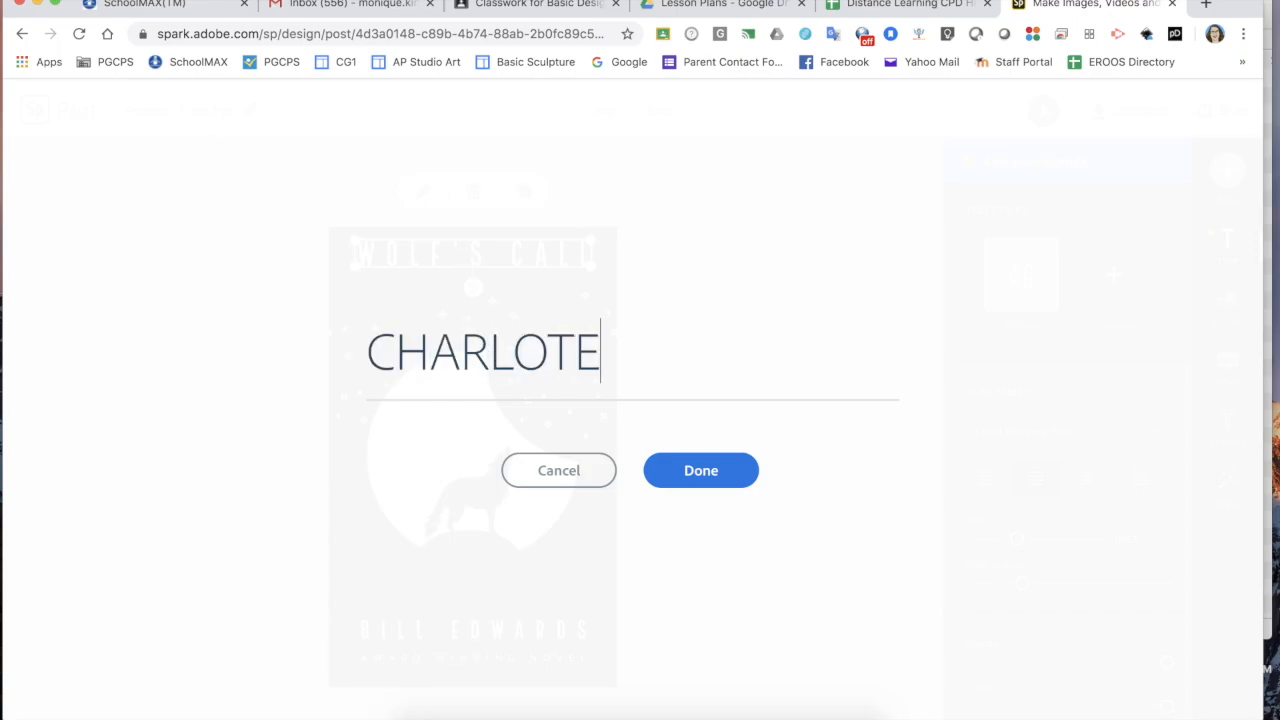
key("BackSpace")
type("TES")
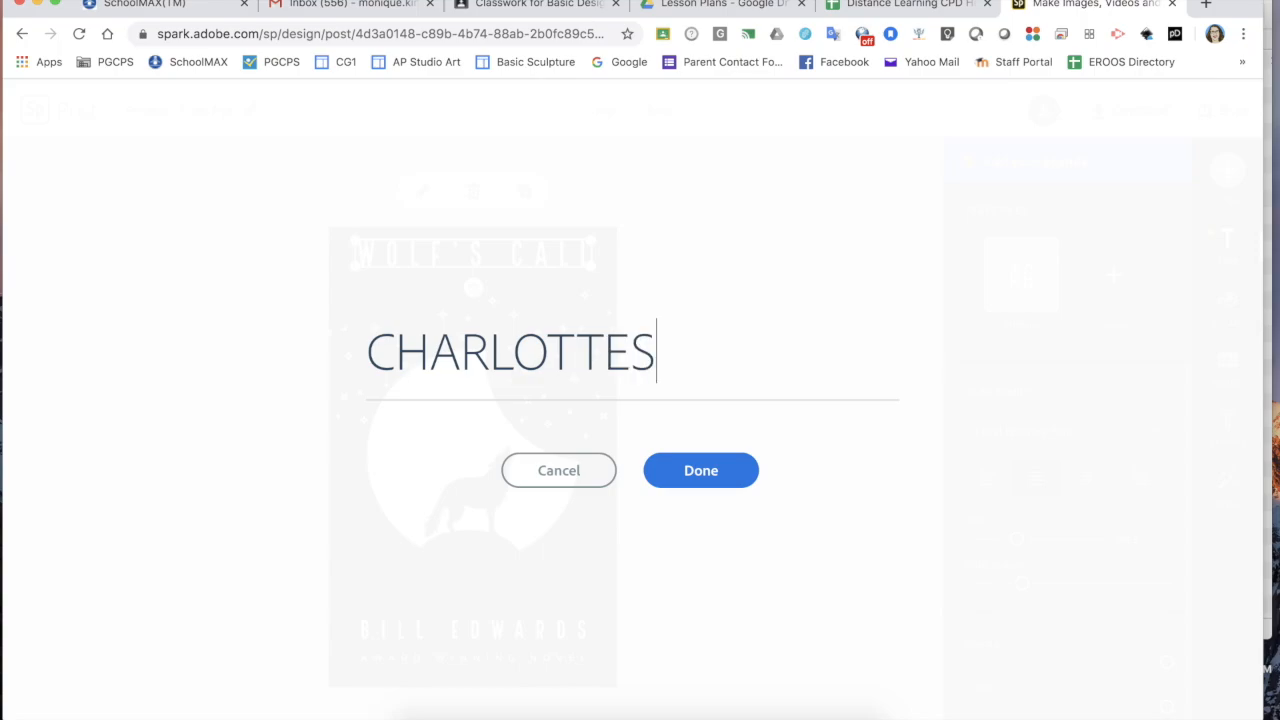
key("BackSpace")
key("BackSpace")
key("BackSpace")
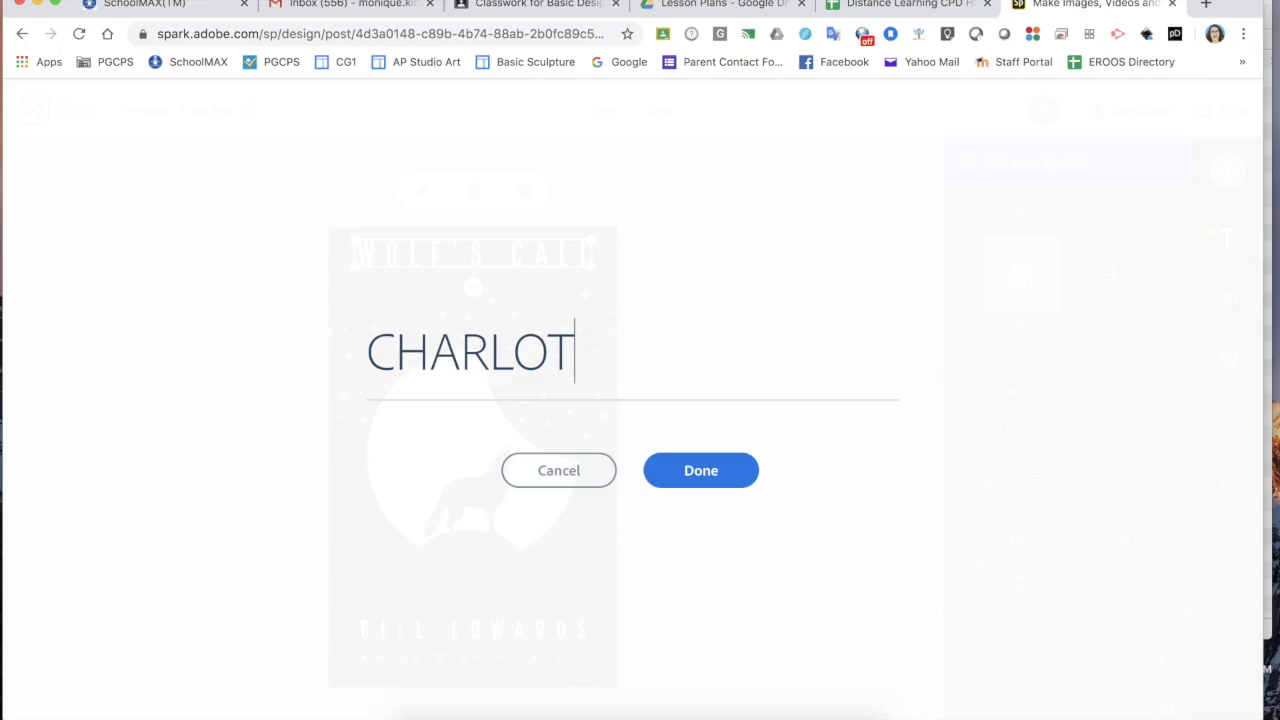
type("TE'S")
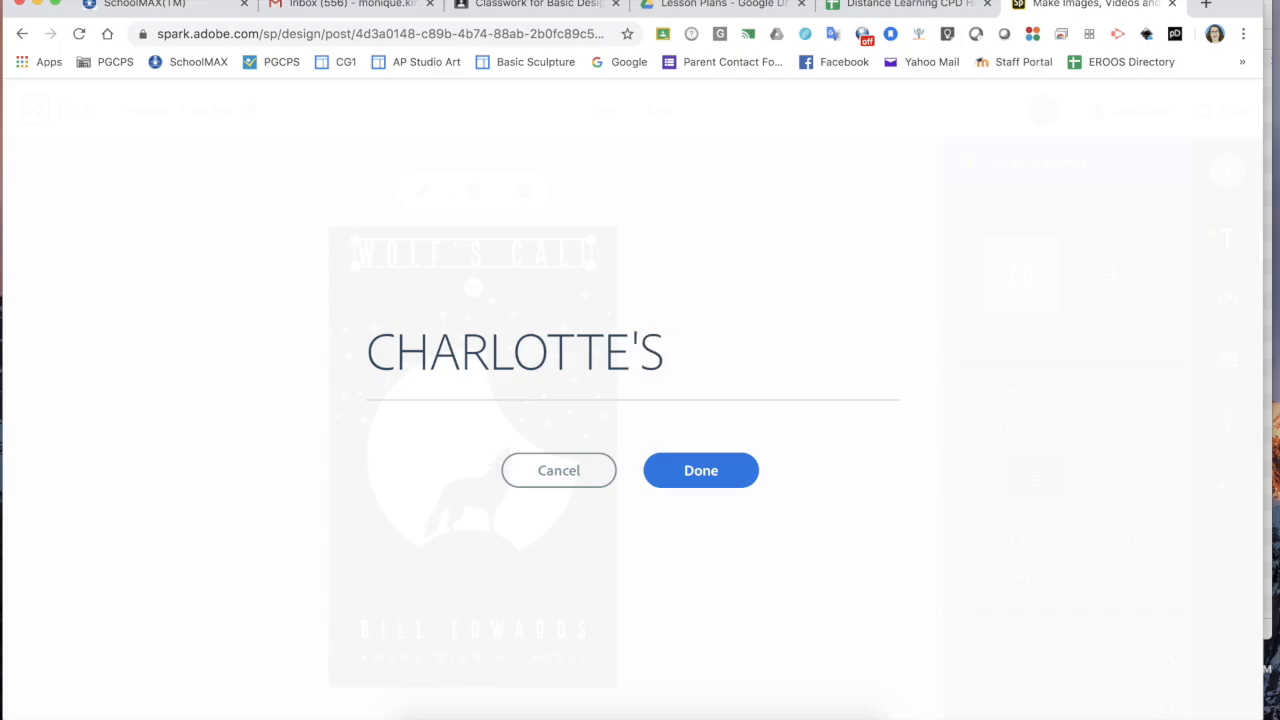
type(" WEB")
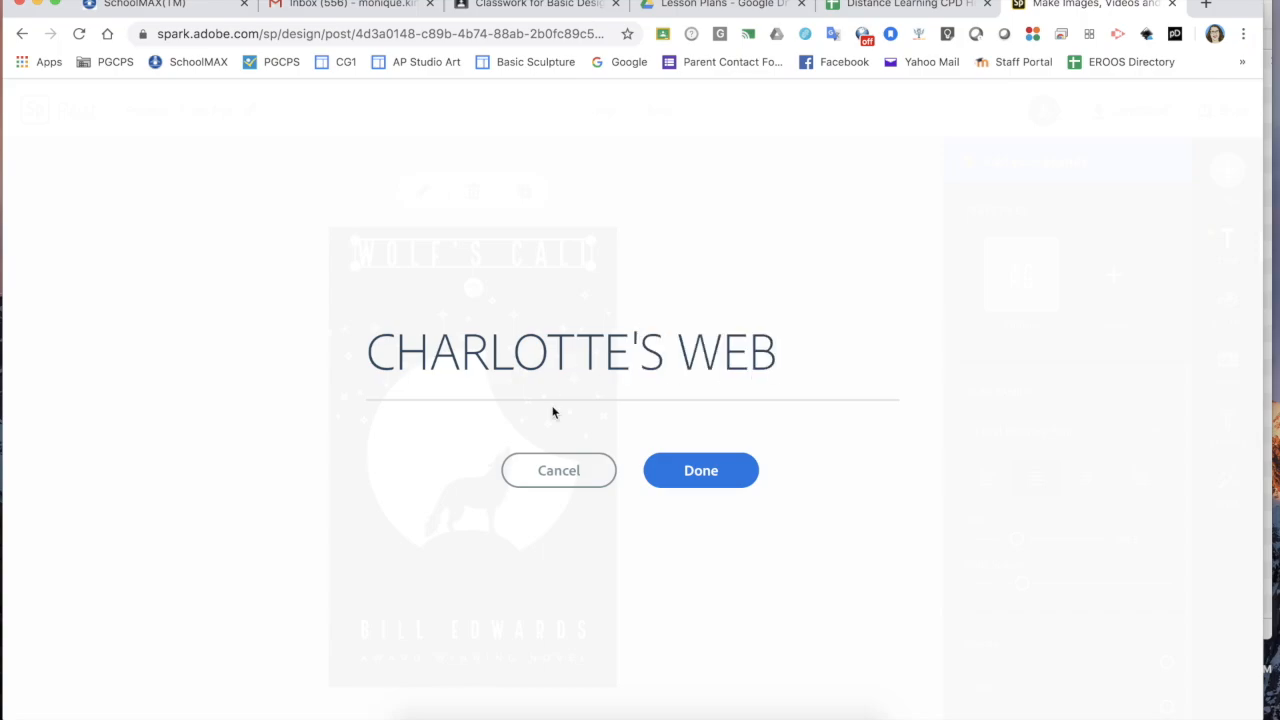
left_click(686, 481)
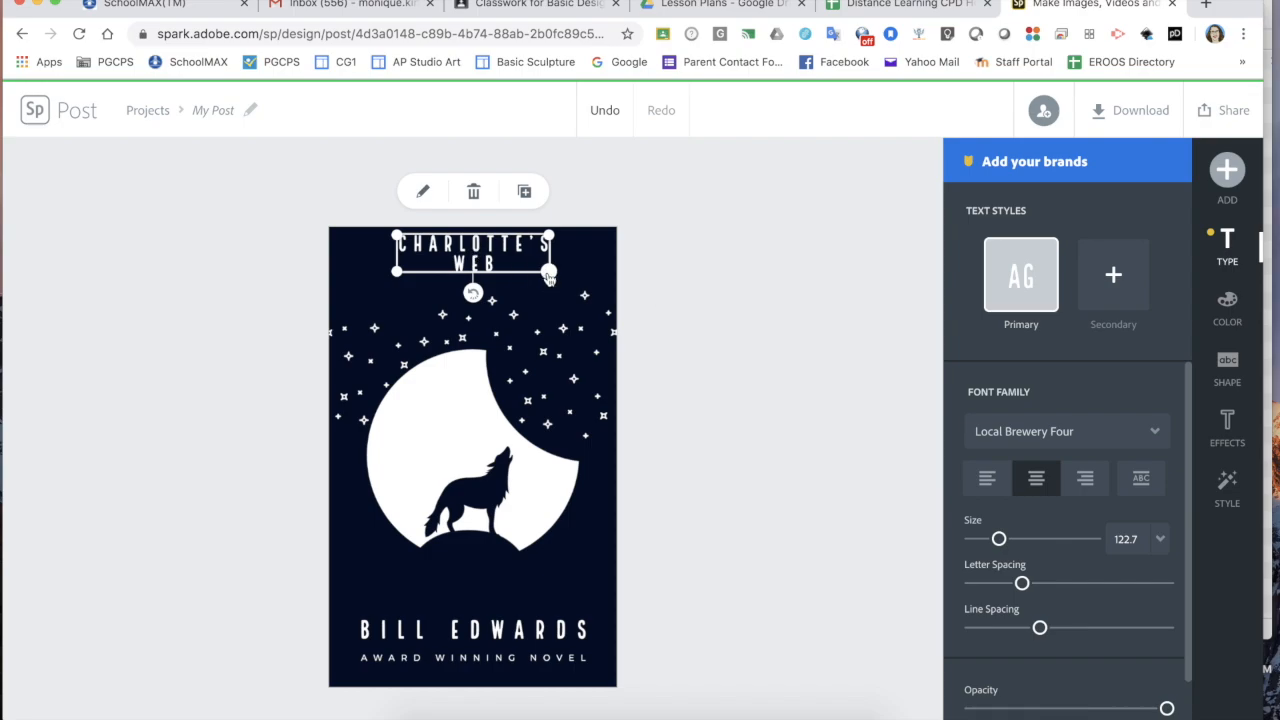
Enlarge the title to span the cover's width and tighten its letter spacing
left_click_drag(550, 273, 617, 288)
left_click_drag(397, 289, 340, 299)
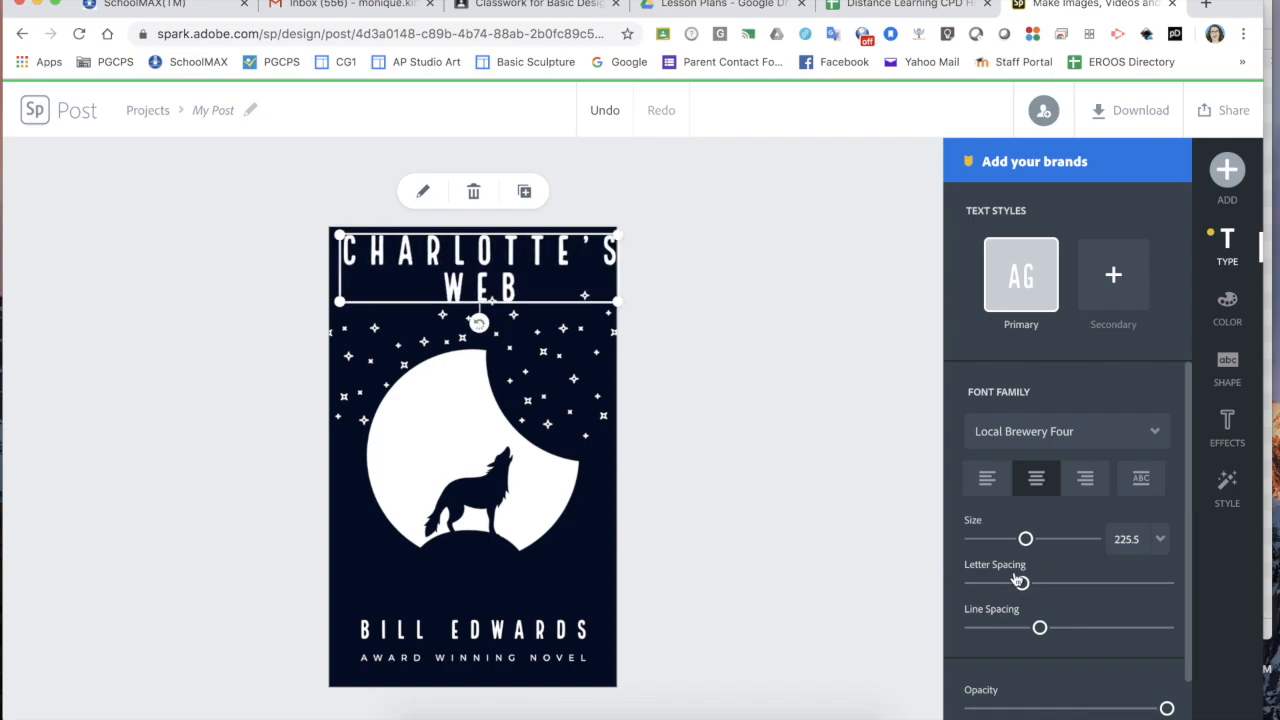
left_click_drag(1021, 583, 987, 593)
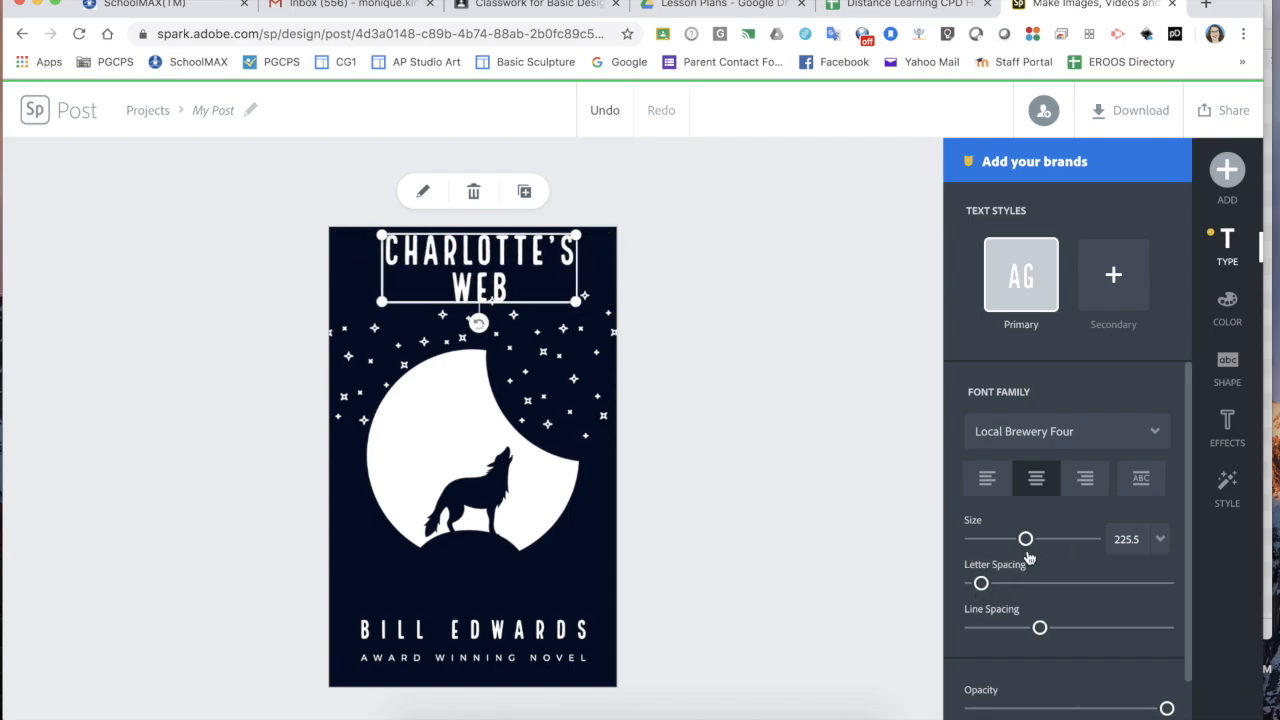
Widen the title onto a single line, reduce its size to about 221, and centre it near the cover's upper edge
mouse_move(1026, 541)
left_mouse_down()
mouse_move(1043, 541)
mouse_move(1000, 545)
mouse_move(1016, 540)
left_mouse_up()
left_click_drag(565, 298, 674, 300)
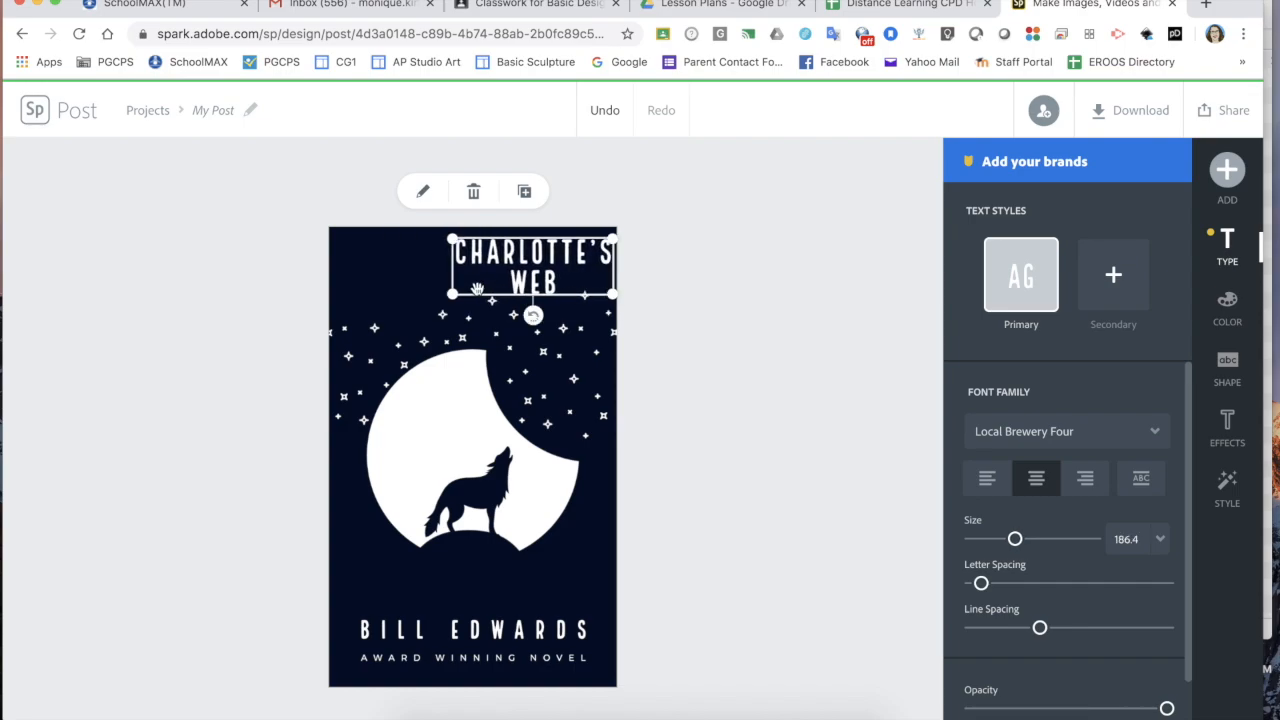
left_click_drag(453, 298, 280, 306)
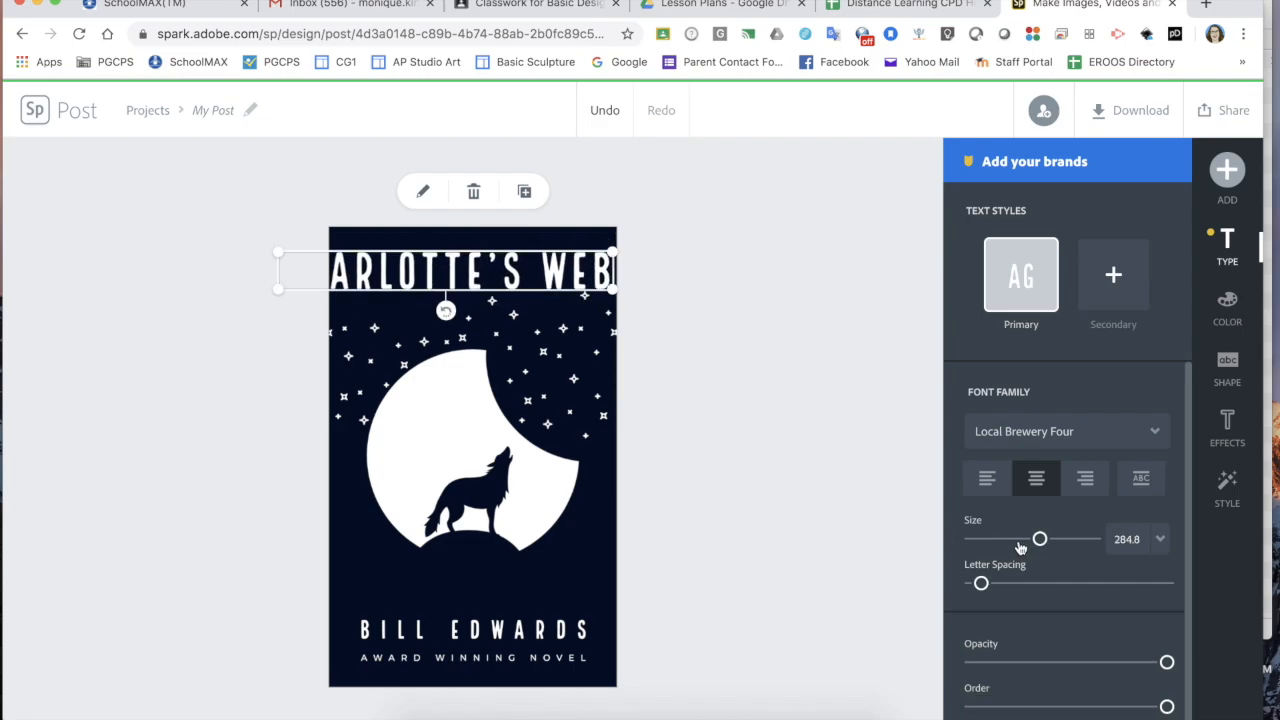
left_click_drag(1039, 540, 1024, 541)
left_click_drag(526, 274, 555, 275)
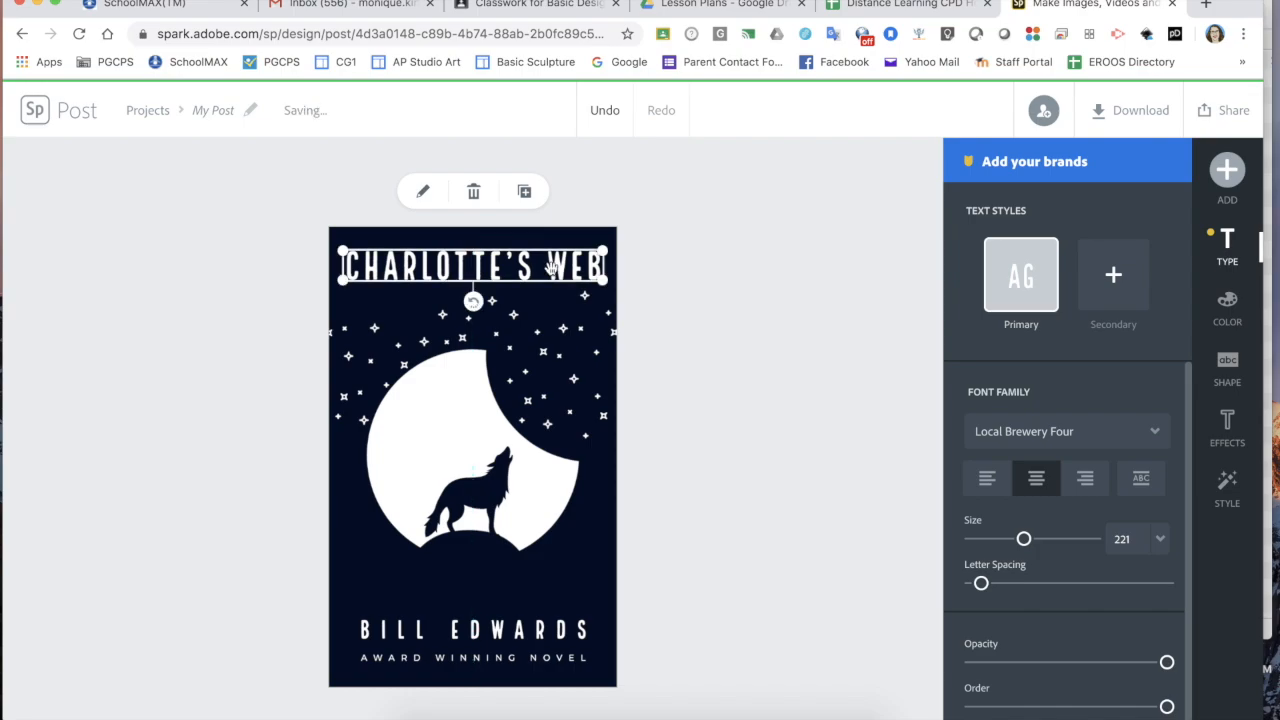
left_click(718, 371)
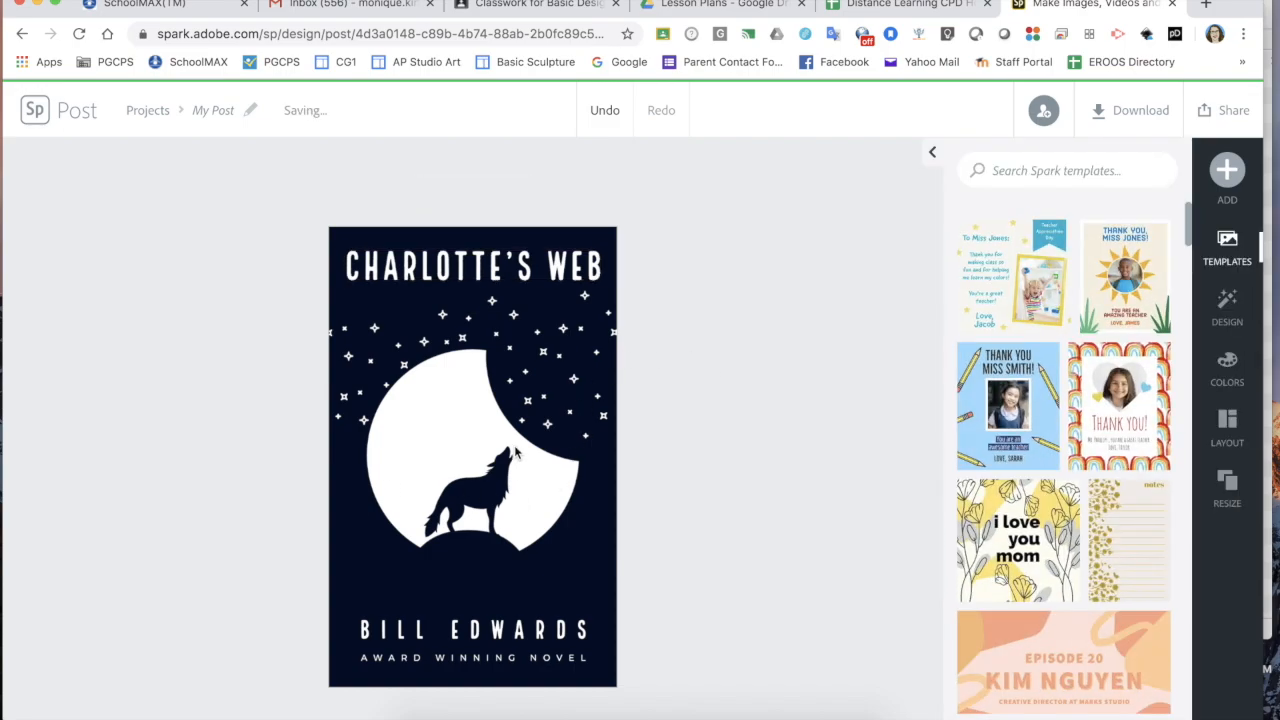
Replace the white moon icon with a spider that has a round body and long bent legs, searching the icons for "spider"
left_click(527, 497)
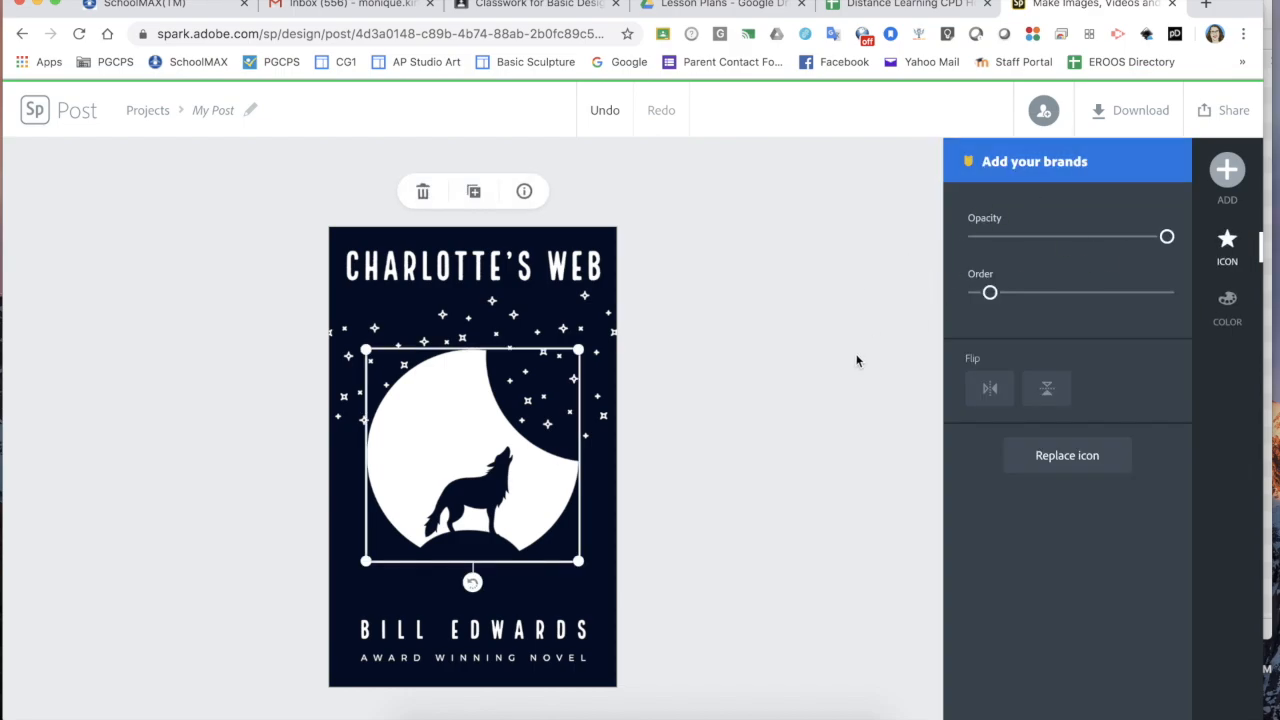
left_click(1066, 455)
type("moon")
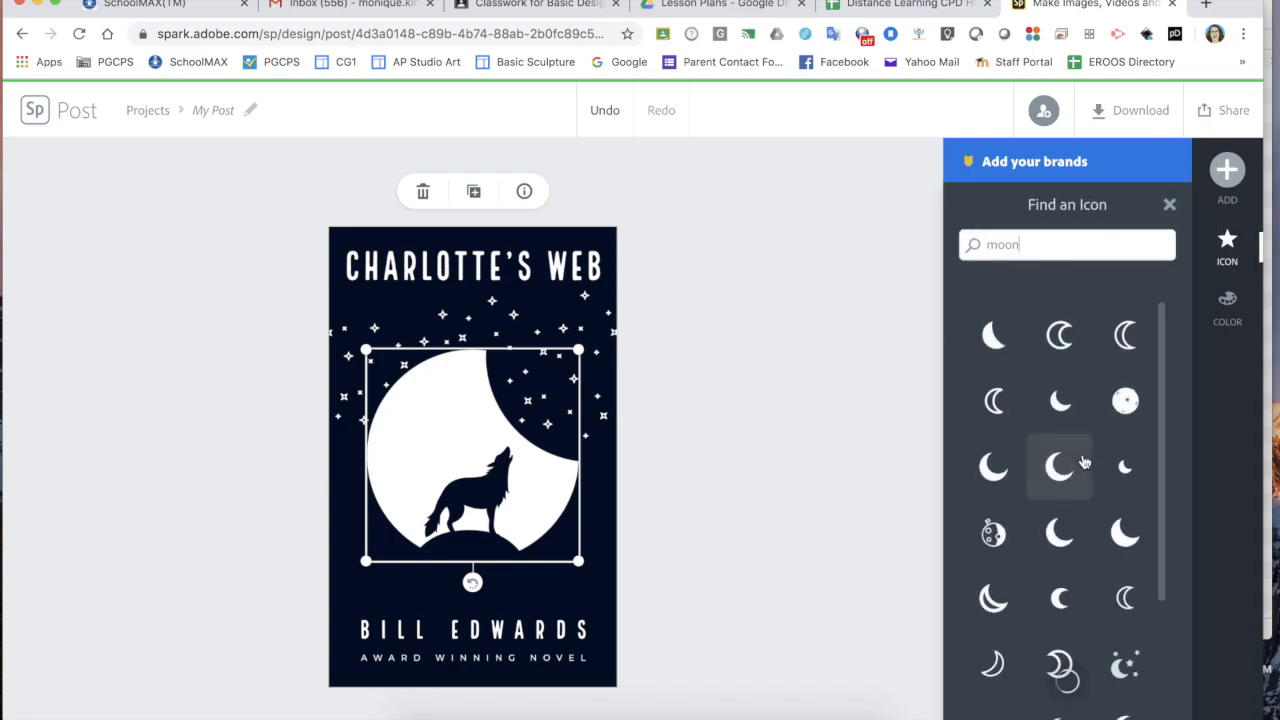
double_click(1041, 241)
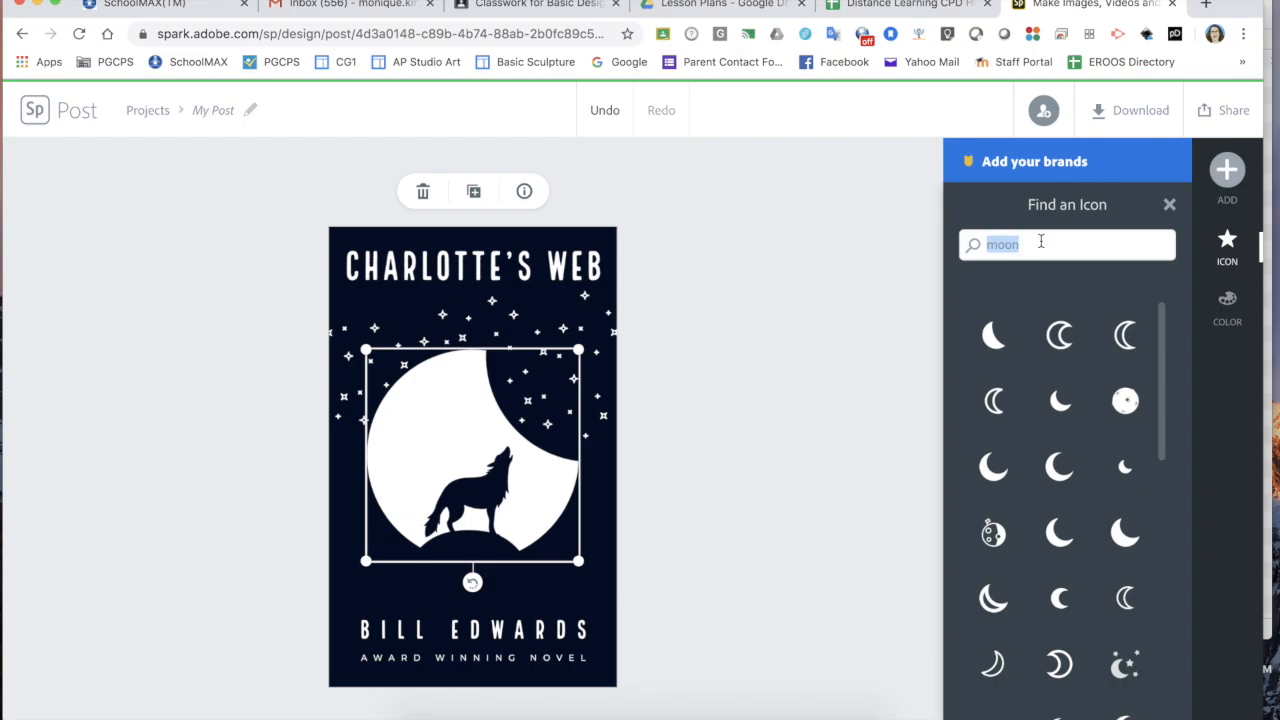
type("SP")
key("BackSpace")
key("BackSpace")
key("BackSpace")
type("spider")
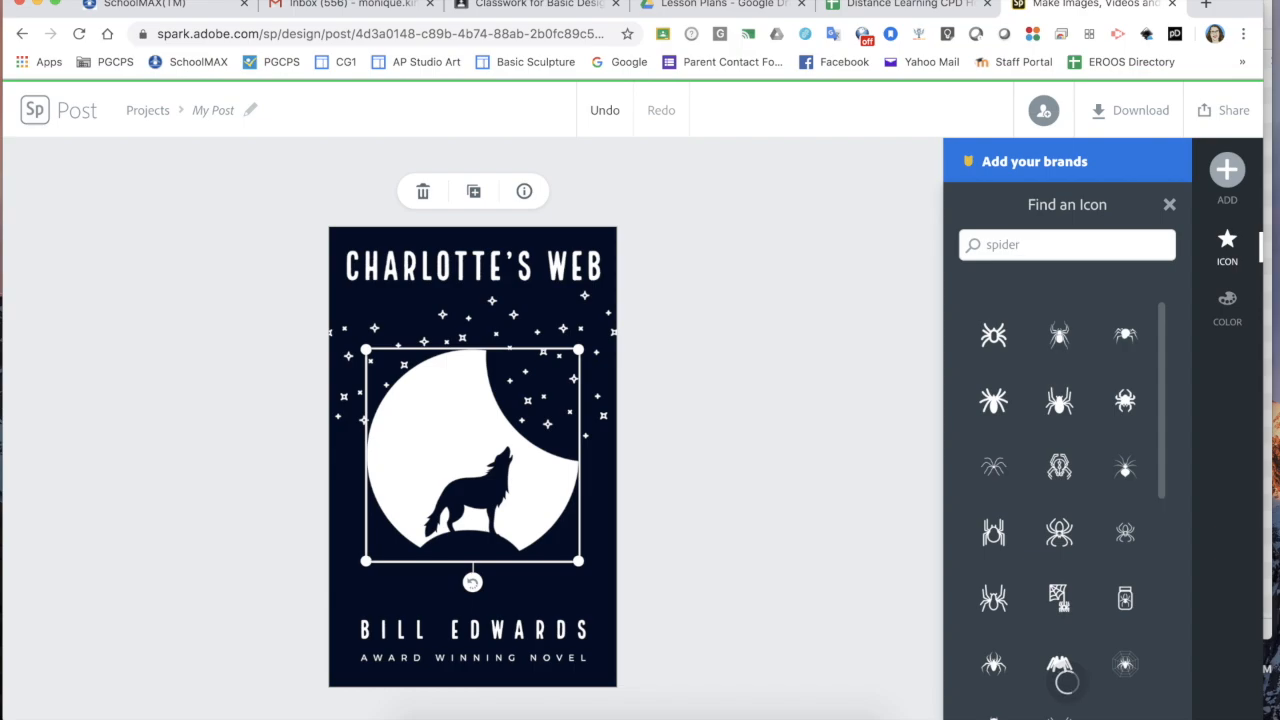
left_click(1125, 337)
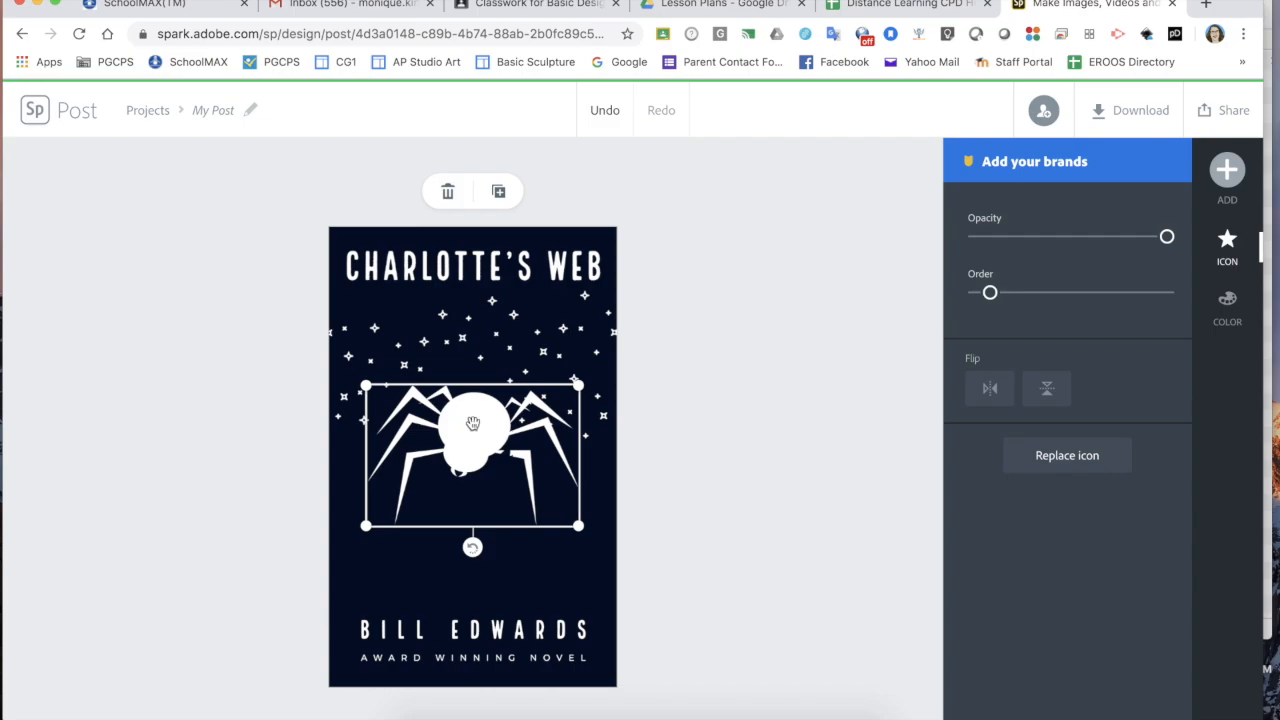
Move the spider partly off the cover's lower-left corner and bring it to the front of the layer order
left_click_drag(452, 438, 328, 577)
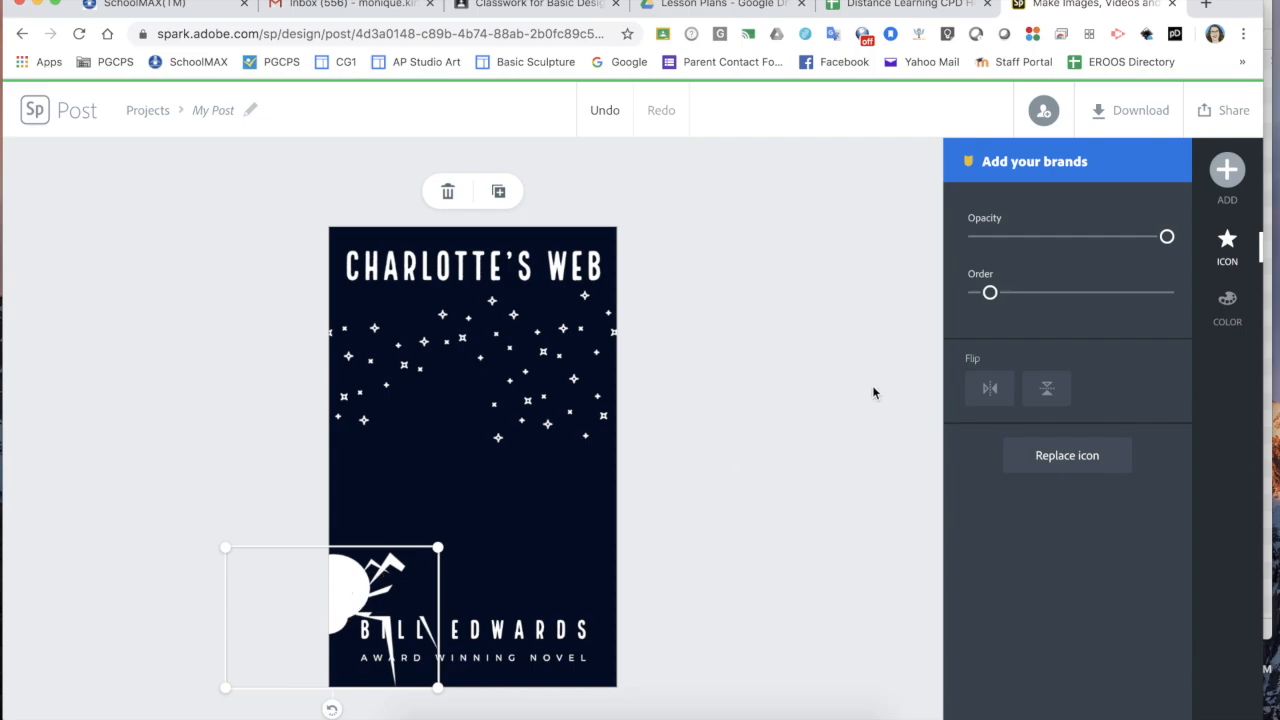
left_click_drag(989, 293, 1190, 287)
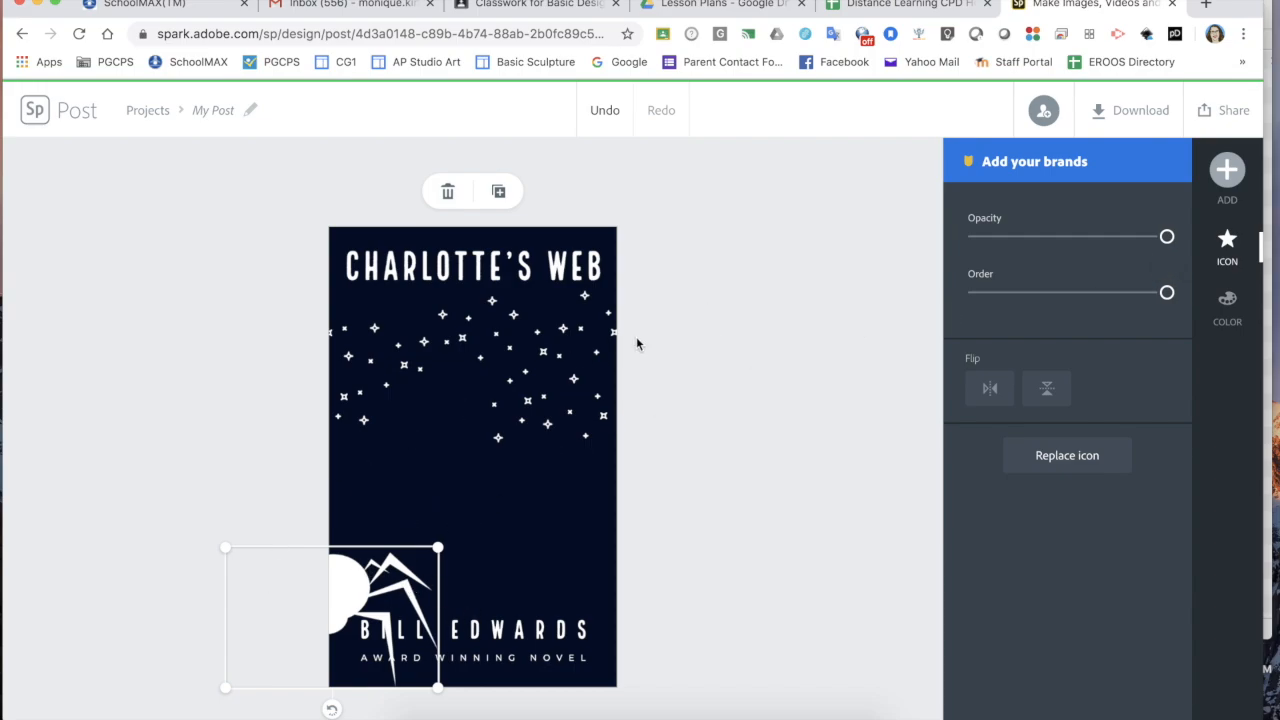
Delete all the star icons and the leftover wolf shape between the title and the author name
left_click(541, 352)
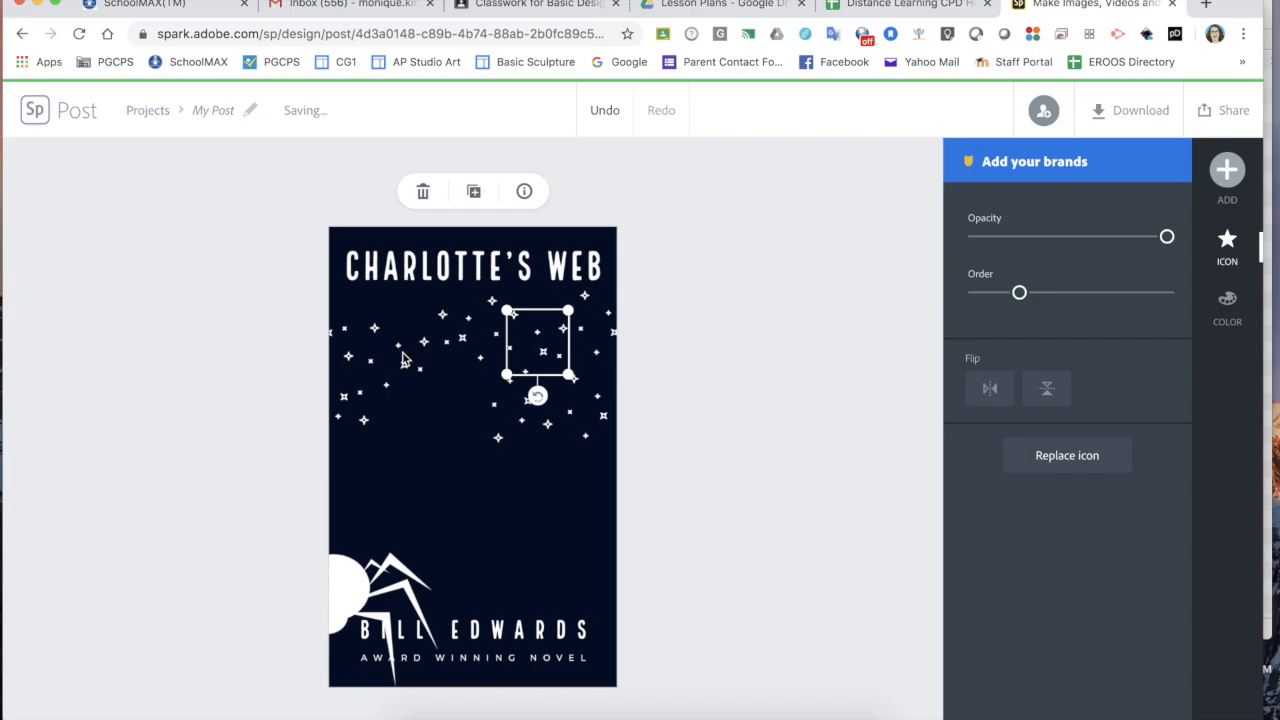
left_click(402, 350)
left_click(401, 349)
left_click(277, 338)
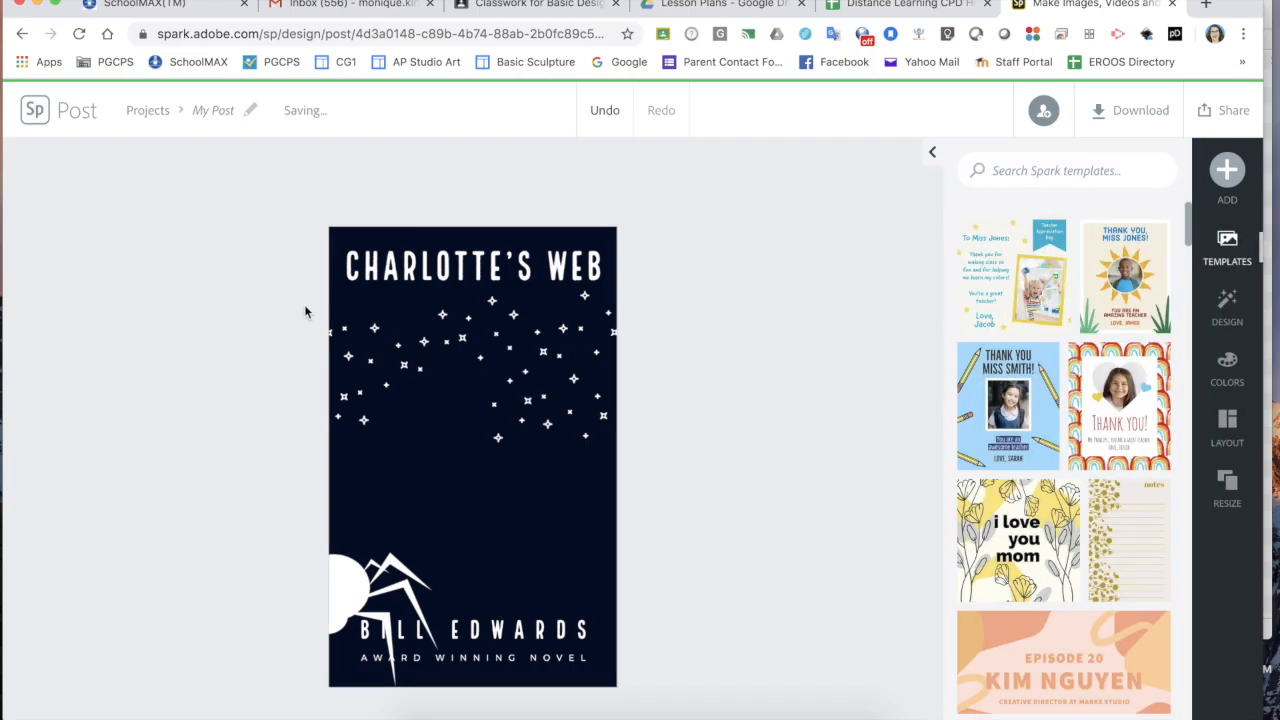
left_click_drag(299, 297, 658, 465)
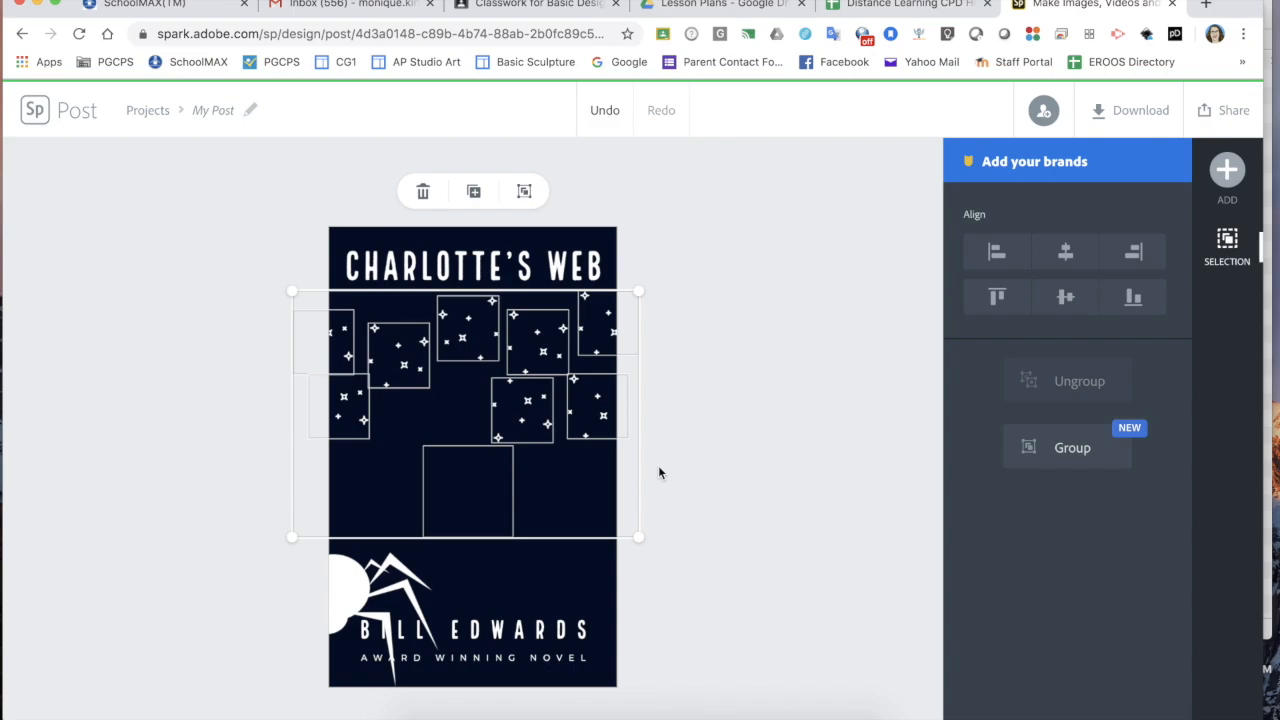
key("Delete")
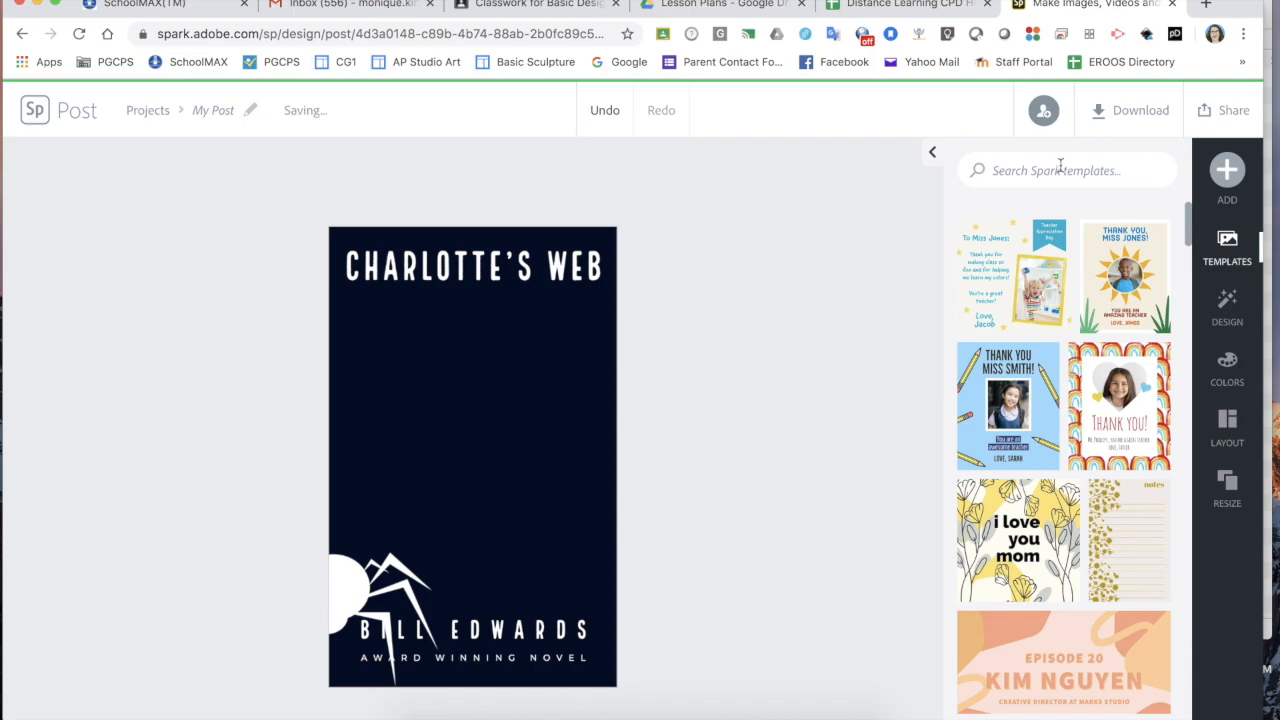
Add a six-spoke web icon to the cover, searching the icons for "spiderweb"
left_click(1229, 172)
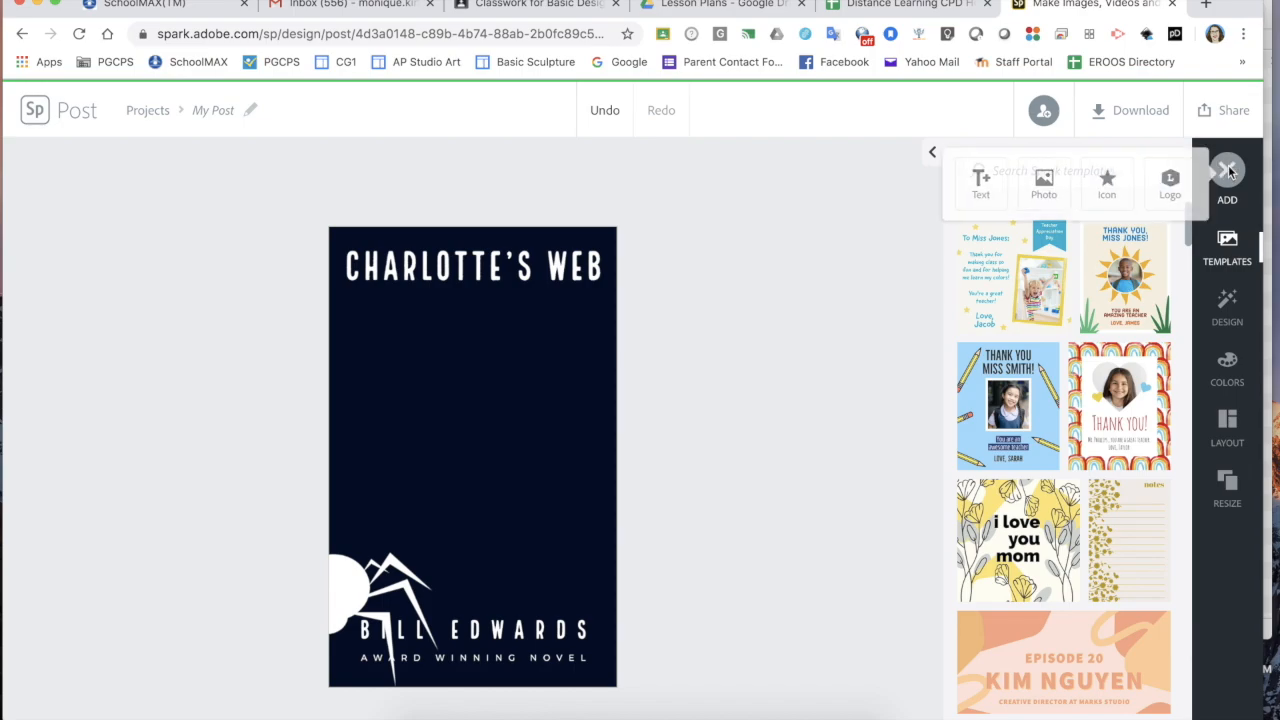
left_click(1097, 185)
left_click(1035, 248)
left_click(1035, 248)
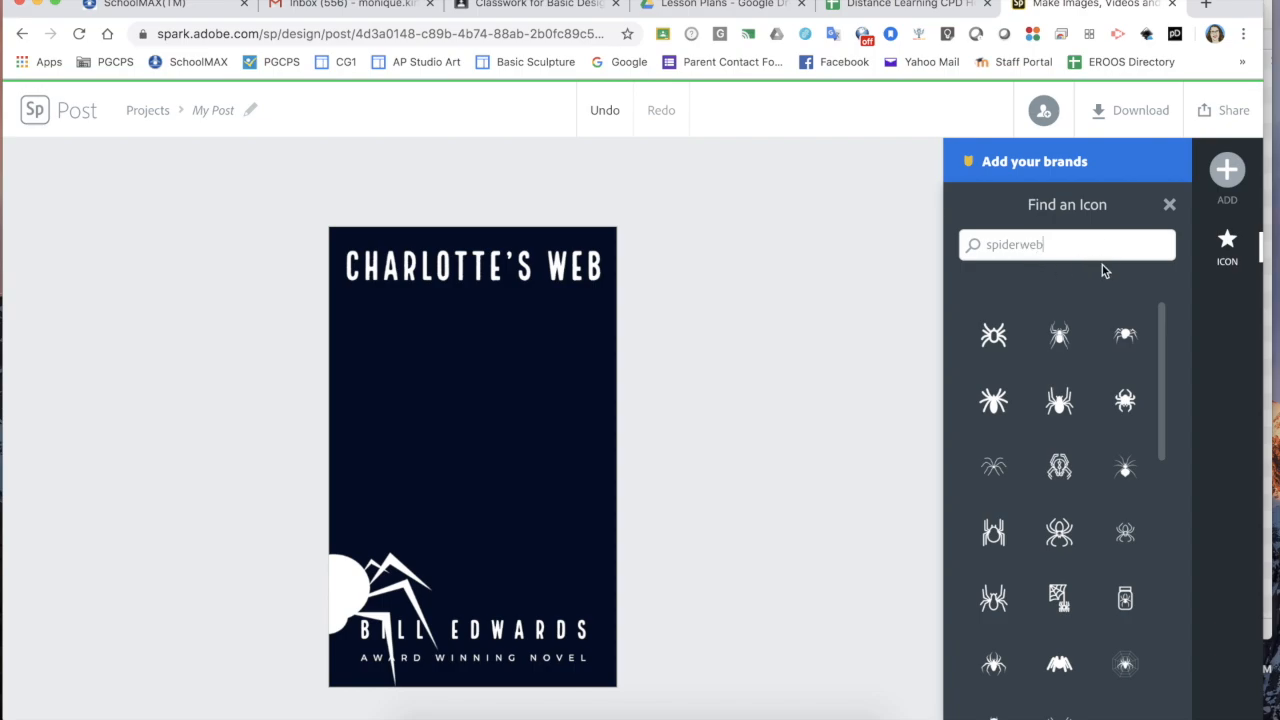
key("Return")
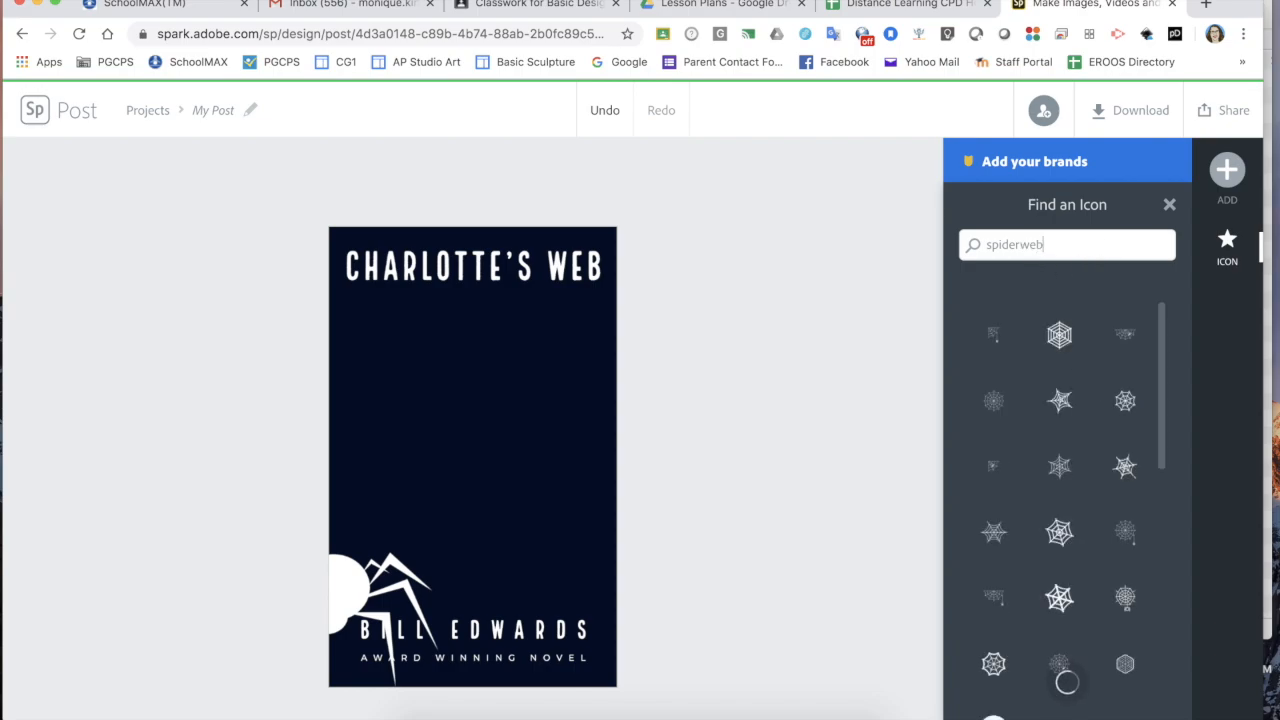
left_click(1060, 468)
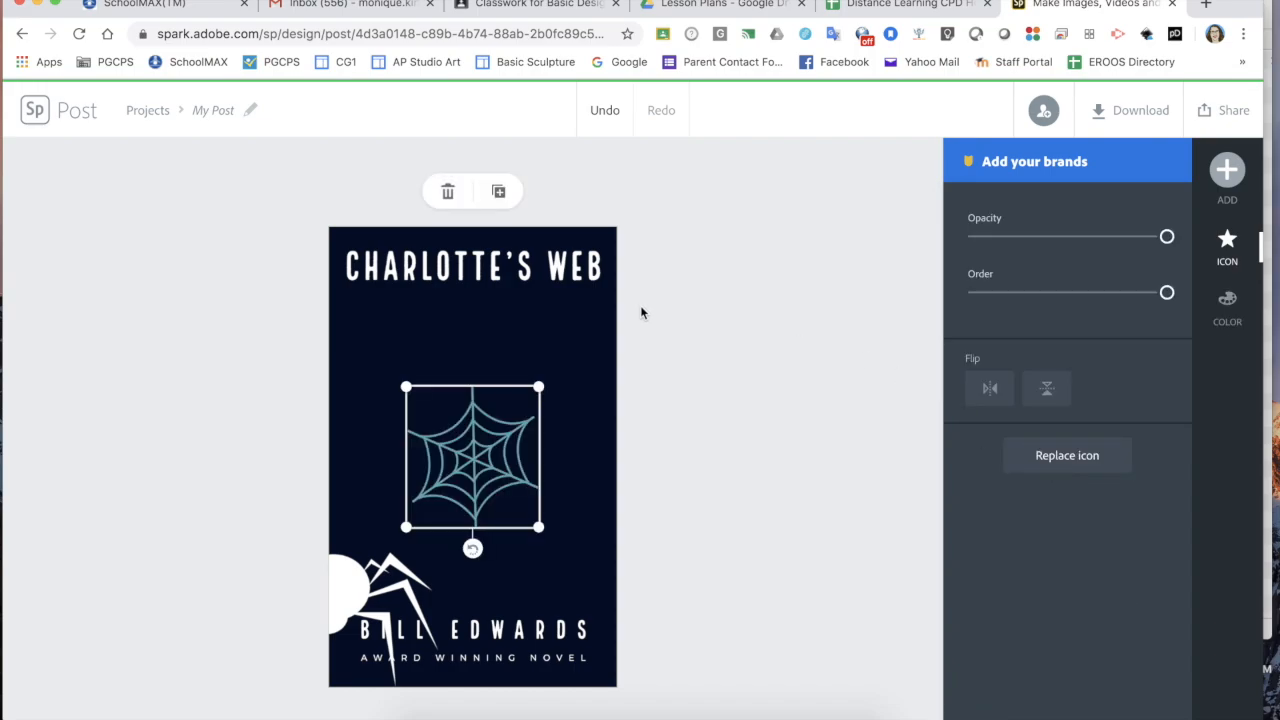
Enlarge the spiderweb to nearly the cover's width, move it up behind the title area, and rotate it until one strand lies horizontal
left_click_drag(538, 388, 722, 267)
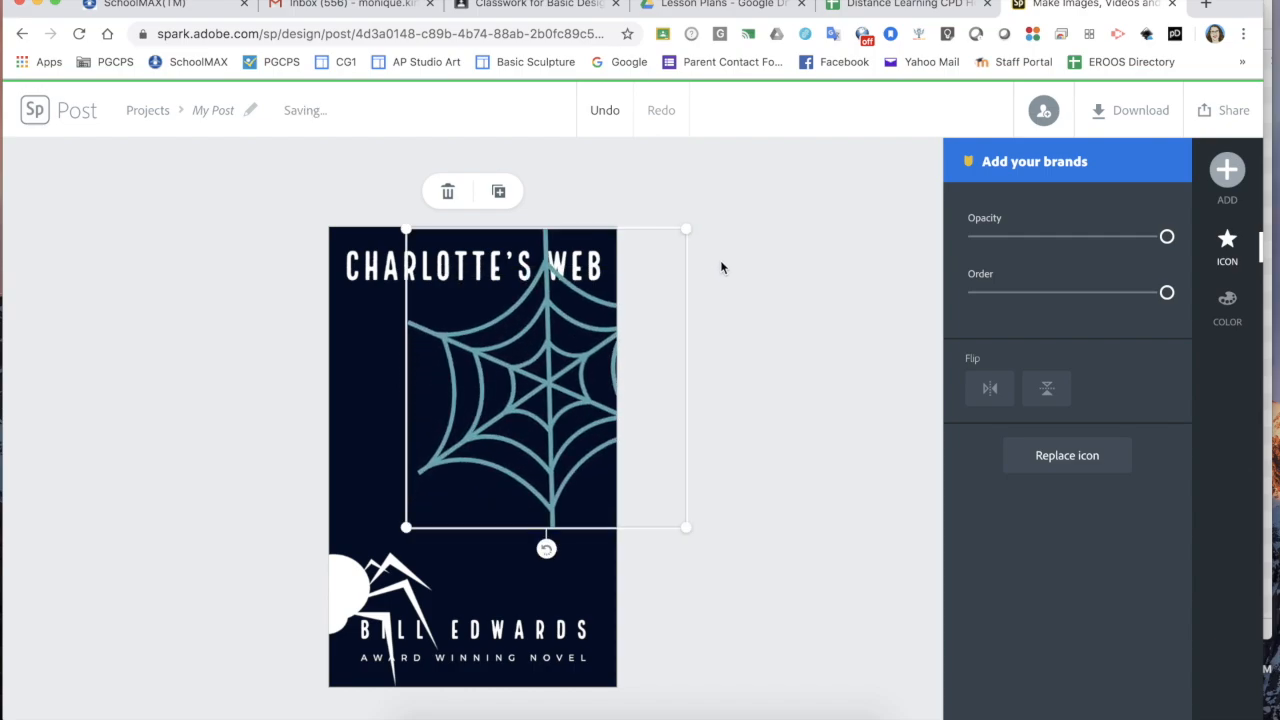
left_click_drag(566, 406, 480, 408)
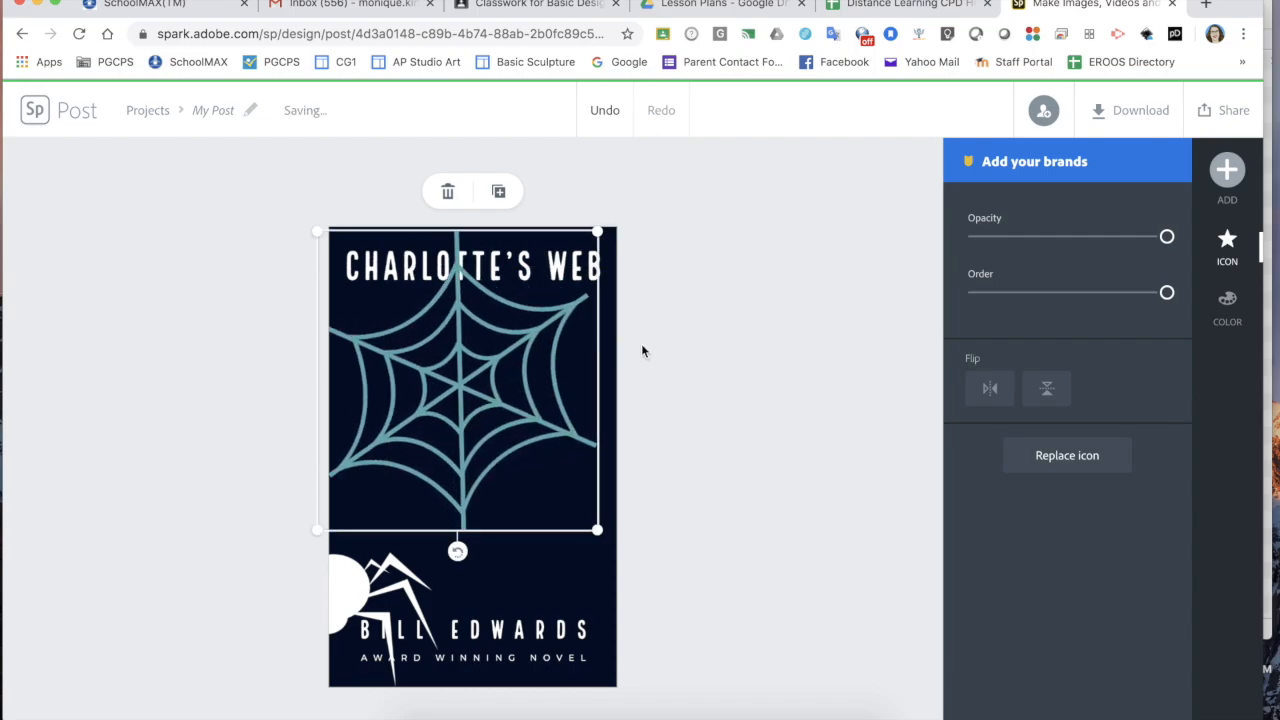
left_click_drag(457, 552, 328, 562)
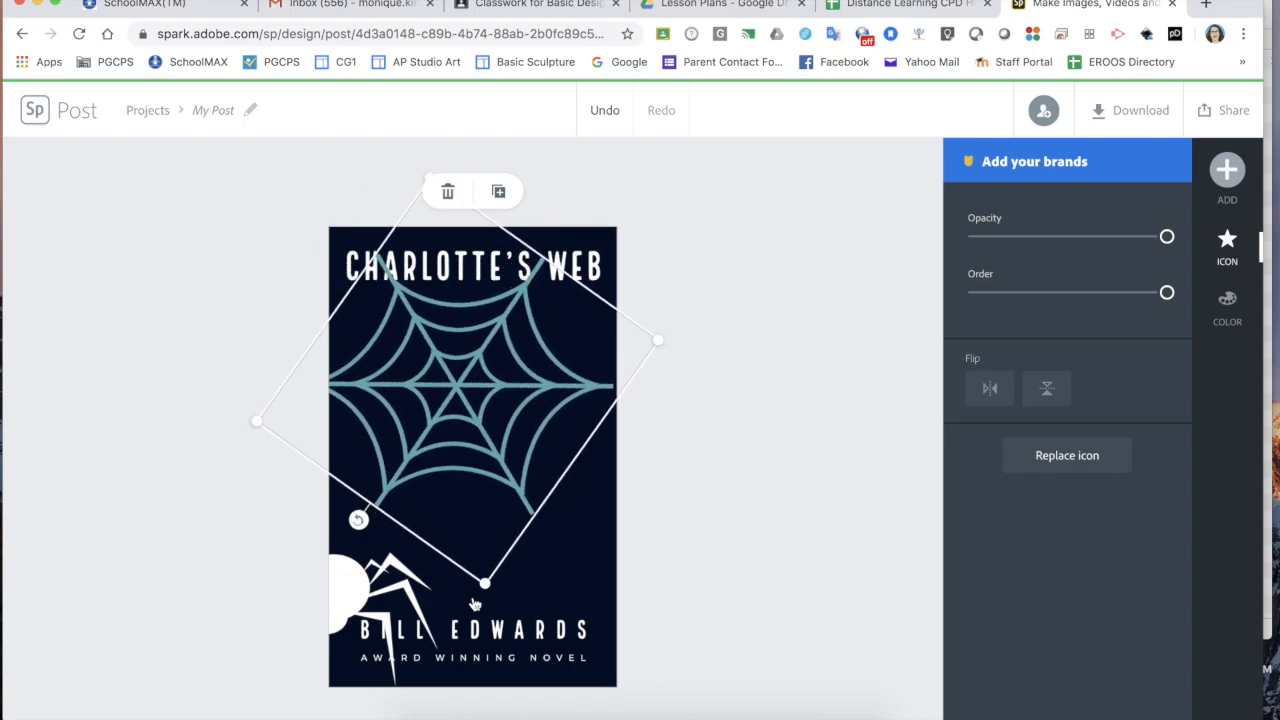
Enlarge the spiderweb past the cover's side edges, tilt it slightly clockwise, and position its centre slightly left of and above the cover's middle
left_click_drag(484, 583, 440, 719)
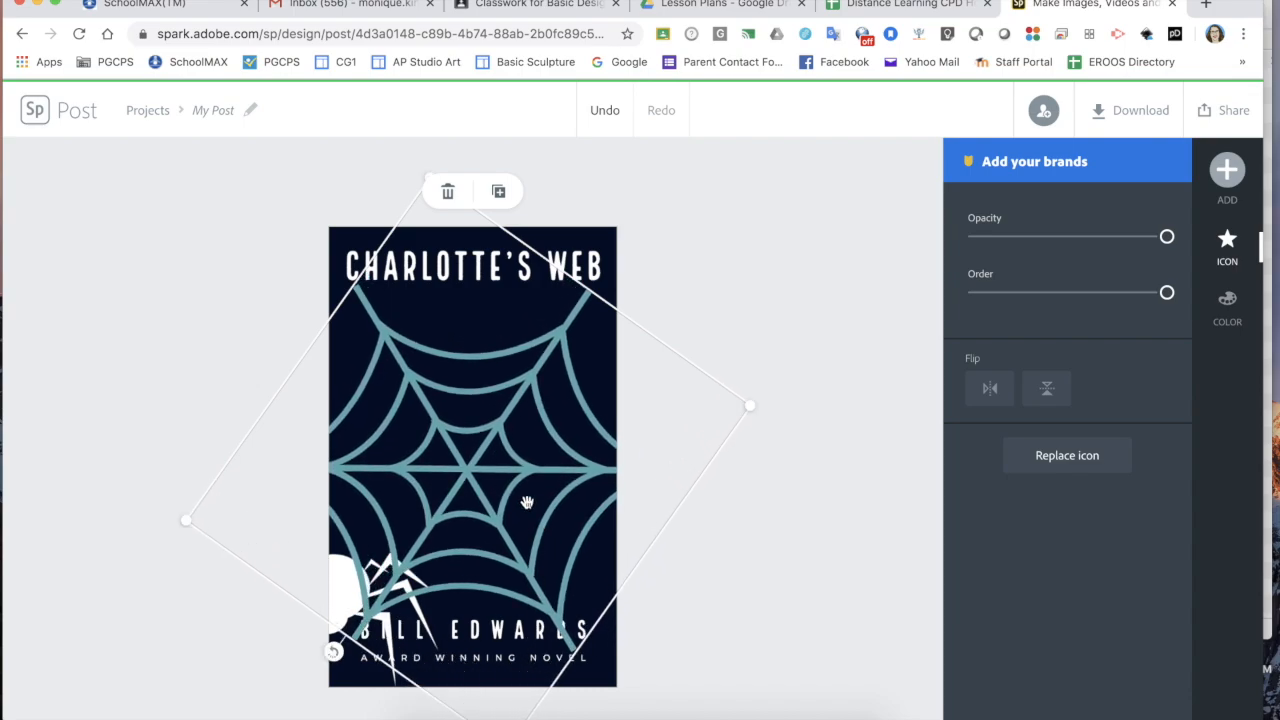
left_click_drag(510, 498, 500, 432)
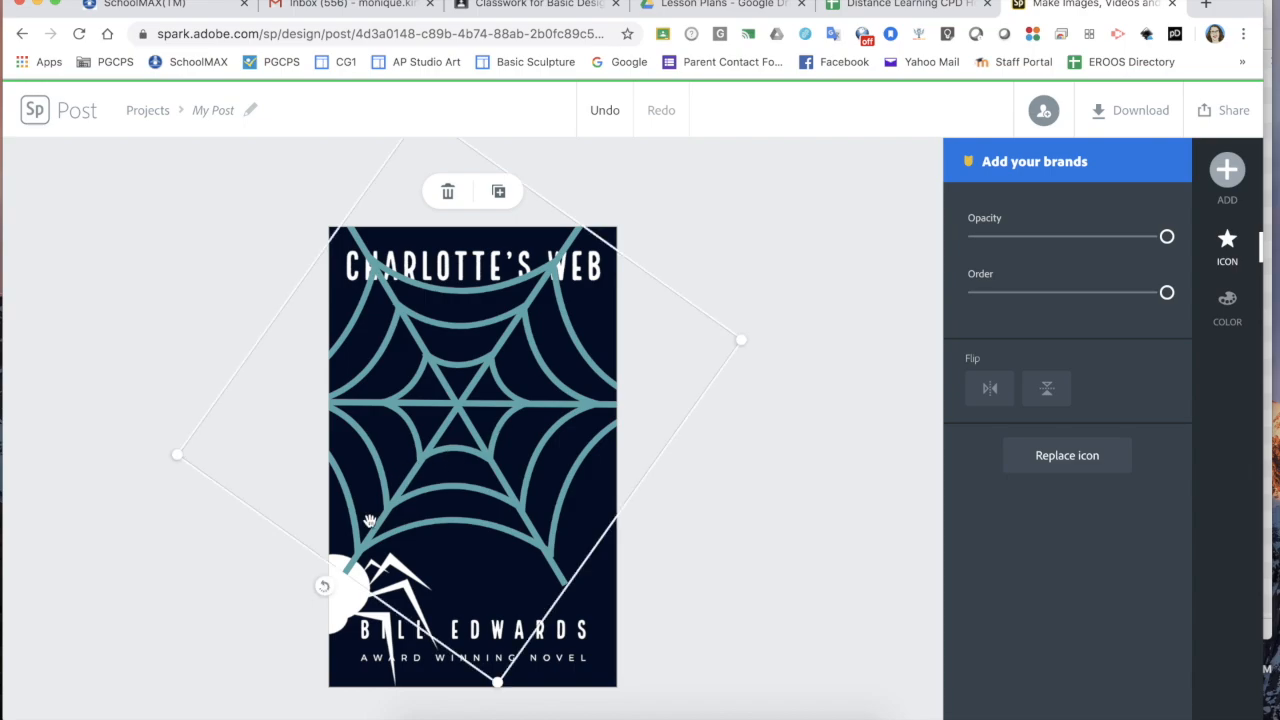
left_click_drag(323, 587, 303, 571)
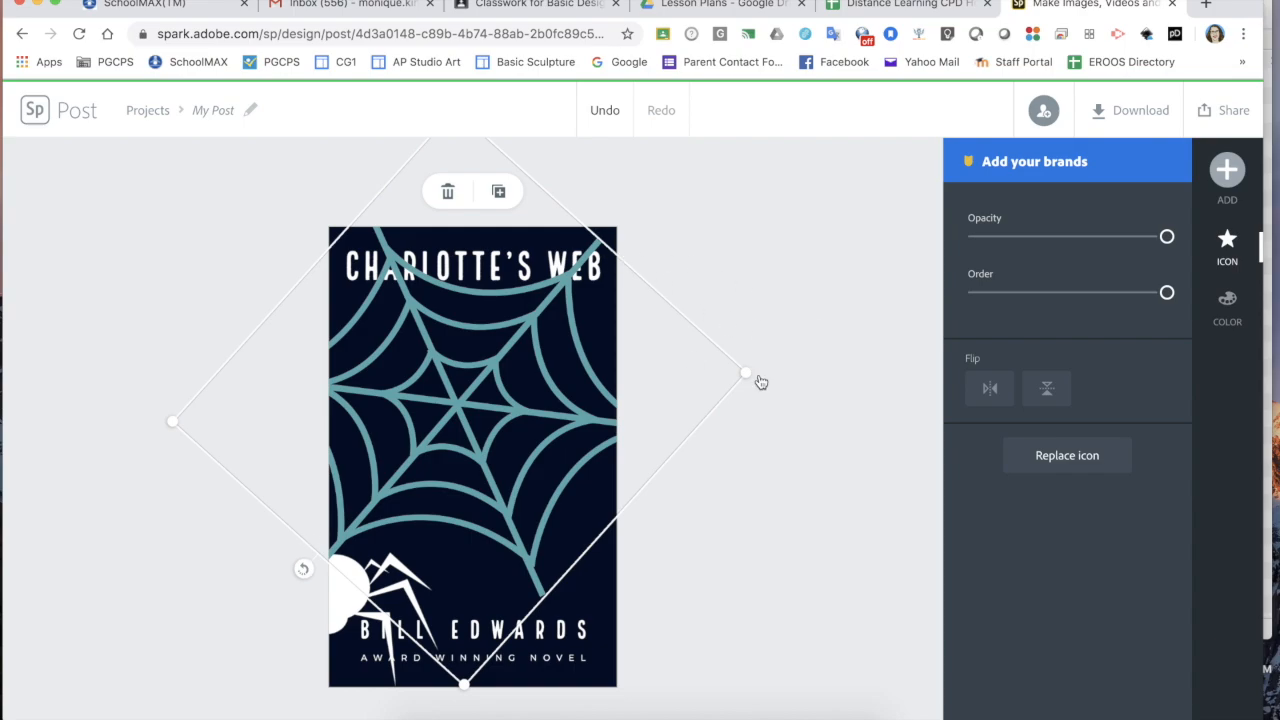
left_click_drag(751, 374, 780, 371)
mouse_move(591, 425)
left_mouse_down()
mouse_move(567, 418)
mouse_move(571, 431)
mouse_move(569, 415)
left_mouse_up()
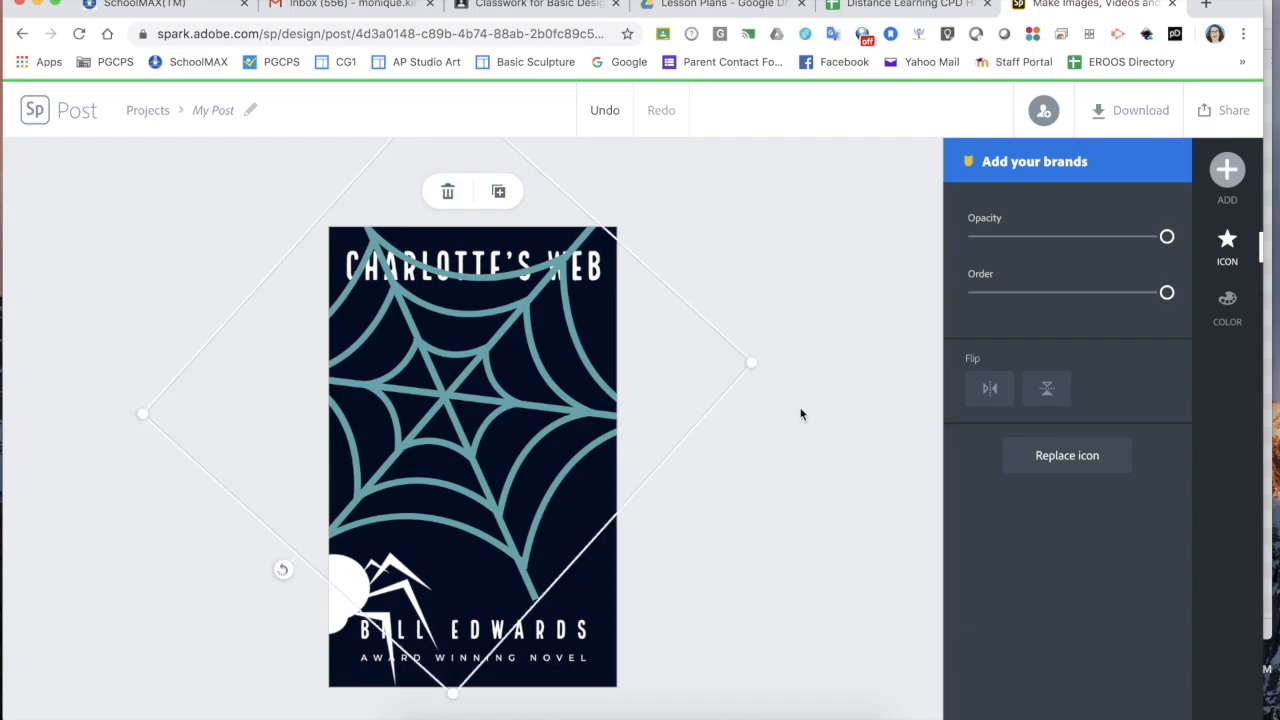
left_click_drag(752, 370, 806, 370)
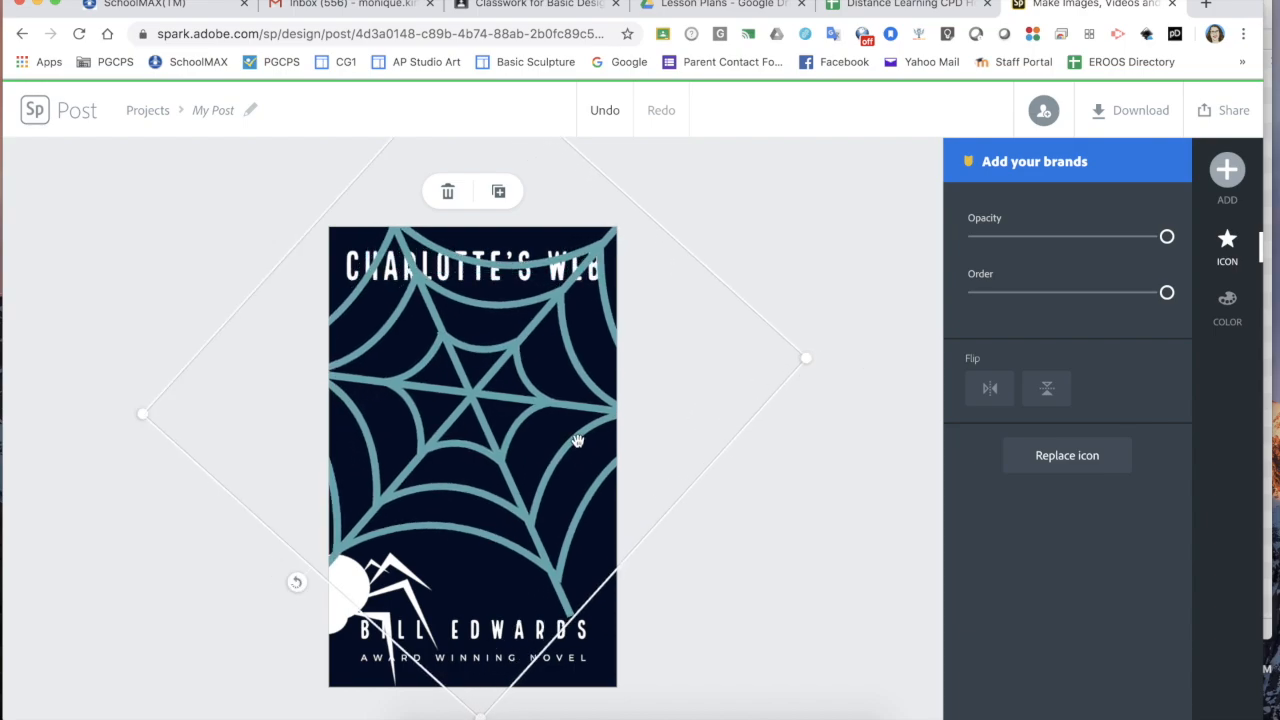
left_click_drag(569, 443, 548, 453)
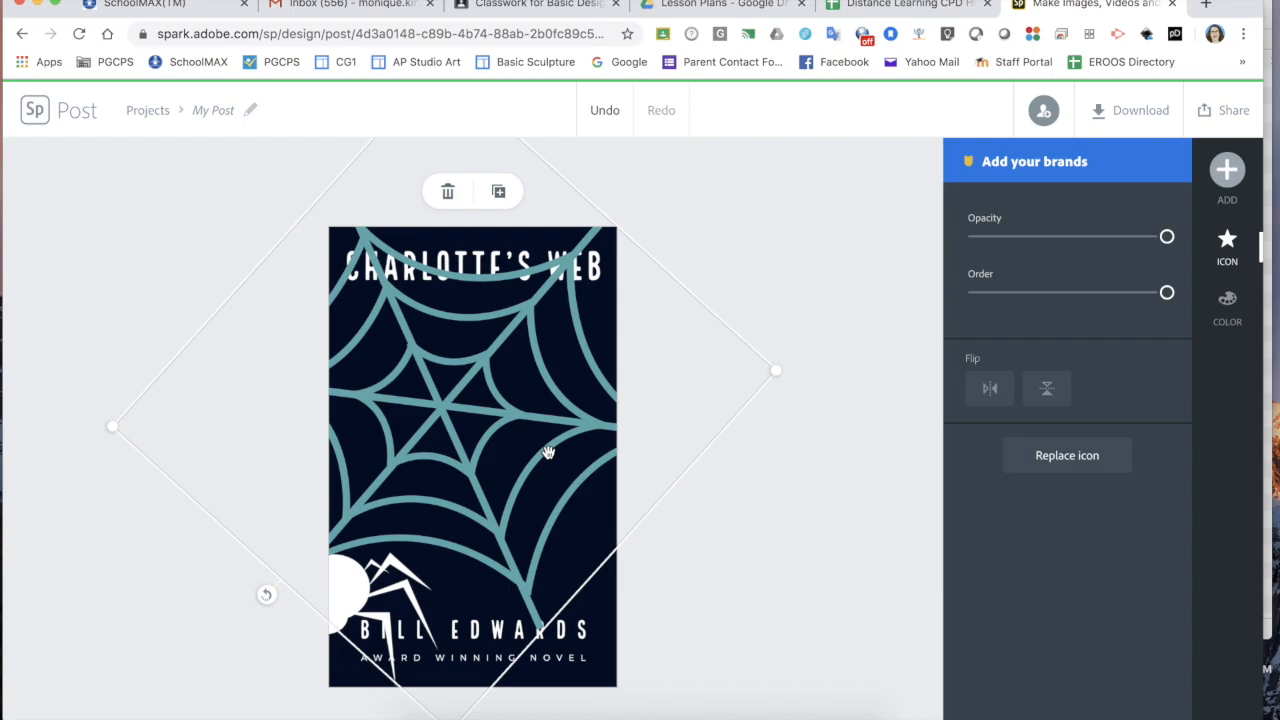
mouse_move(569, 426)
left_mouse_down()
mouse_move(557, 431)
mouse_move(568, 420)
left_mouse_up()
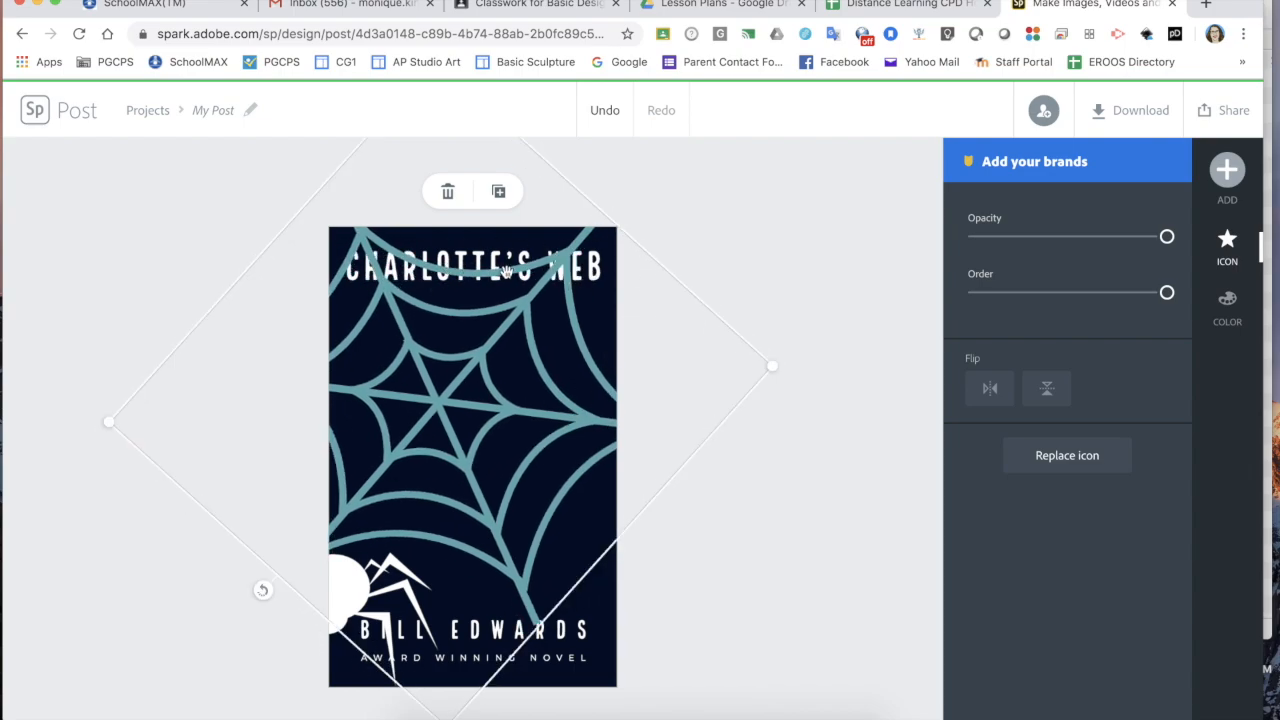
Send the spiderweb to the back of the layer order and delete the leftover dark shape above the author name
left_click_drag(1166, 292, 979, 306)
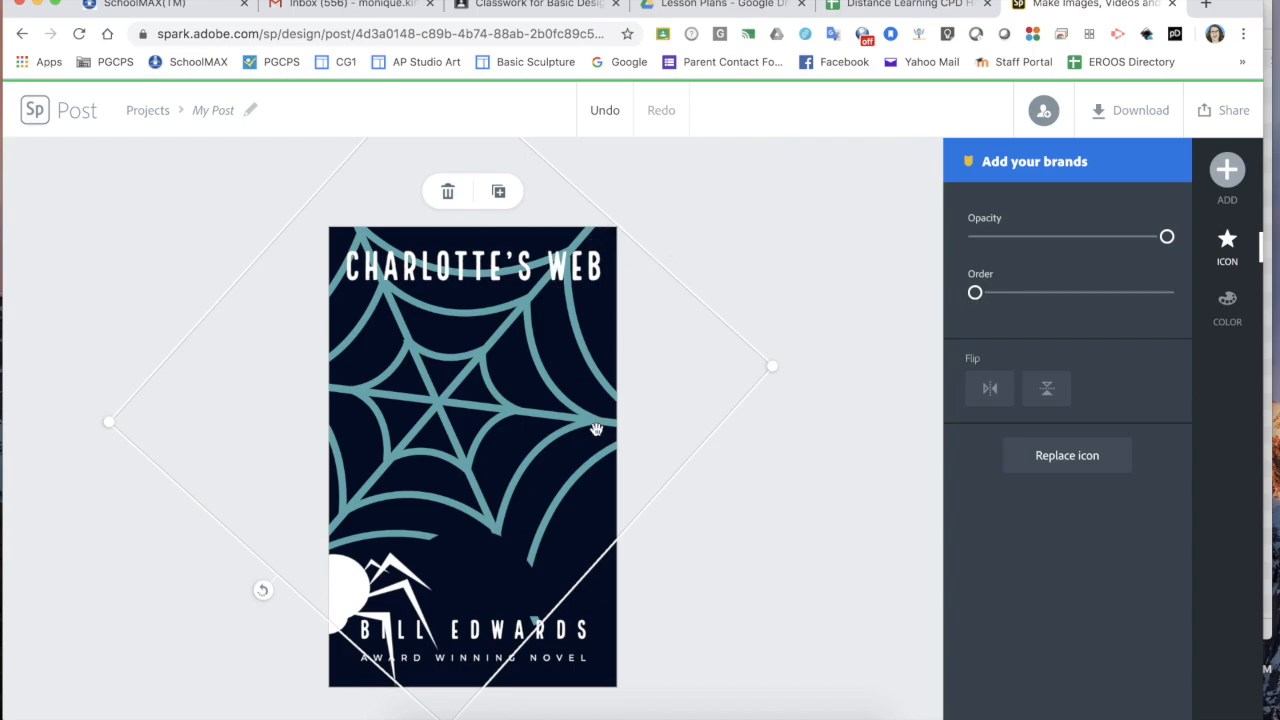
left_click(478, 574)
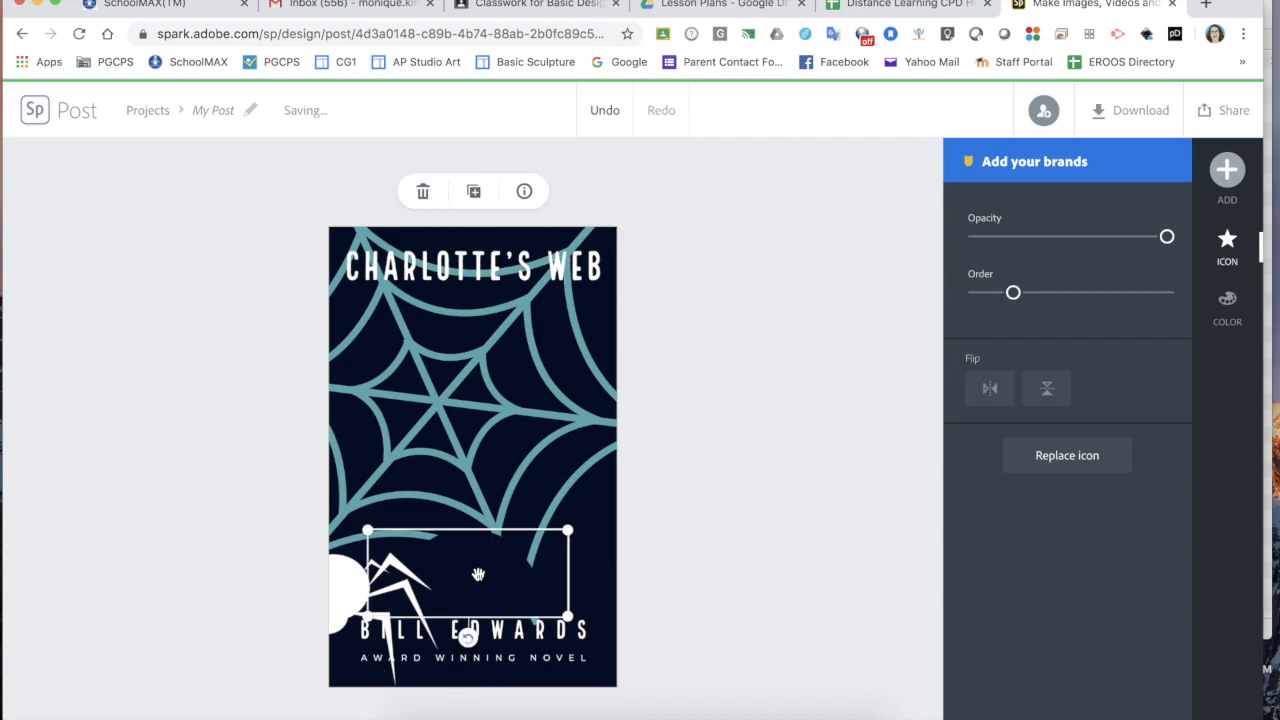
key("Delete")
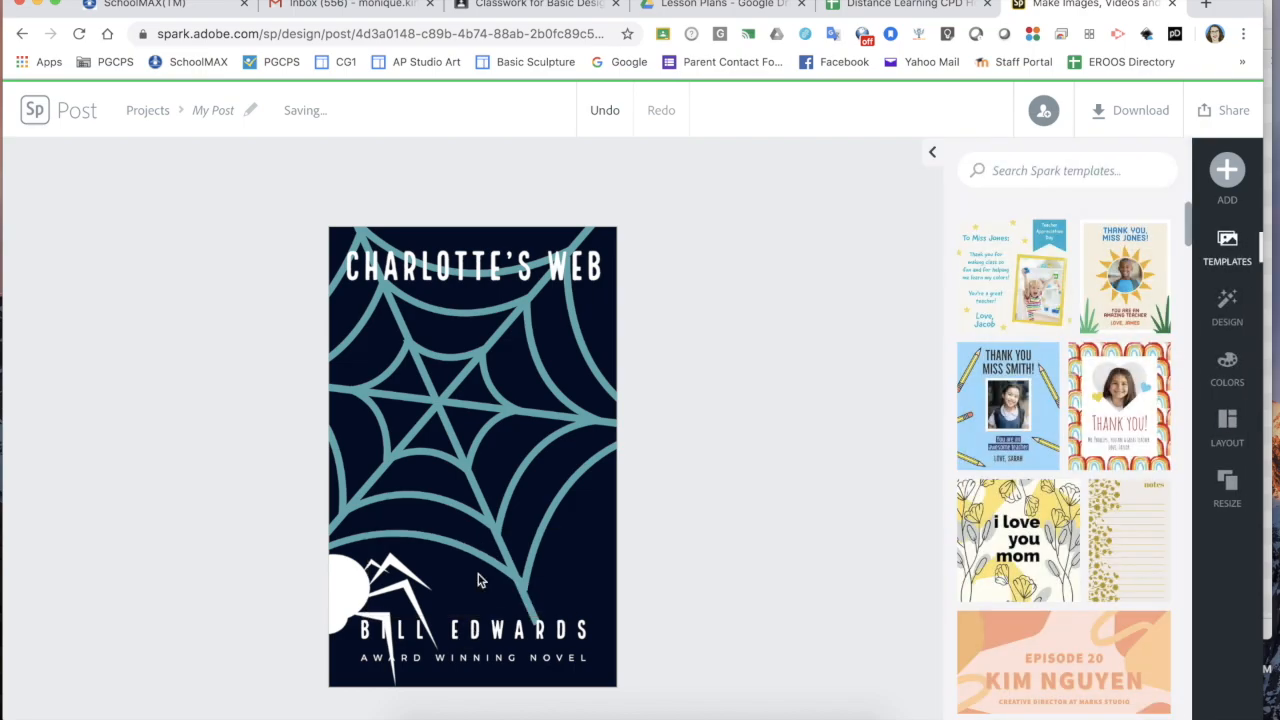
Enlarge the spiderweb further and shift it down and left so its strands reach the cover's lower edge
left_click(555, 413)
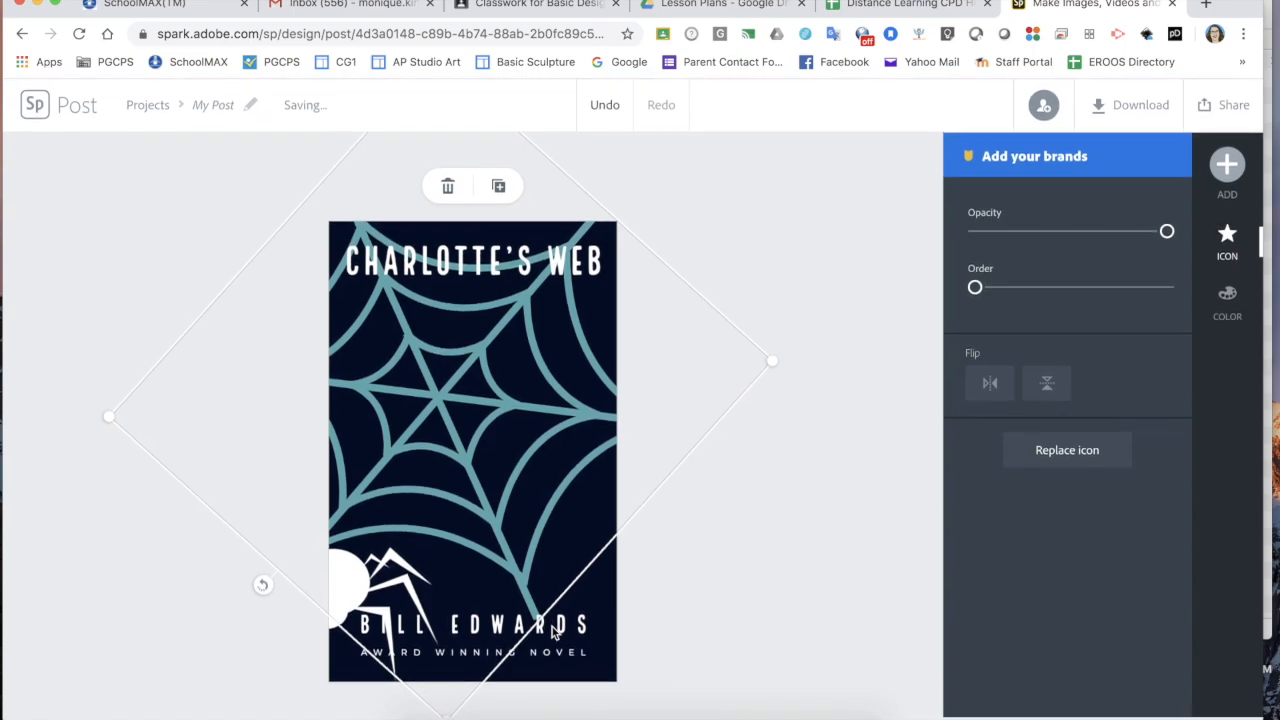
left_click_drag(771, 369, 857, 390)
left_click_drag(524, 432, 468, 460)
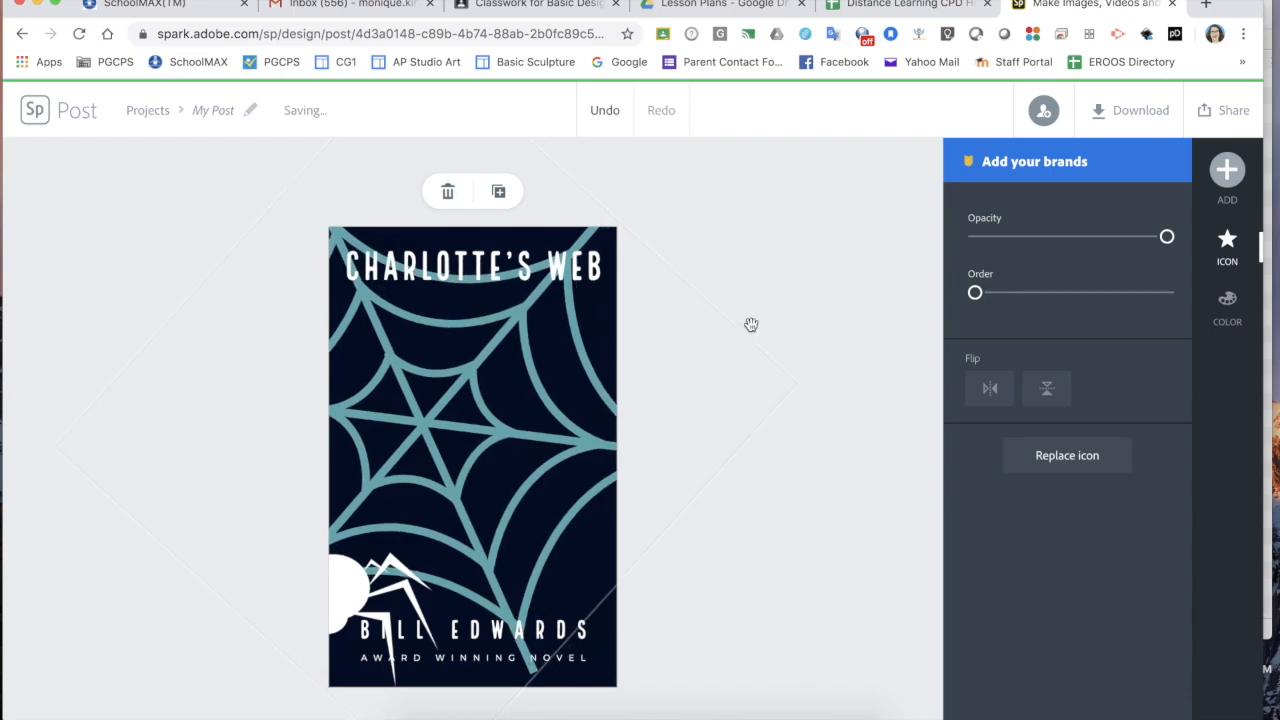
left_click_drag(797, 386, 872, 387)
left_click_drag(585, 395, 567, 398)
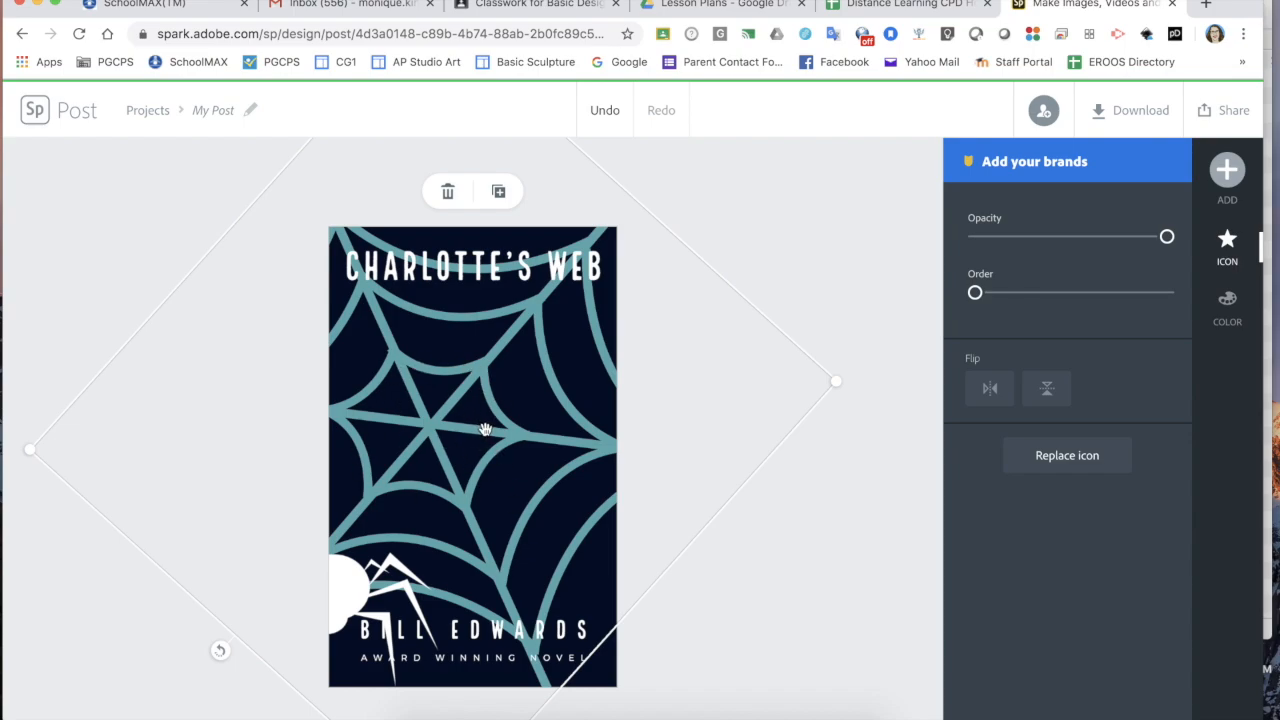
mouse_move(484, 433)
left_mouse_down()
mouse_move(476, 375)
mouse_move(497, 406)
mouse_move(577, 371)
mouse_move(450, 362)
mouse_move(614, 358)
mouse_move(443, 371)
mouse_move(491, 363)
mouse_move(480, 449)
mouse_move(480, 430)
left_mouse_up()
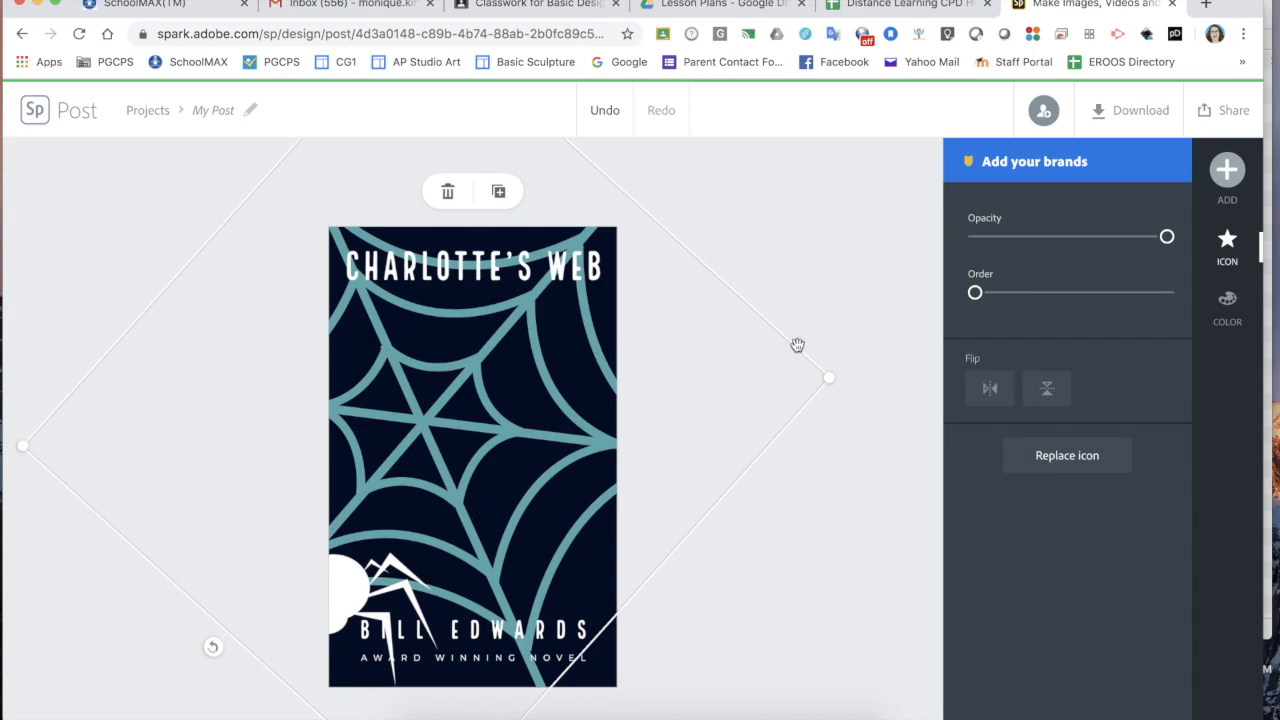
Lower the spiderweb's opacity to a little over a third so it fades into the dark background
left_click(1131, 238)
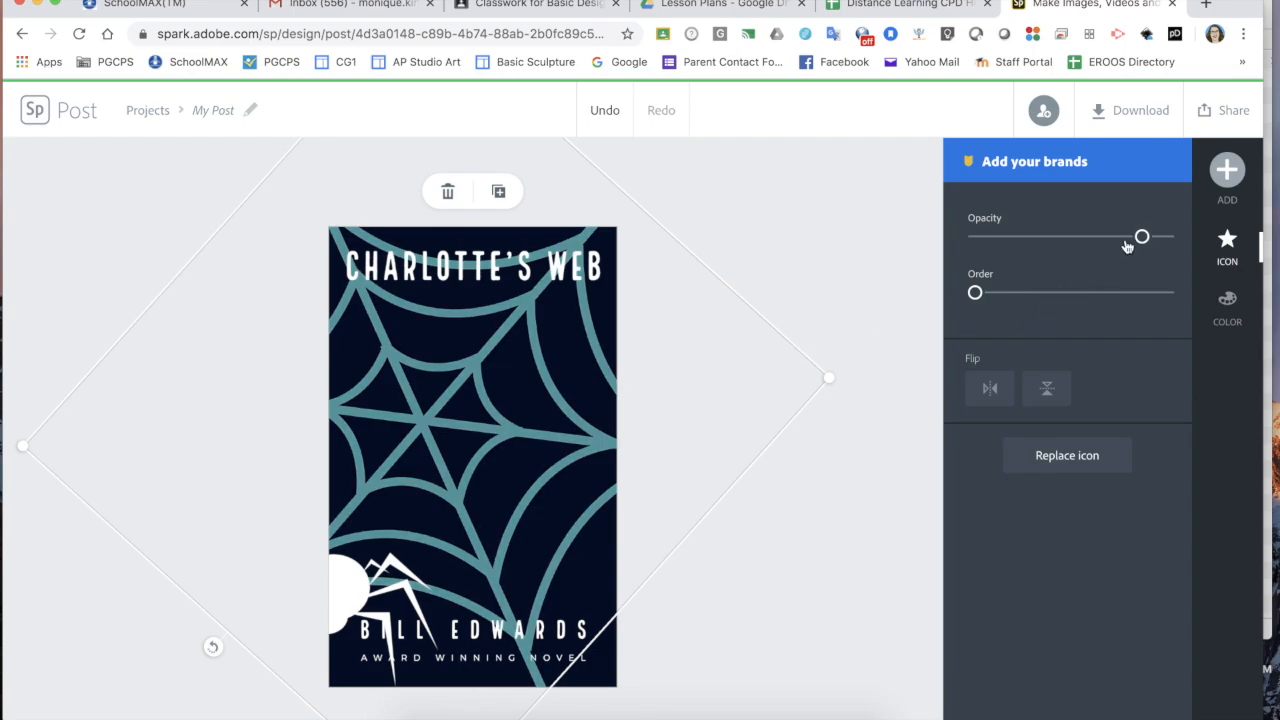
left_click(1092, 237)
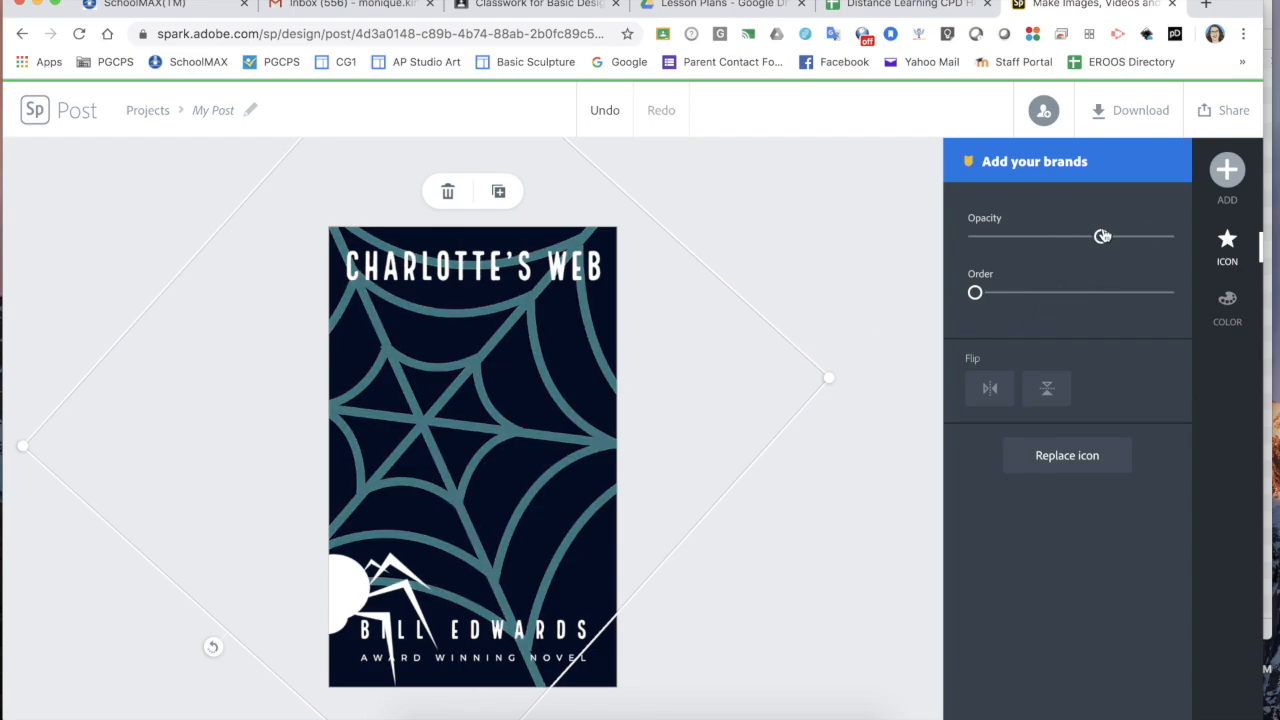
left_click(1044, 238)
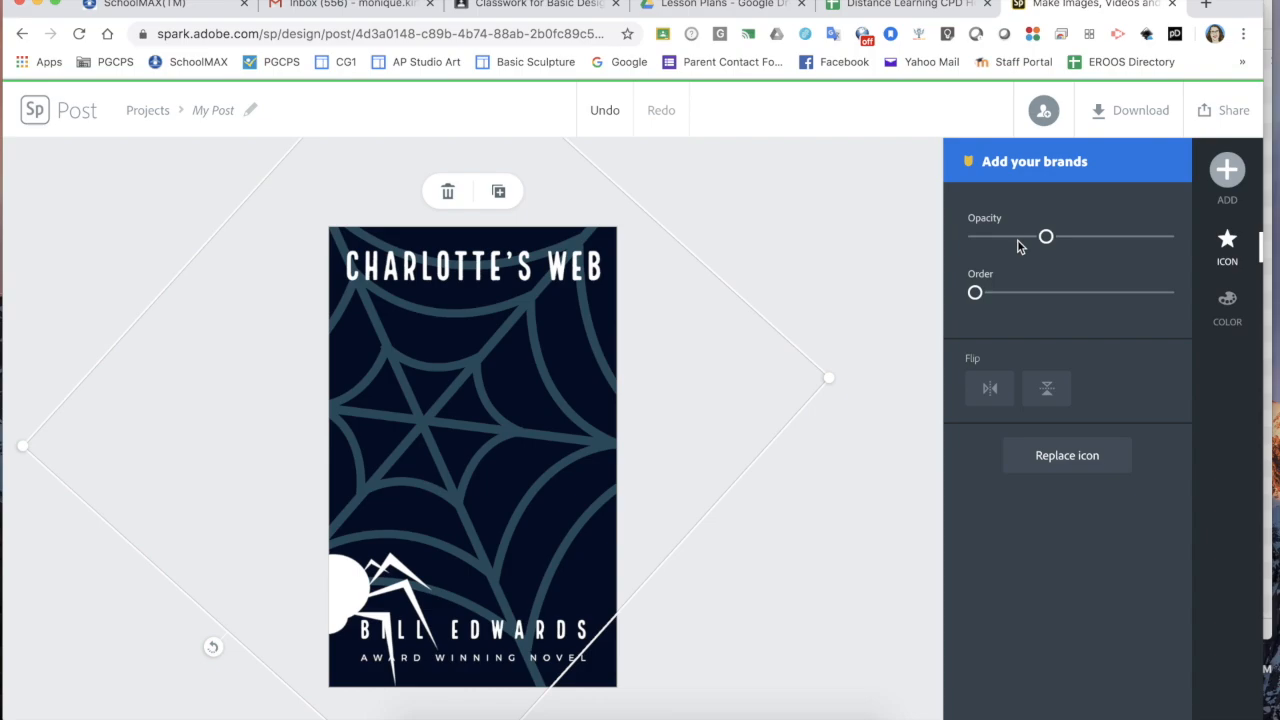
left_click(788, 563)
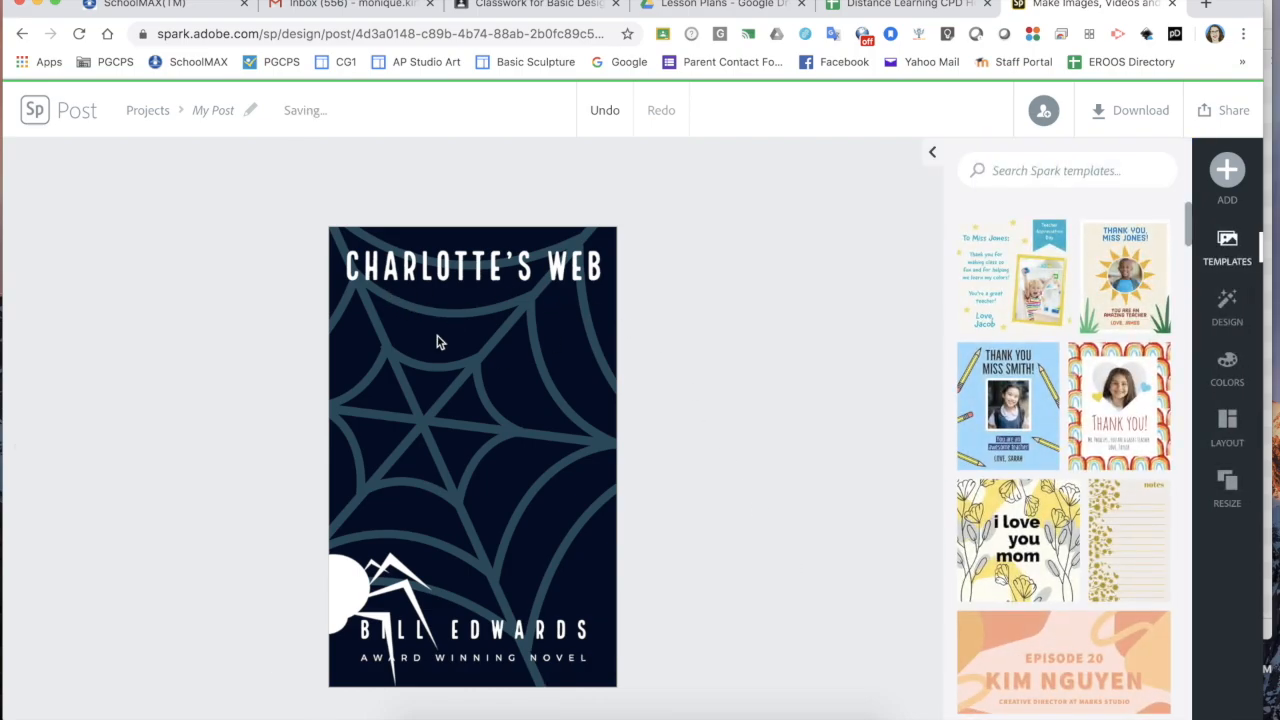
Move the spider from the lower-left corner onto the middle of the web and tilt it about 20 degrees counterclockwise
left_click(336, 591)
left_click_drag(341, 592, 521, 535)
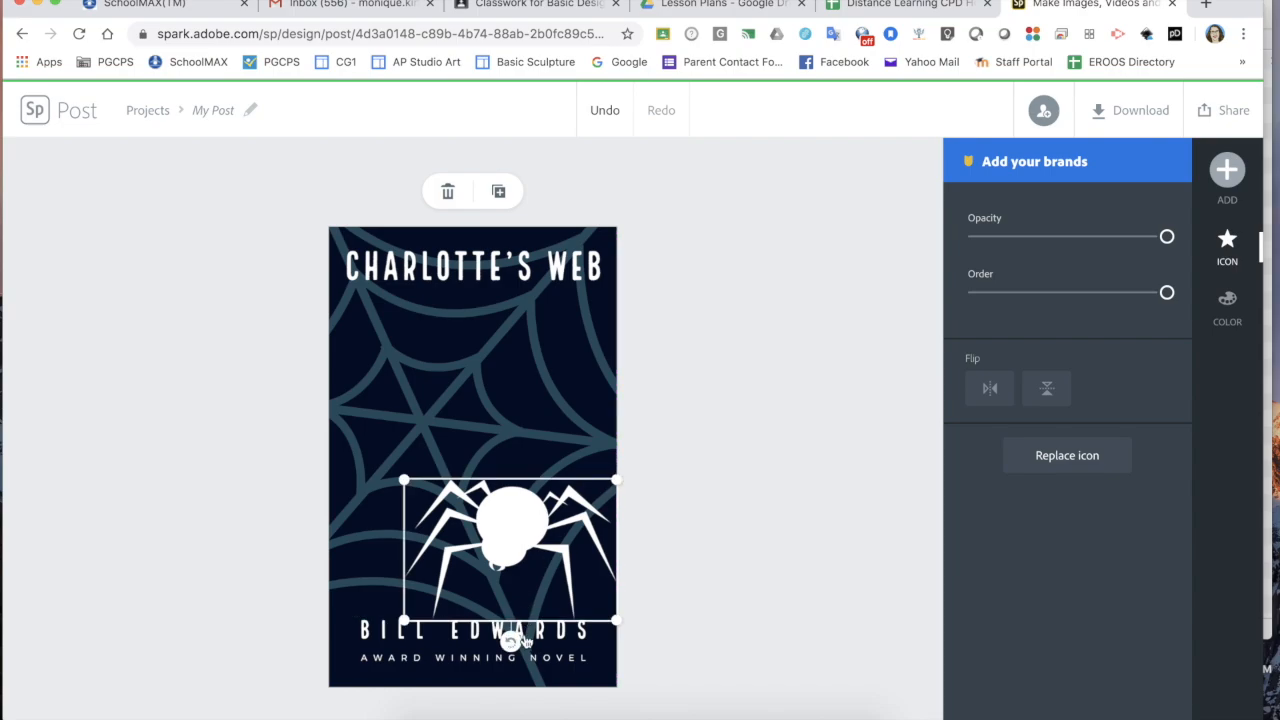
left_click_drag(511, 645, 543, 637)
left_click_drag(526, 521, 523, 447)
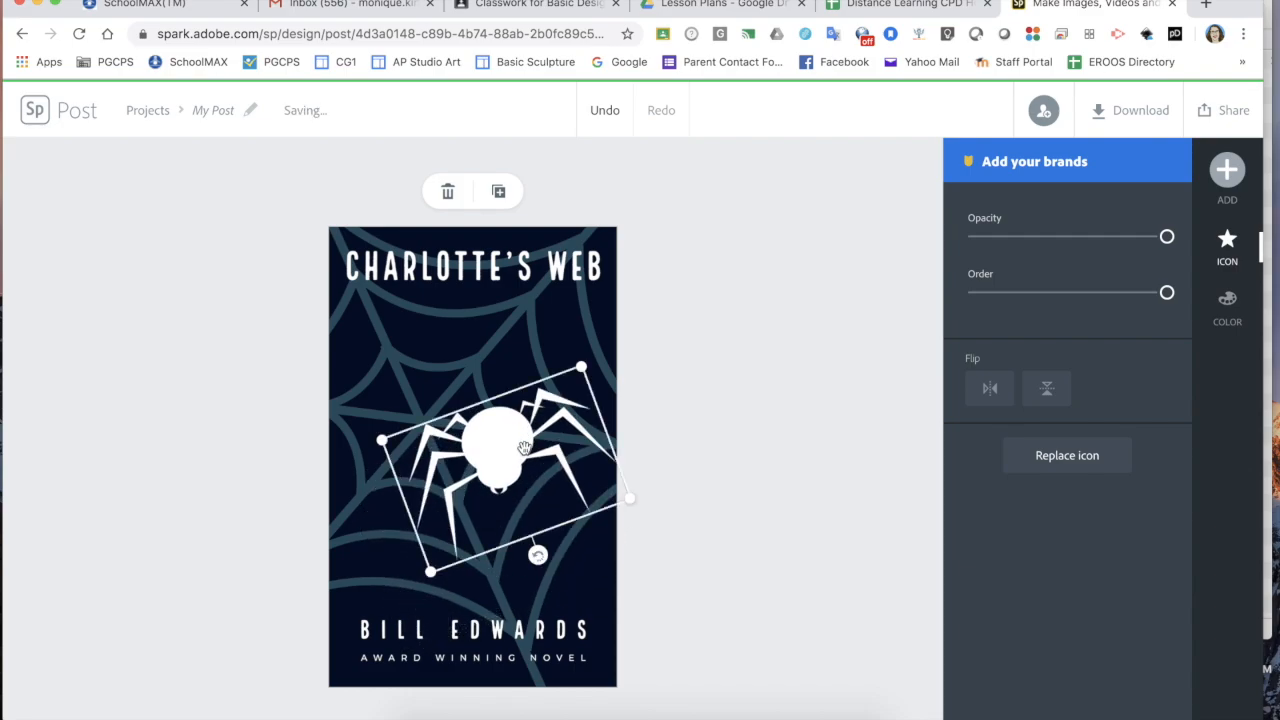
Replace the placeholder author name on the cover with "E.B. White"
double_click(500, 636)
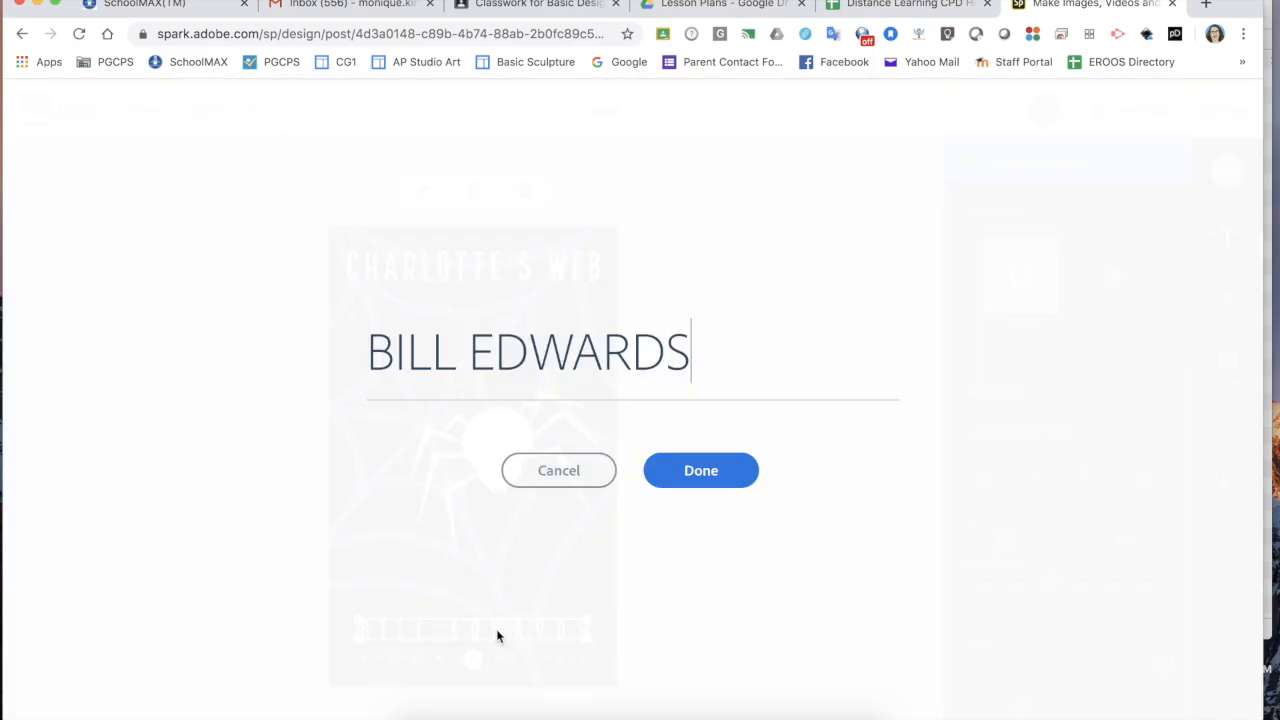
double_click(586, 356)
left_click(586, 356)
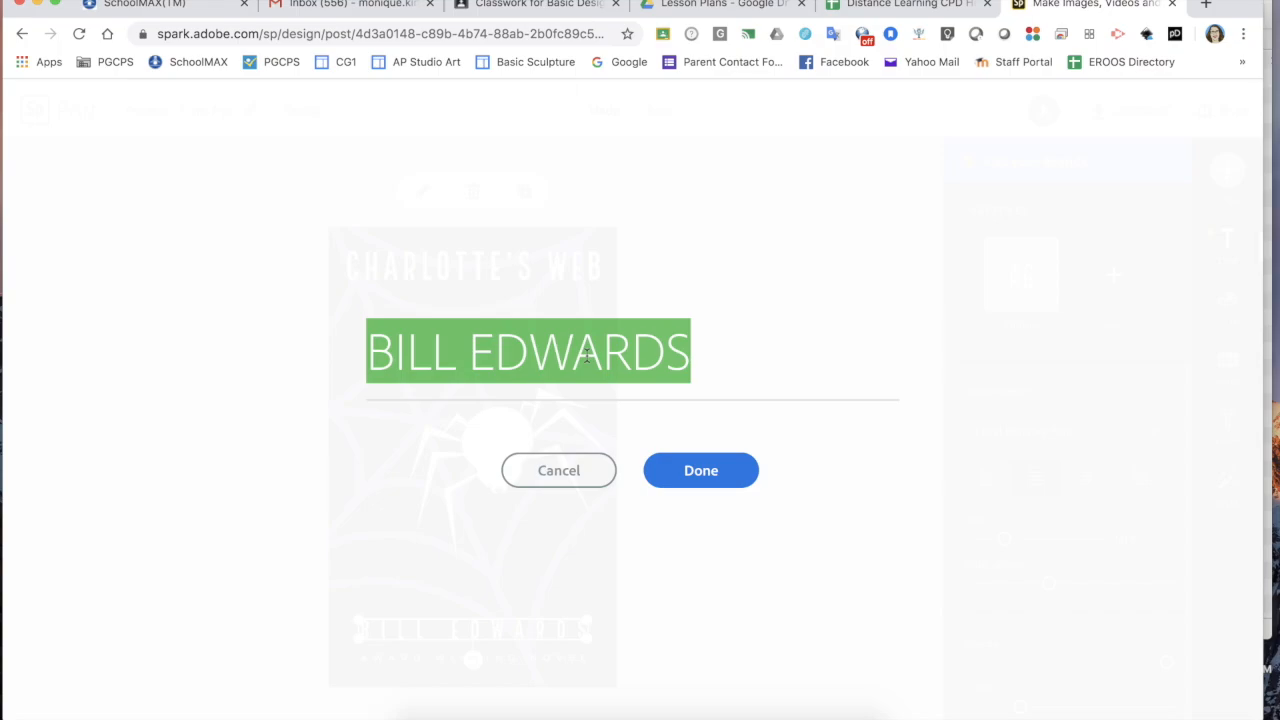
type("E.B")
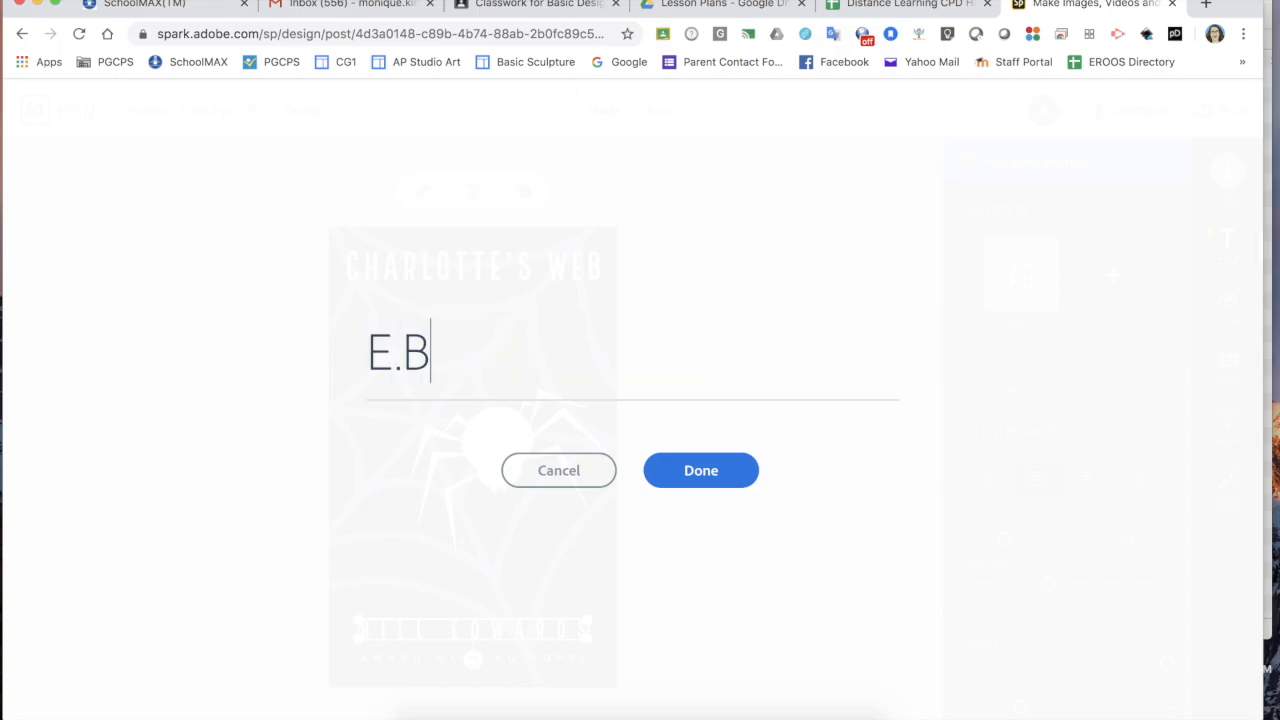
type(">")
key("BackSpace")
type(".")
type("White")
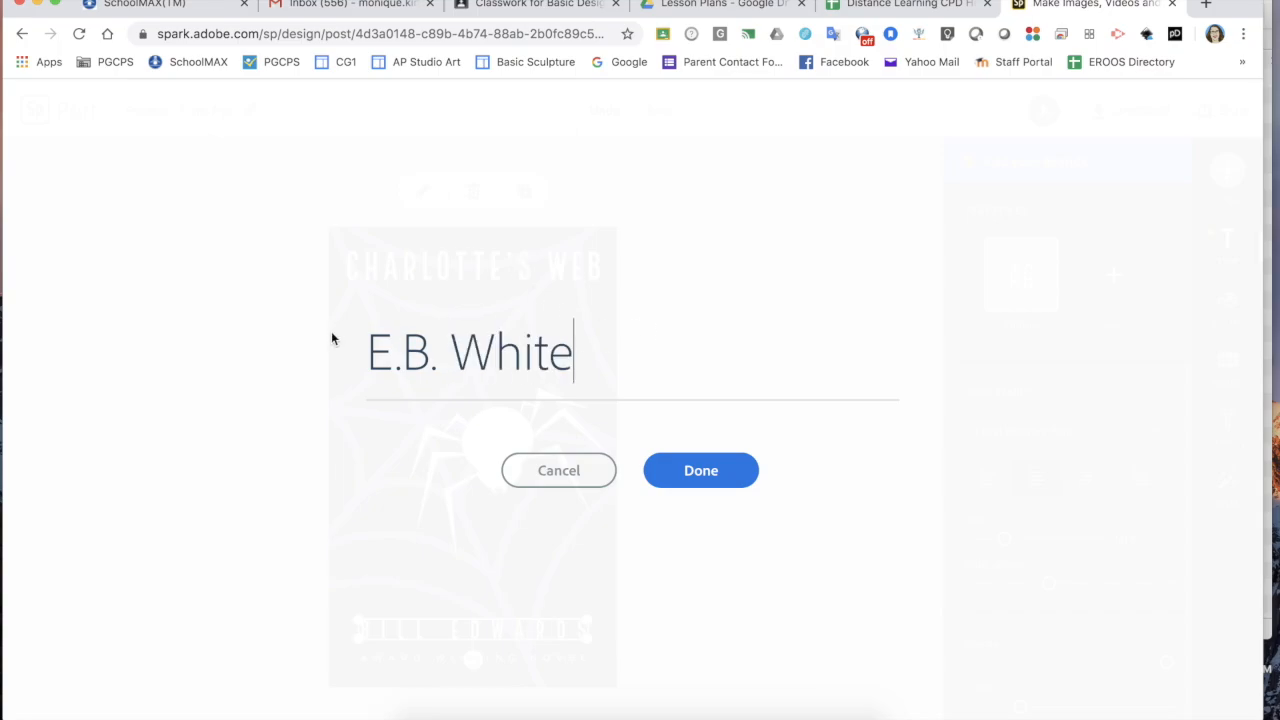
left_click(699, 471)
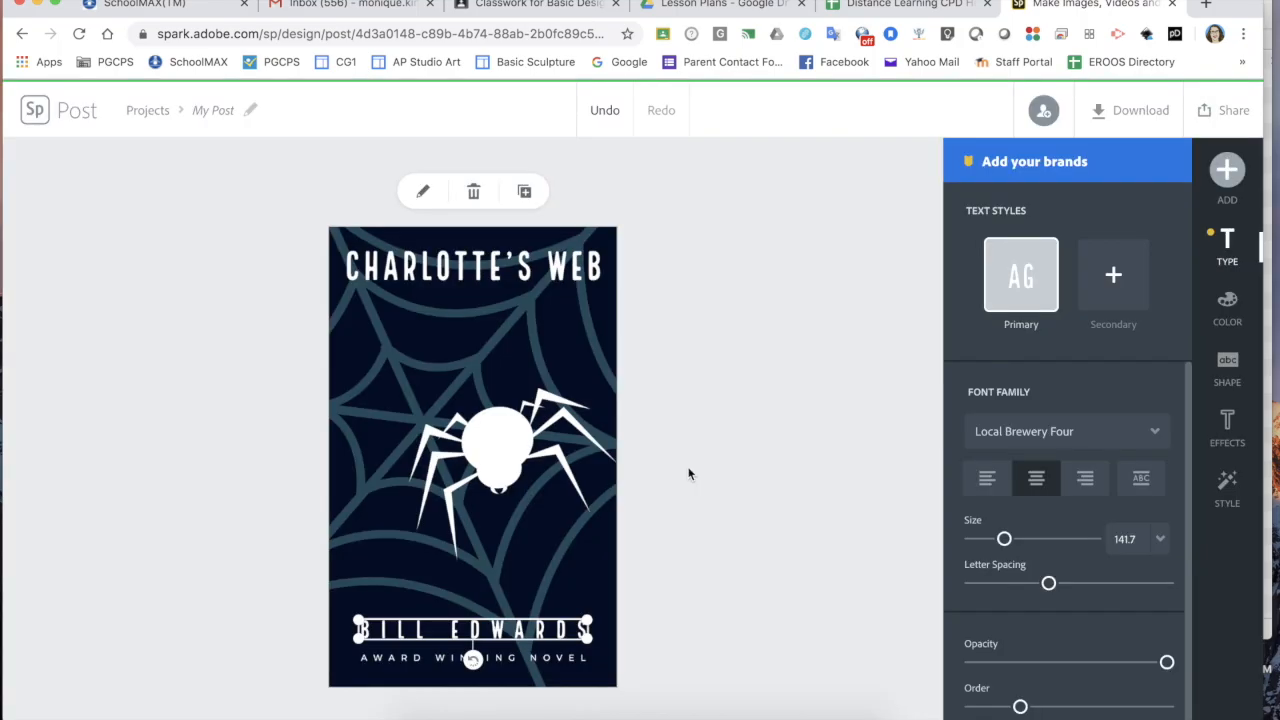
left_click(649, 639)
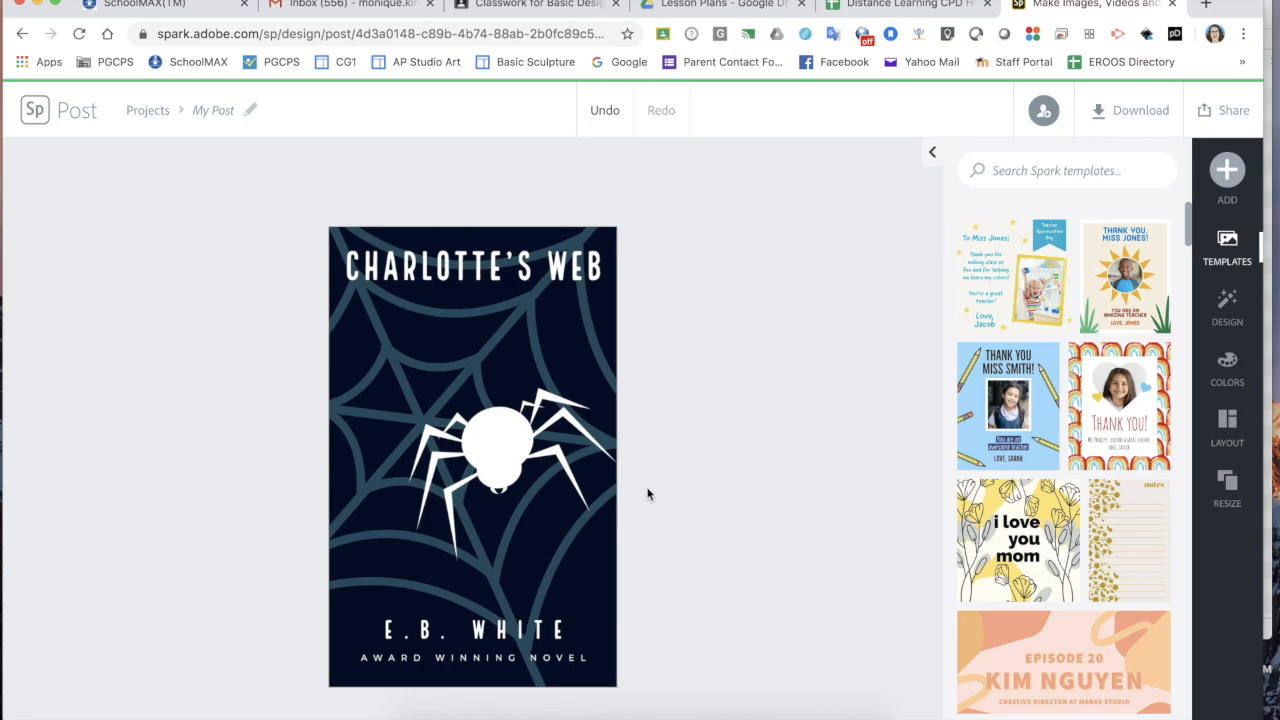
Move the spider down the cover so its front leg touches the author name
left_click(504, 428)
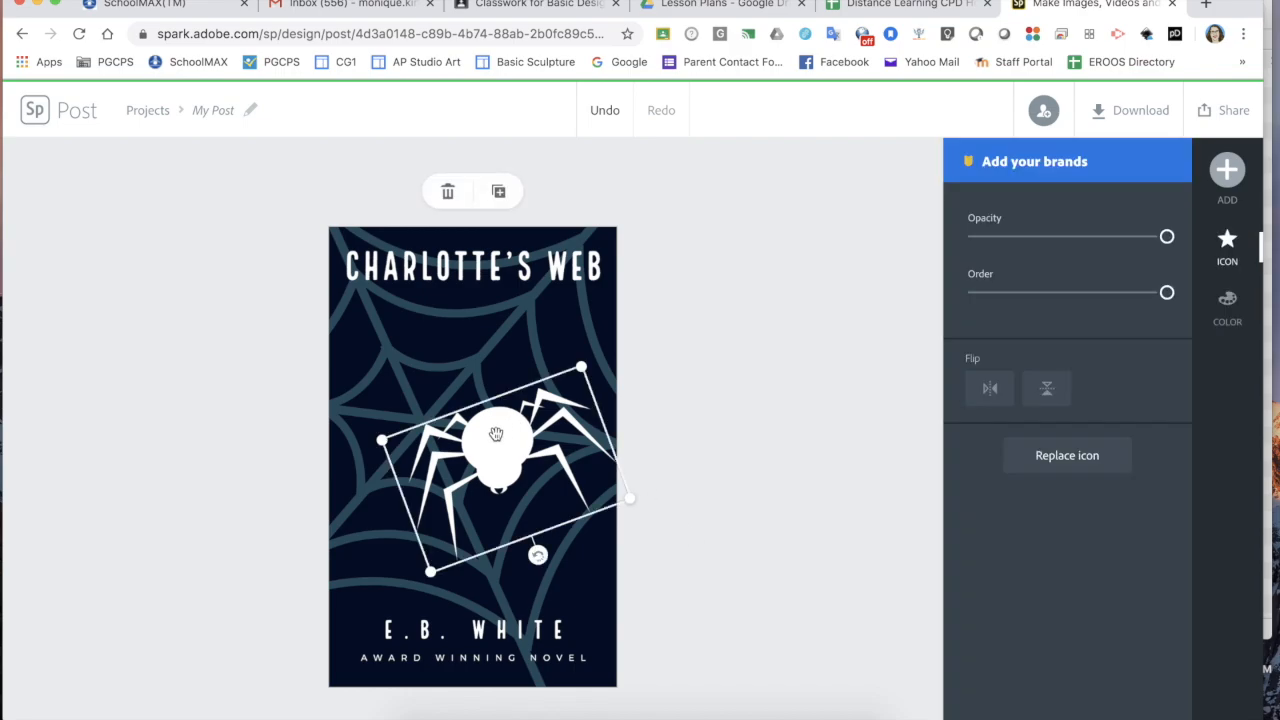
left_click_drag(496, 434, 500, 512)
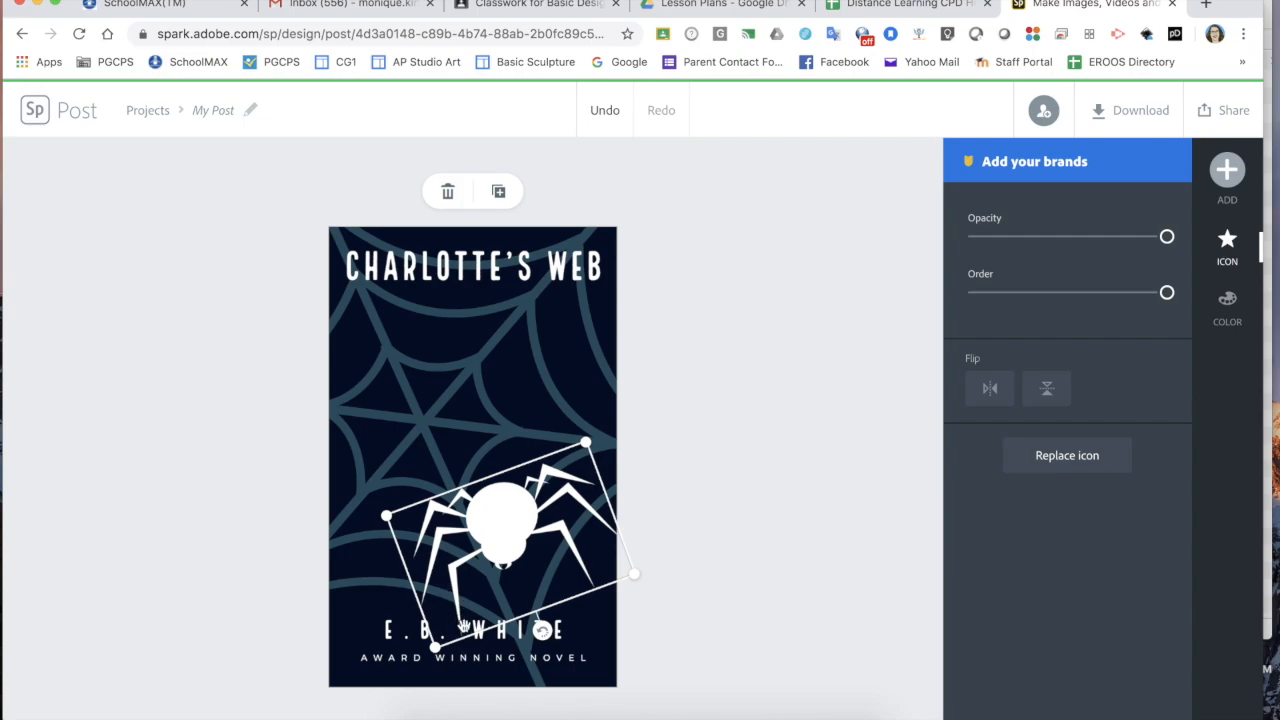
left_click(680, 590)
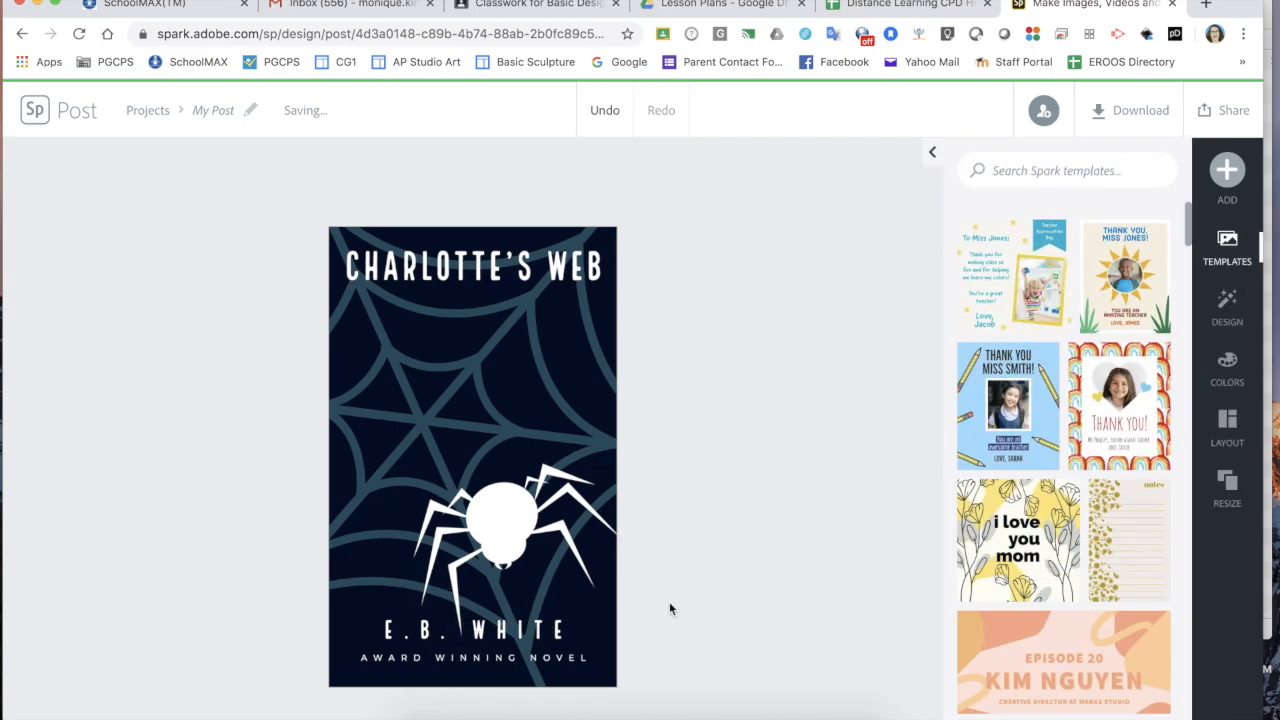
Make the spider slightly larger and nudge it so its legs reach the cover's right edge and the author name
left_click(517, 515)
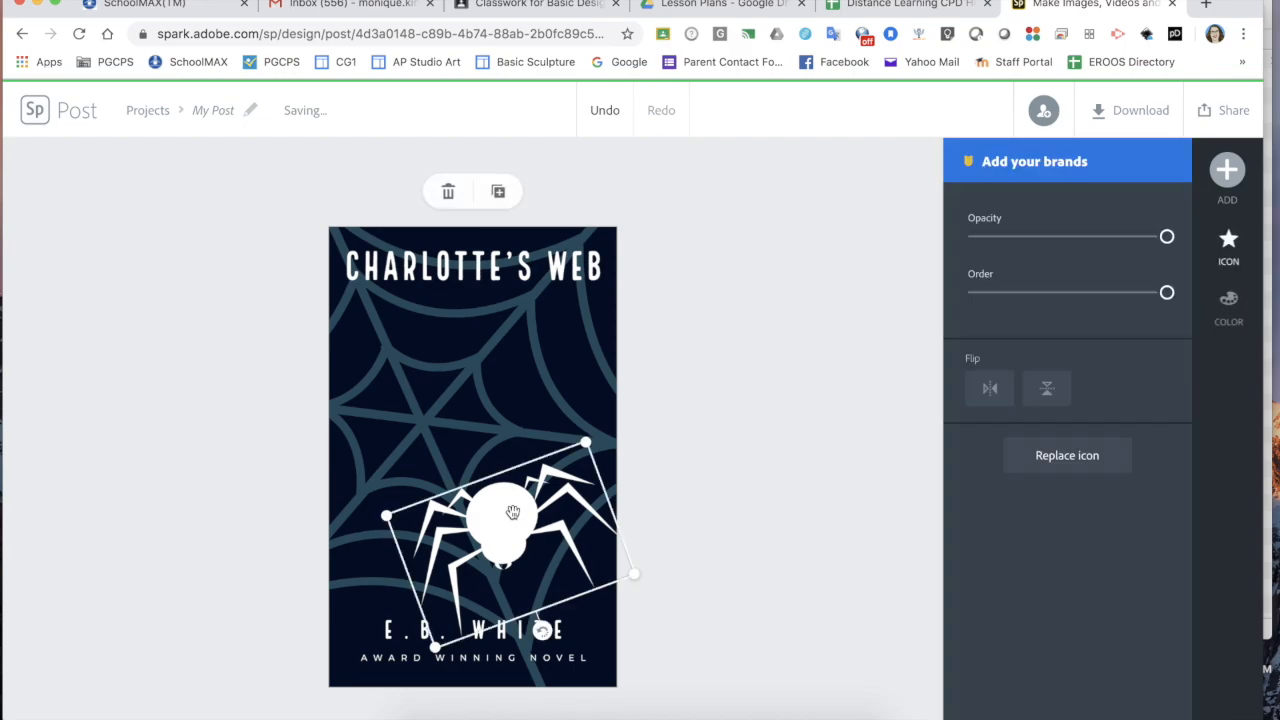
left_click_drag(585, 442, 622, 414)
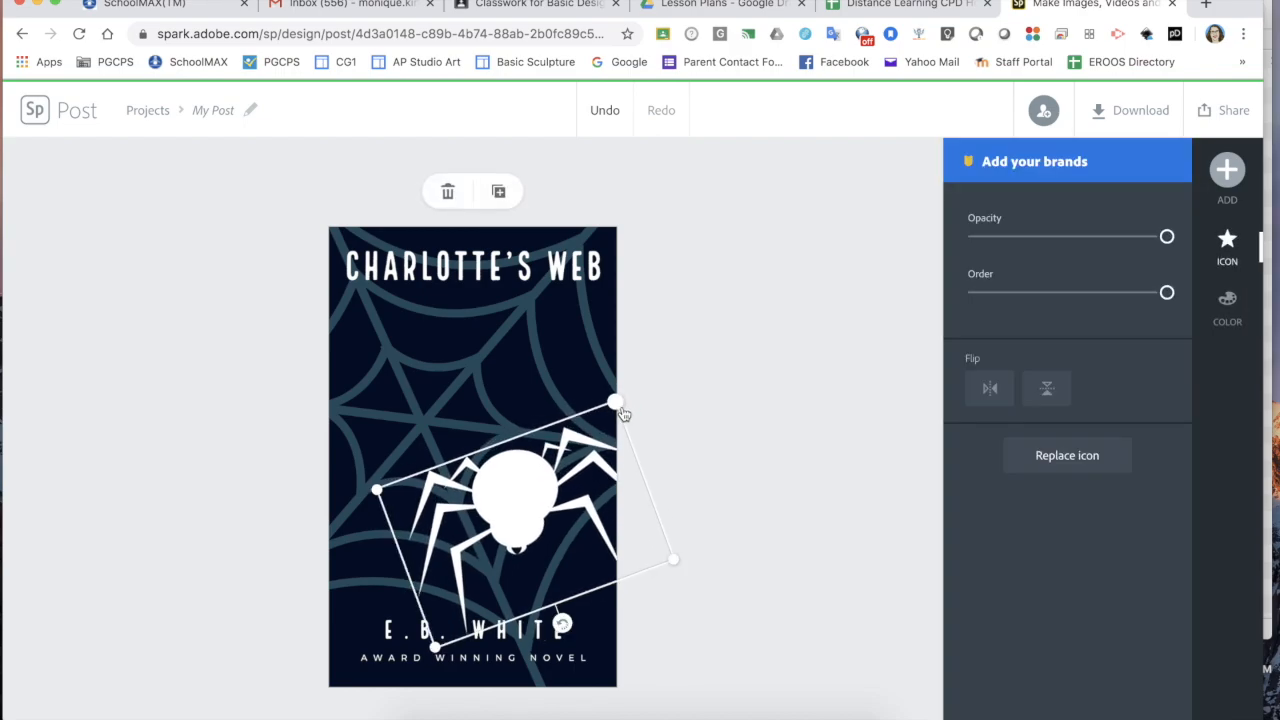
left_click_drag(524, 486, 514, 493)
left_click_drag(603, 413, 585, 439)
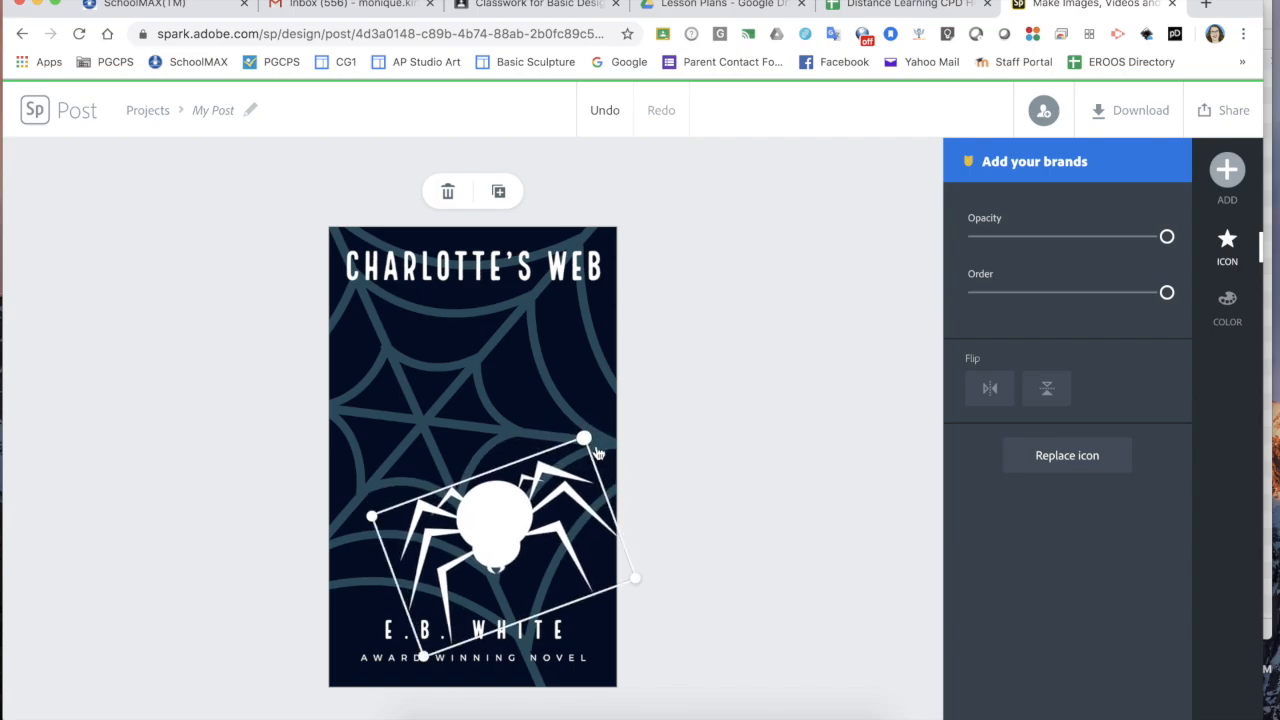
left_click_drag(512, 512, 519, 503)
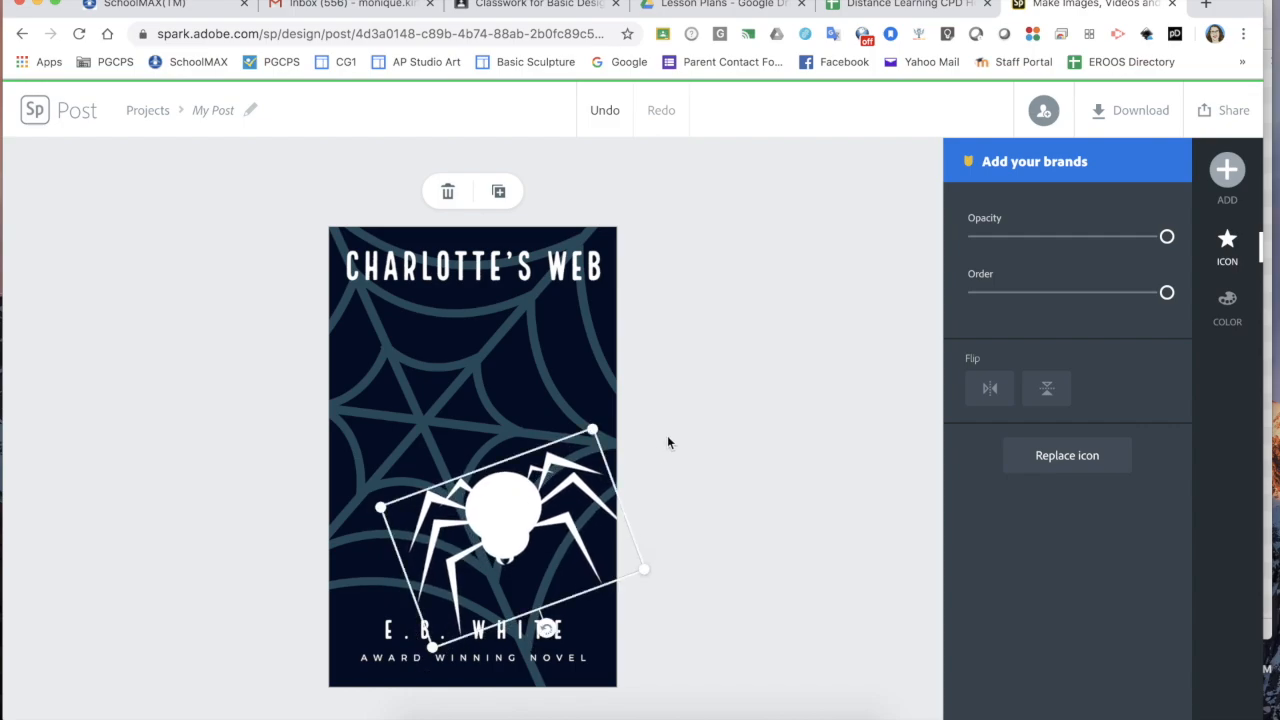
left_click(677, 366)
left_click(831, 200)
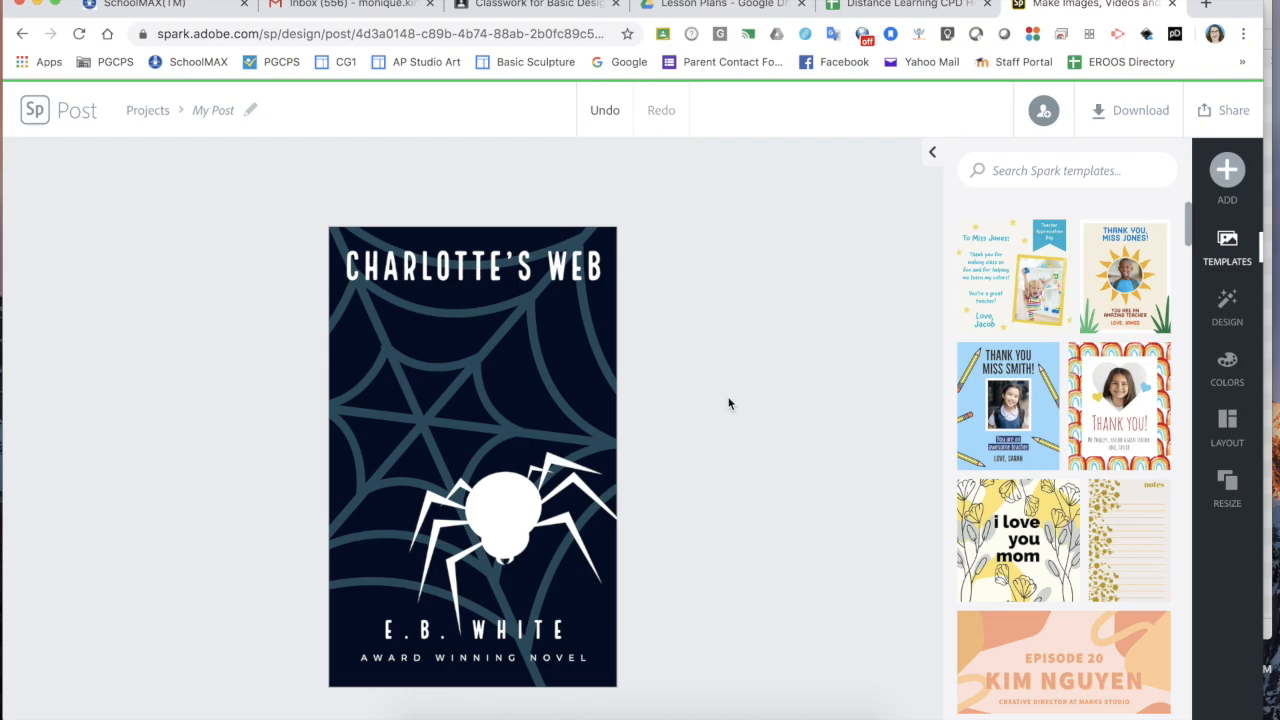
Rename the project as DraftCover1
left_click(215, 114)
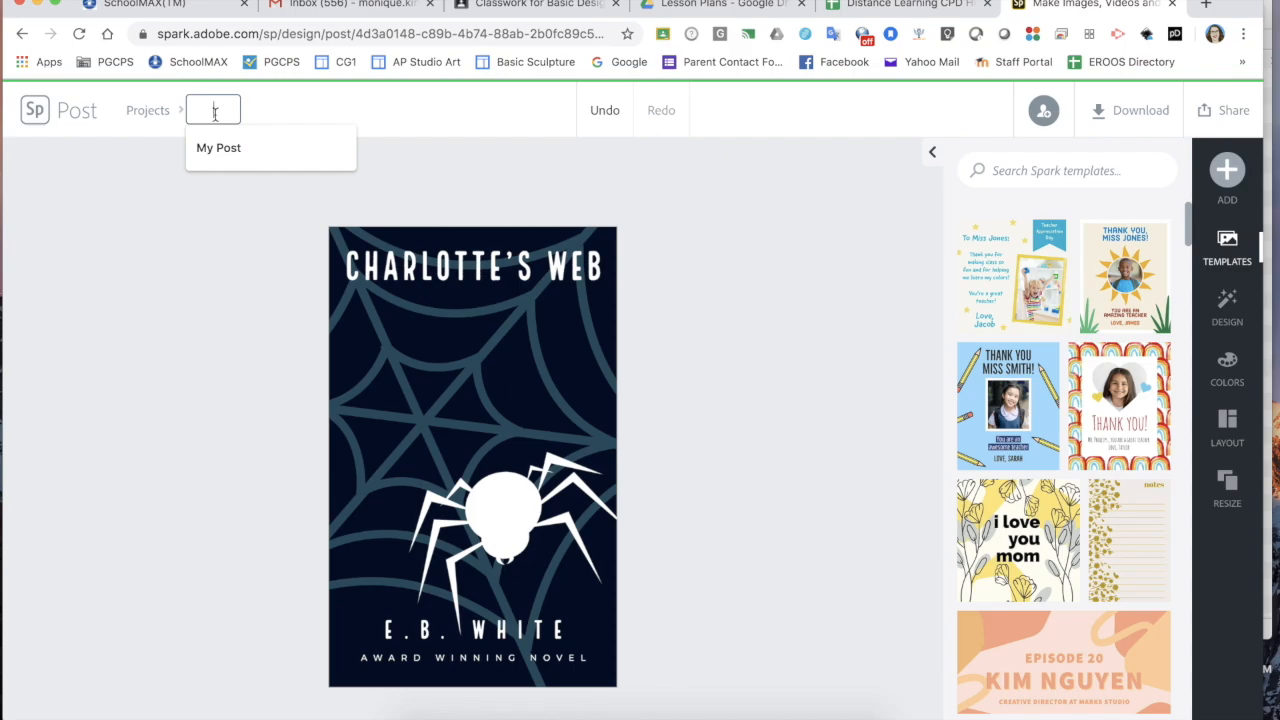
type("D")
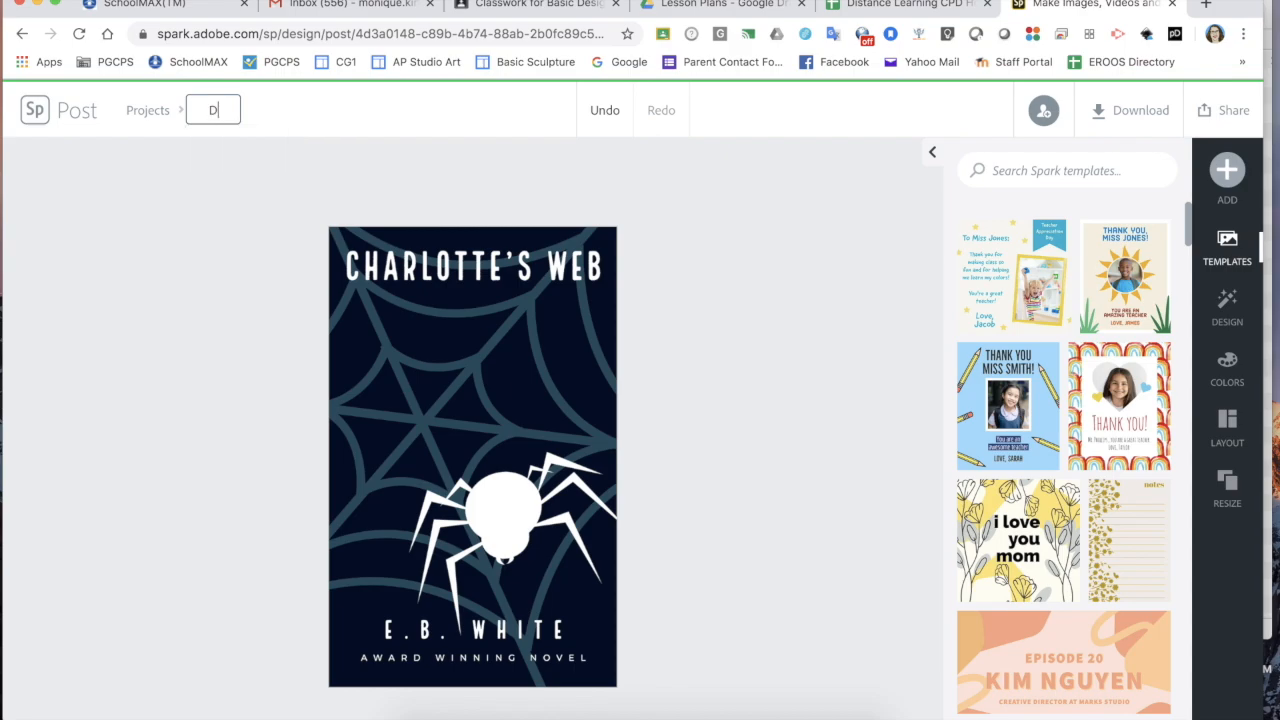
type("raftCover1")
key("Return")
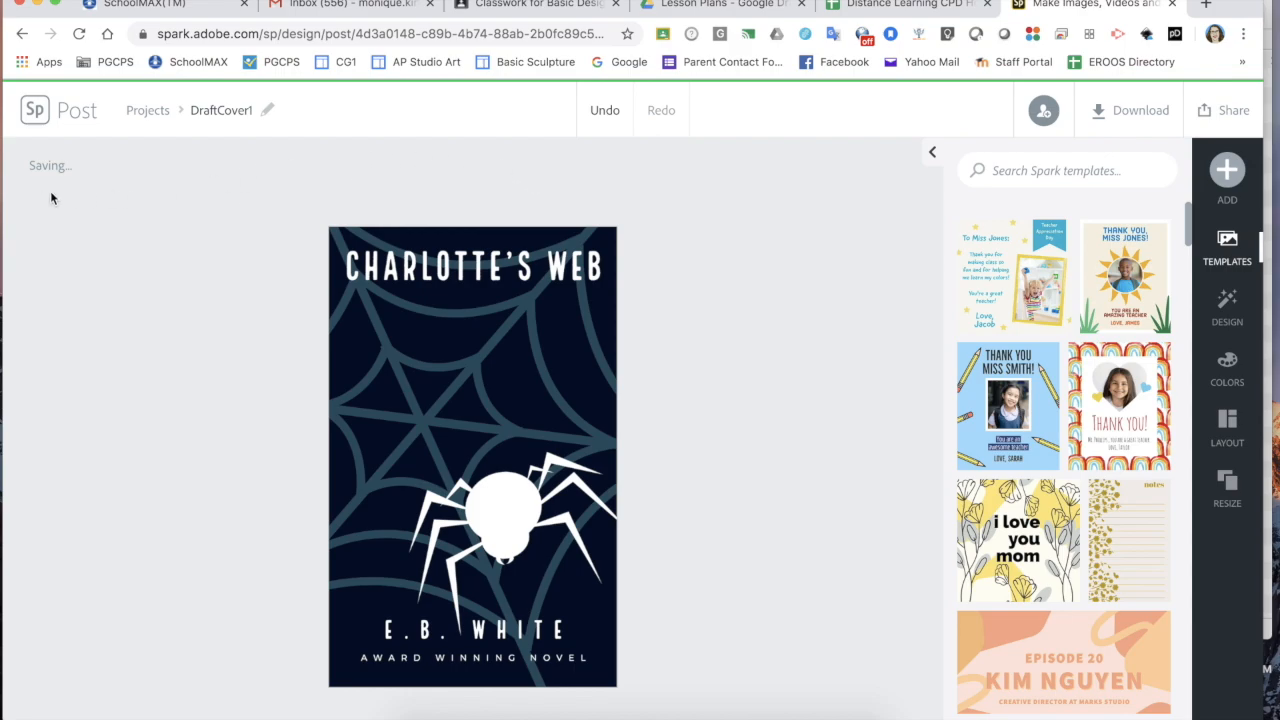
Return to the project list and open the Basic Design folder to check the DraftCover1 project
left_click(146, 111)
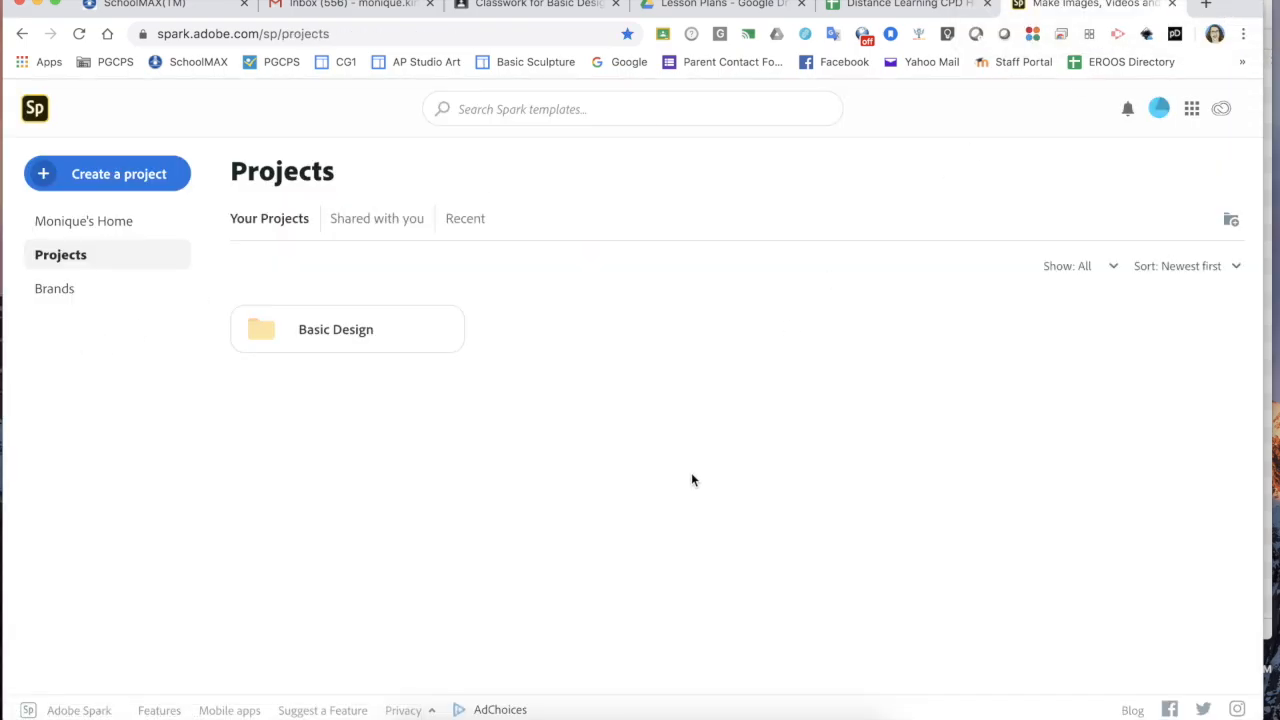
left_click(345, 330)
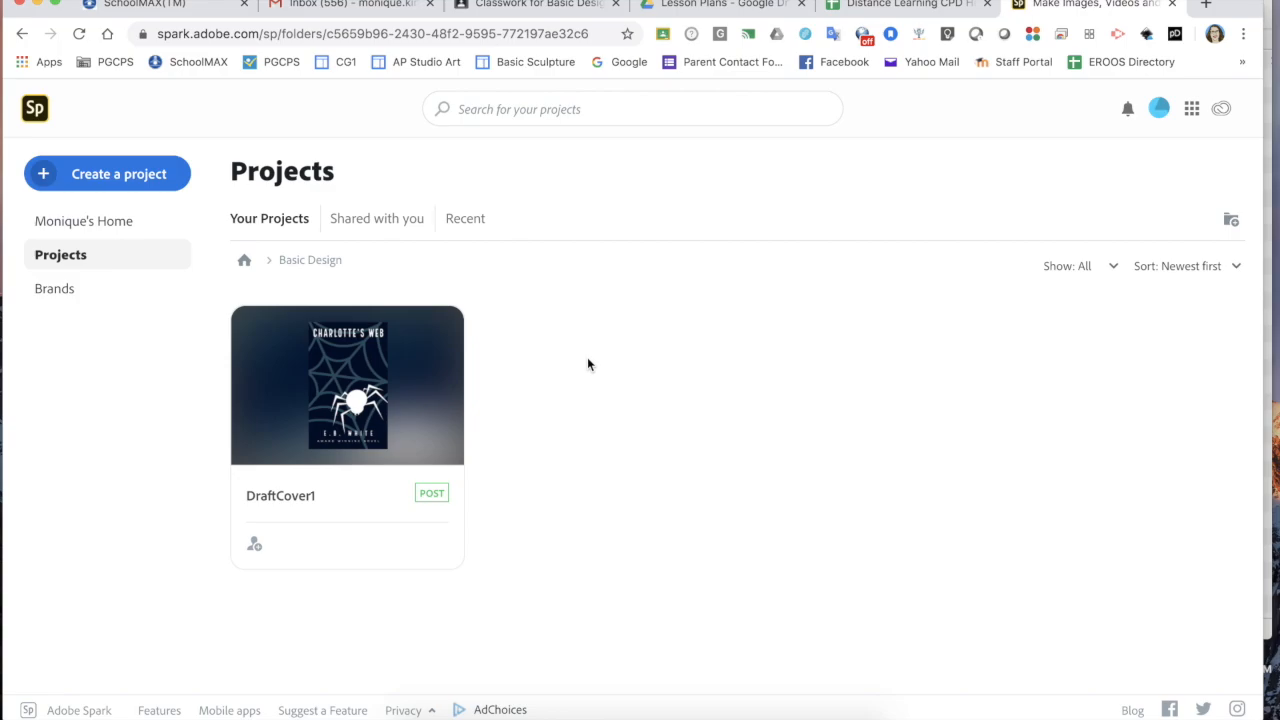
mouse_move(356, 501)
mouse_move(288, 485)
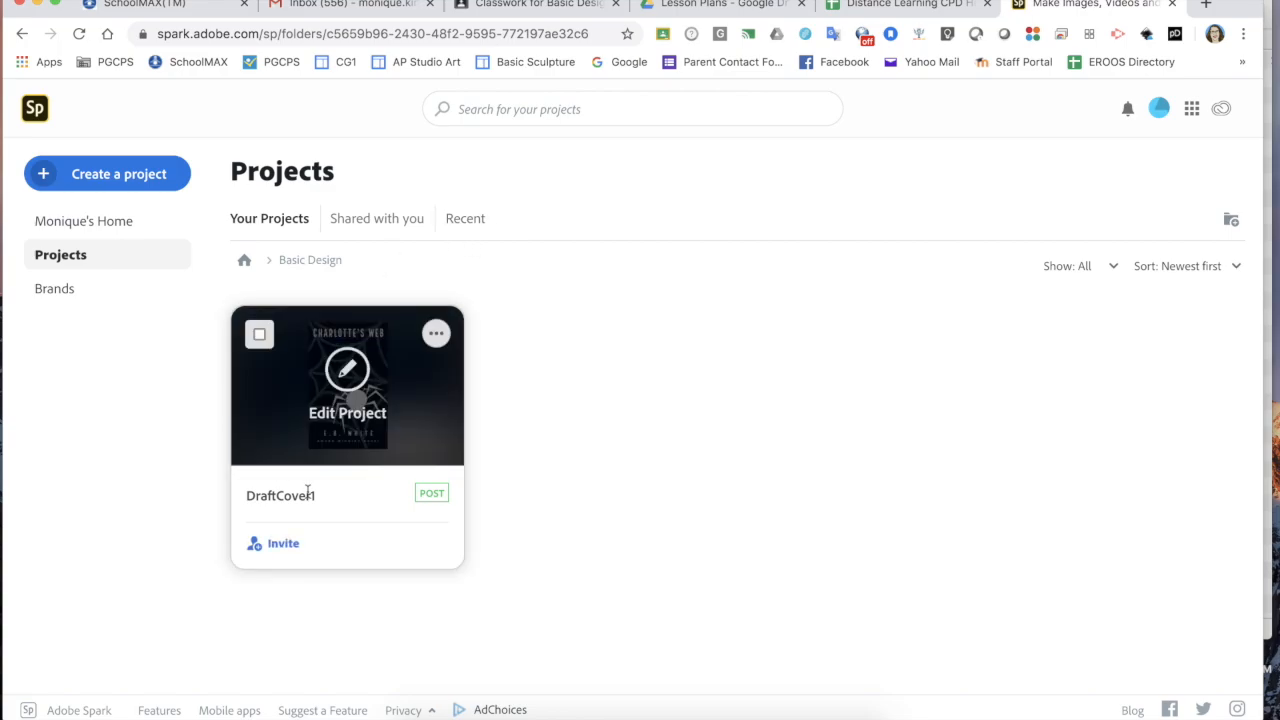